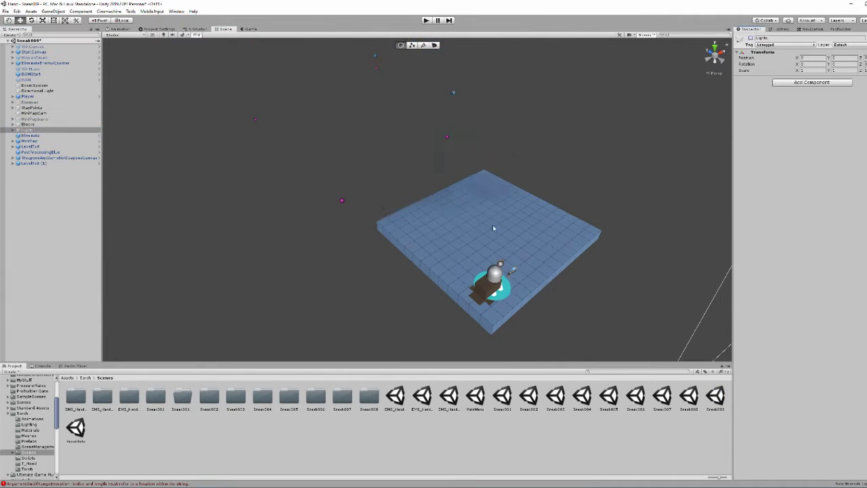
# Step: Select Ground and shrink it along one axis into a long floor strip
pyautogui.click(493, 228)
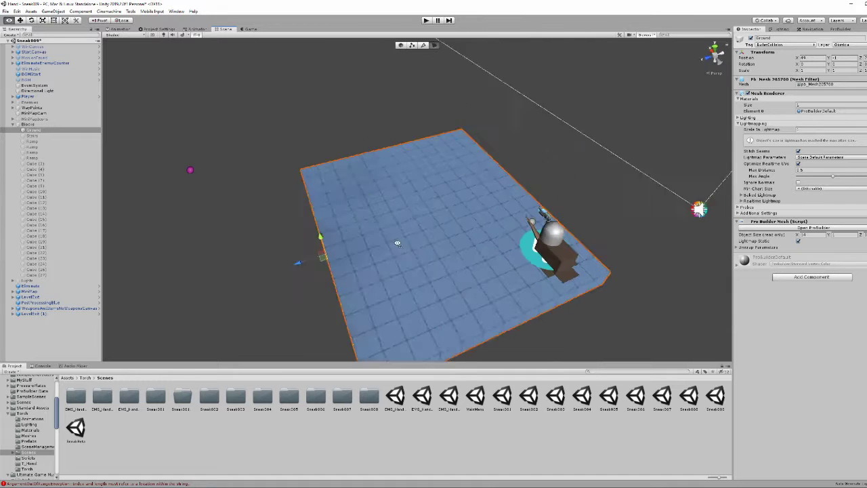
pyautogui.keyDown('alt'); pyautogui.moveTo(397, 243); pyautogui.dragTo(429, 253); pyautogui.keyUp('alt')
pyautogui.moveTo(521, 267); pyautogui.dragTo(362, 264)
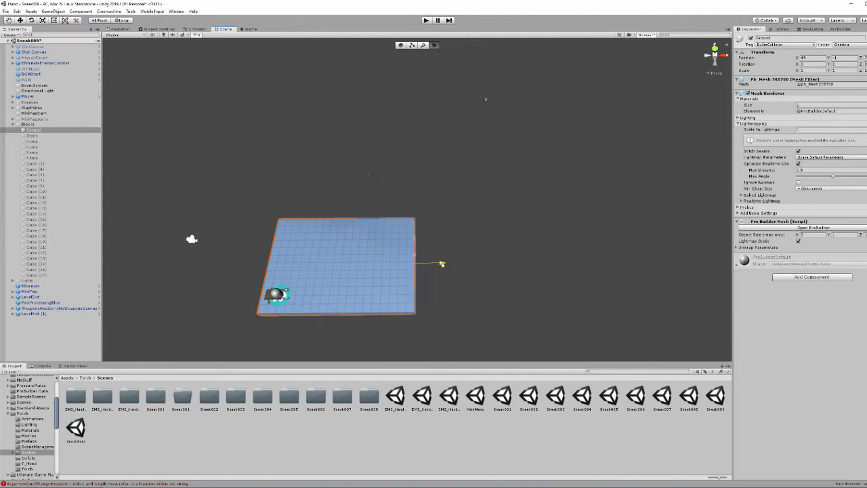
pyautogui.keyDown('alt'); pyautogui.moveTo(515, 263); pyautogui.dragTo(378, 177); pyautogui.keyUp('alt')
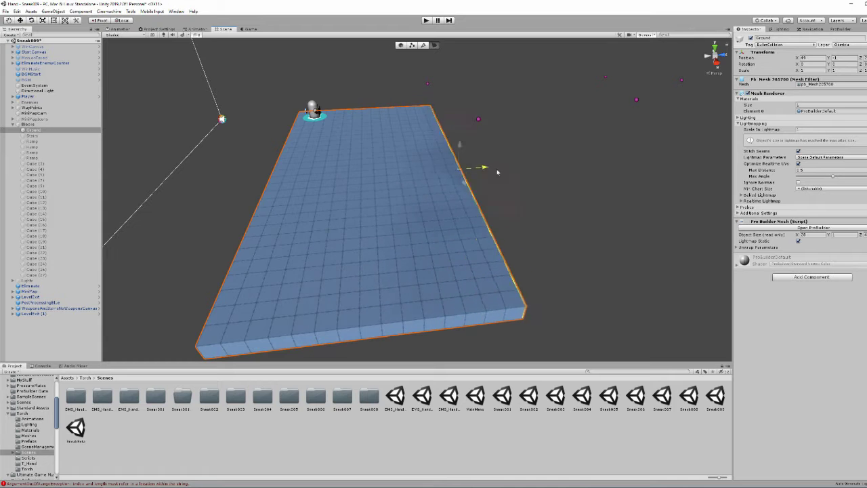
# Step: Duplicate the ground piece to make a small block at the floor's edge
pyautogui.hotkey('ctrl', 'd')
pyautogui.keyDown('alt'); pyautogui.moveTo(497, 172); pyautogui.dragTo(372, 208); pyautogui.keyUp('alt')
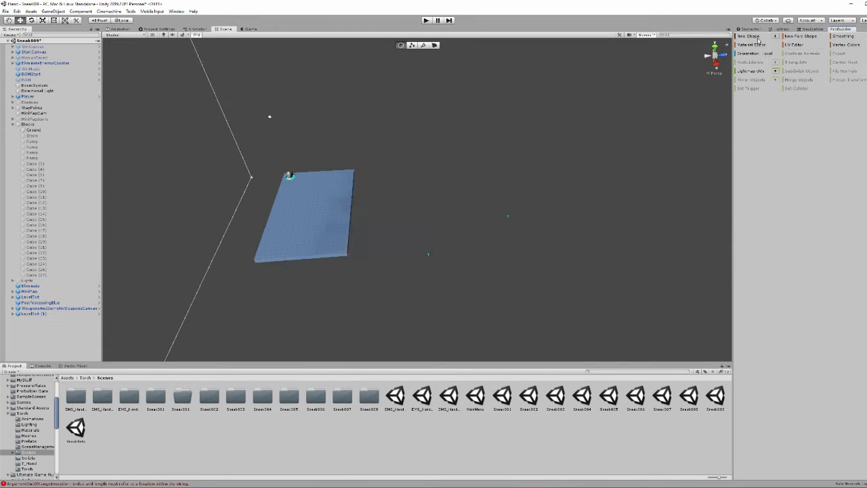
pyautogui.moveTo(449, 202)
pyautogui.keyDown('alt'); pyautogui.mouseDown()
pyautogui.moveTo(290, 147)
pyautogui.moveTo(404, 46)
pyautogui.moveTo(483, 112)
pyautogui.mouseUp(); pyautogui.keyUp('alt')
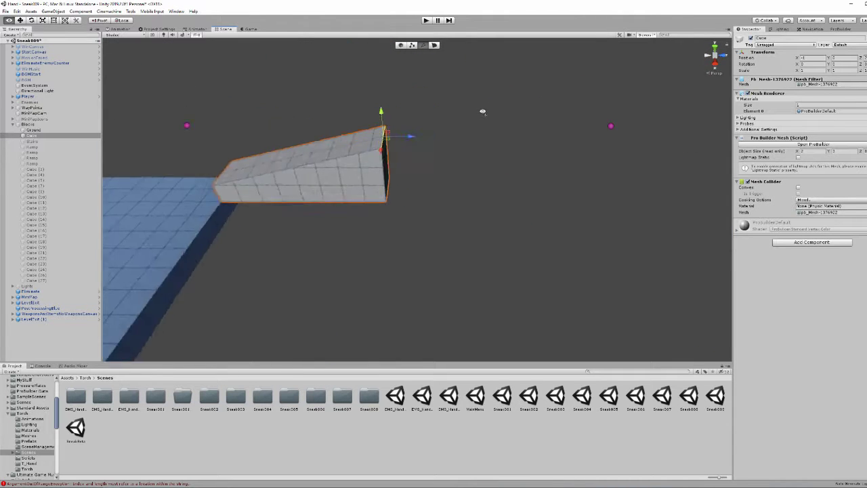
# Step: Focus on the cube and duplicate it into a new wall block
pyautogui.moveTo(327, 200)
pyautogui.keyDown('alt'); pyautogui.mouseDown()
pyautogui.moveTo(329, 225)
pyautogui.moveTo(776, 38)
pyautogui.mouseUp(); pyautogui.keyUp('alt')
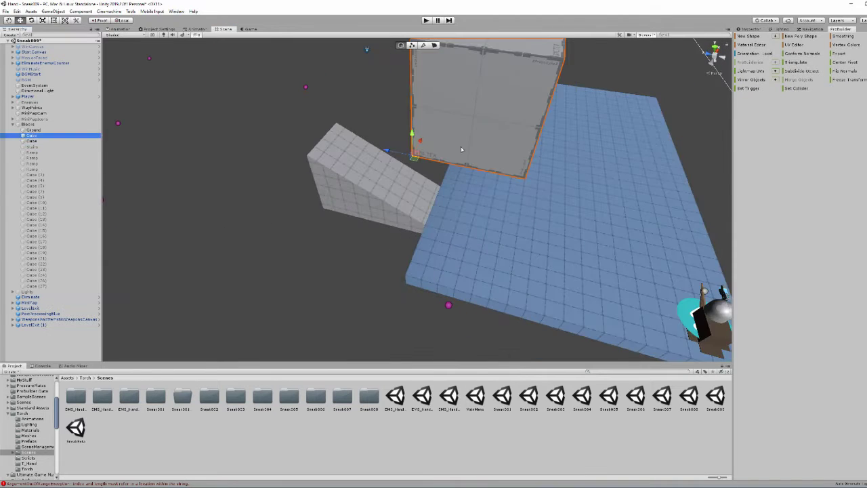
pyautogui.keyDown('alt'); pyautogui.moveTo(461, 149); pyautogui.dragTo(470, 291); pyautogui.keyUp('alt')
pyautogui.doubleClick(31, 141)
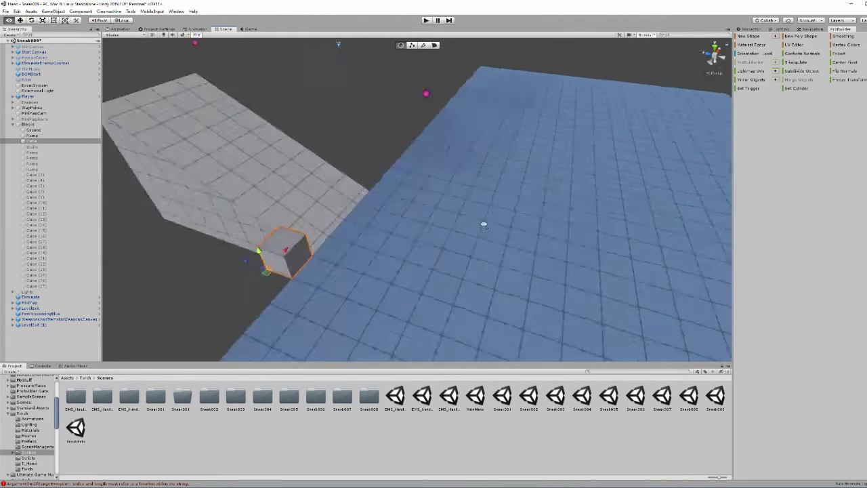
pyautogui.moveTo(409, 266)
pyautogui.keyDown('alt'); pyautogui.mouseDown()
pyautogui.moveTo(455, 210)
pyautogui.moveTo(422, 244)
pyautogui.mouseUp(); pyautogui.keyUp('alt')
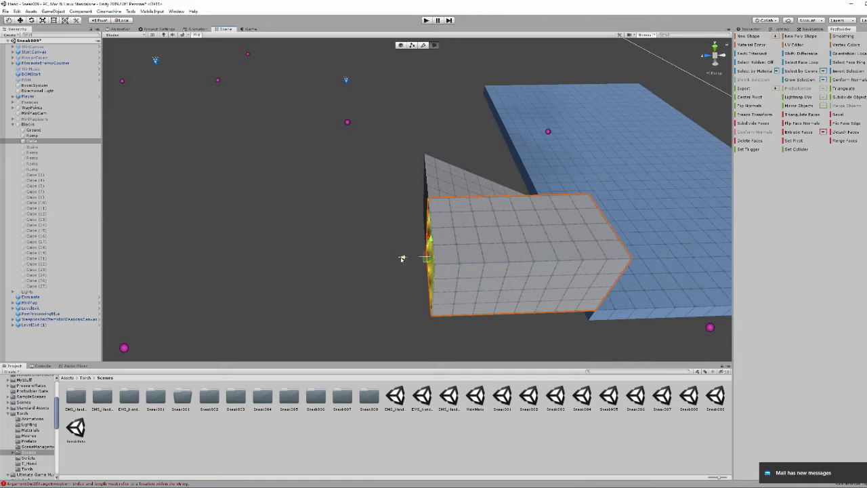
pyautogui.keyDown('alt'); pyautogui.moveTo(277, 262); pyautogui.dragTo(454, 179); pyautogui.keyUp('alt')
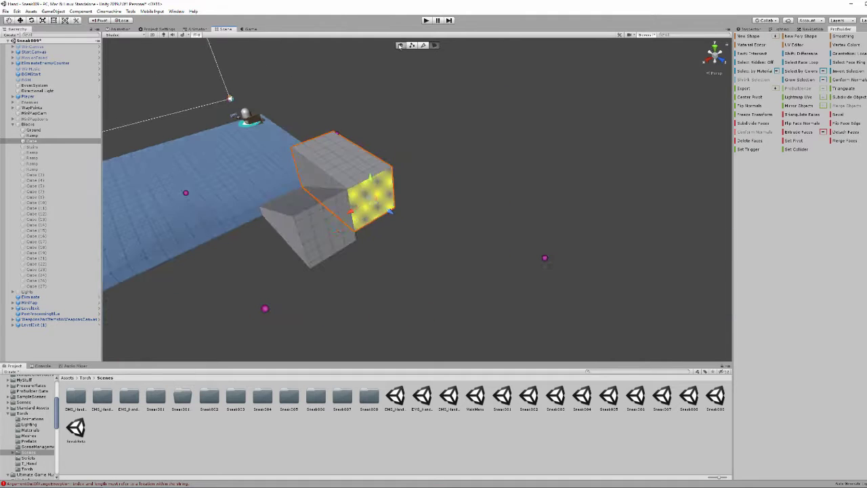
pyautogui.hotkey('ctrl', 'd')
pyautogui.keyDown('alt'); pyautogui.moveTo(436, 78); pyautogui.dragTo(450, 112); pyautogui.keyUp('alt')
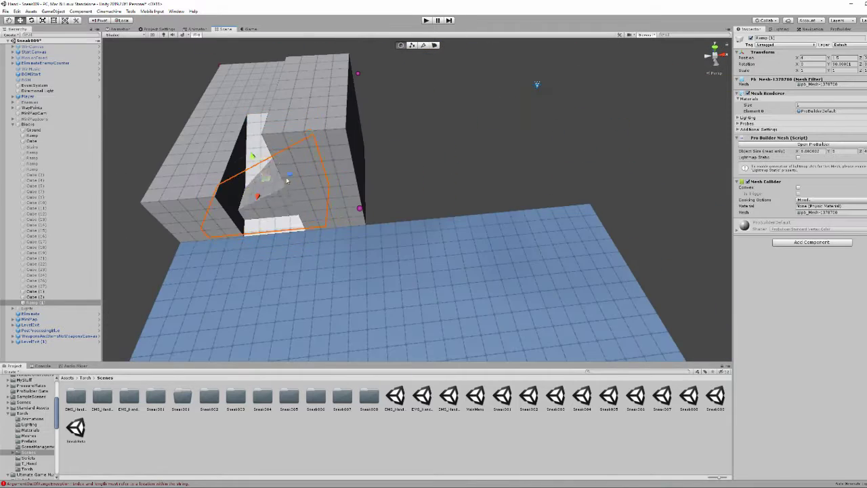
# Step: Group Ramp (1) and the other ramps under the Ramps parent in the Hierarchy
pyautogui.click(841, 28)
pyautogui.keyDown('alt'); pyautogui.moveTo(339, 230); pyautogui.dragTo(334, 207); pyautogui.keyUp('alt')
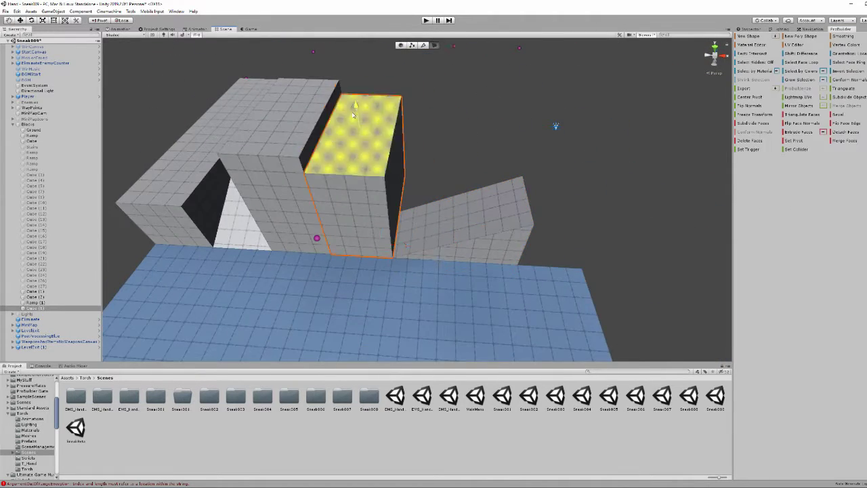
pyautogui.moveTo(32, 302); pyautogui.dragTo(49, 209)
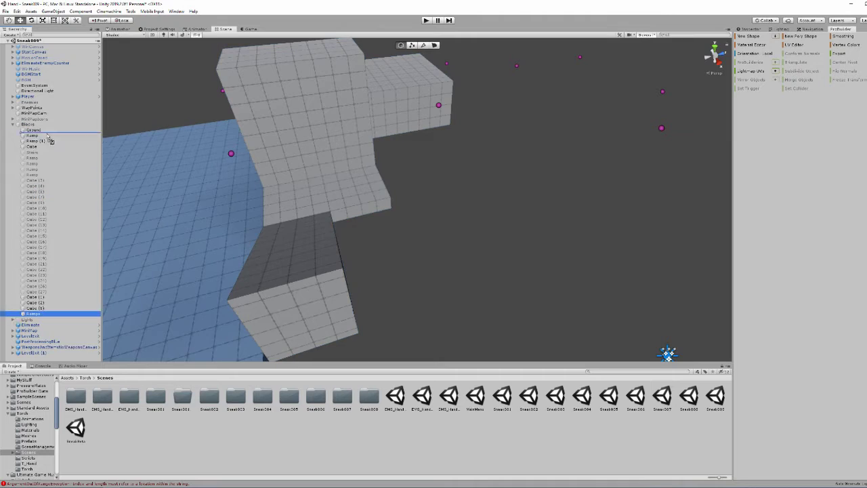
pyautogui.moveTo(49, 140); pyautogui.dragTo(49, 135)
pyautogui.click(291, 305)
# Step: Frame several wall cubes in turn, then return ProBuilder to object mode
pyautogui.press('f')
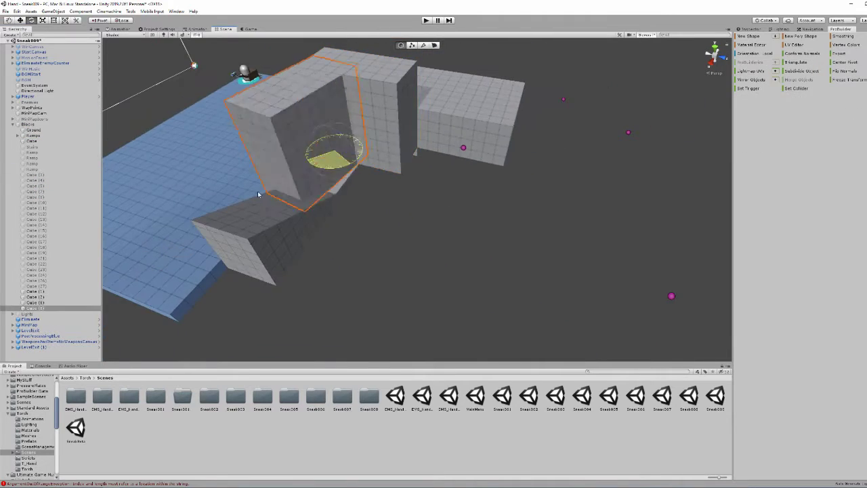
pyautogui.keyDown('alt'); pyautogui.moveTo(258, 194); pyautogui.dragTo(503, 272); pyautogui.keyUp('alt')
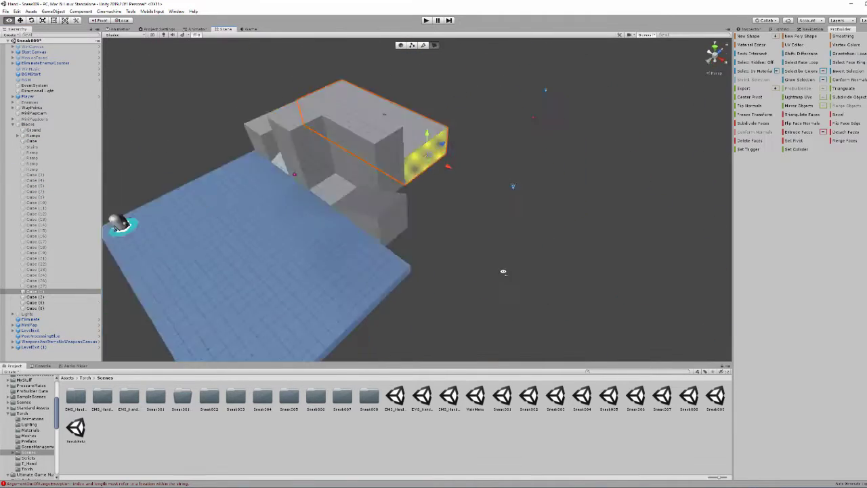
pyautogui.click(380, 210)
pyautogui.press('f')
pyautogui.keyDown('alt'); pyautogui.moveTo(278, 209); pyautogui.dragTo(449, 128); pyautogui.keyUp('alt')
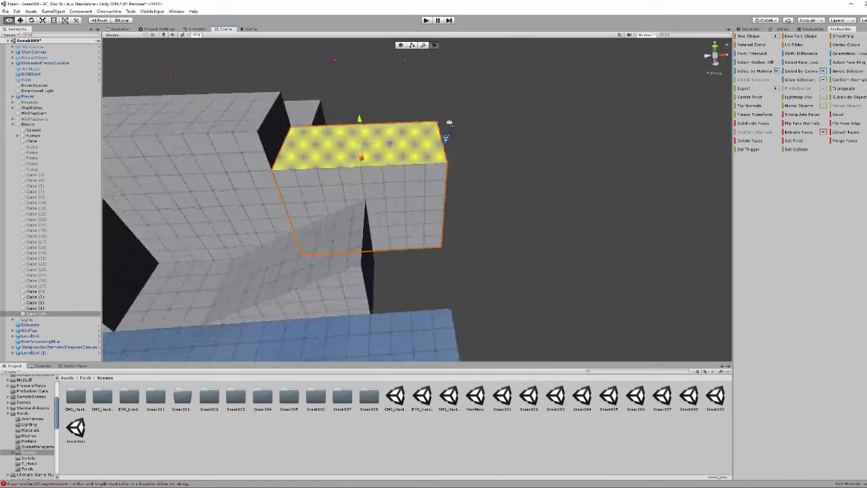
pyautogui.click(390, 221)
pyautogui.press('f')
pyautogui.click(401, 45)
pyautogui.keyDown('alt'); pyautogui.moveTo(511, 207); pyautogui.dragTo(328, 188); pyautogui.keyUp('alt')
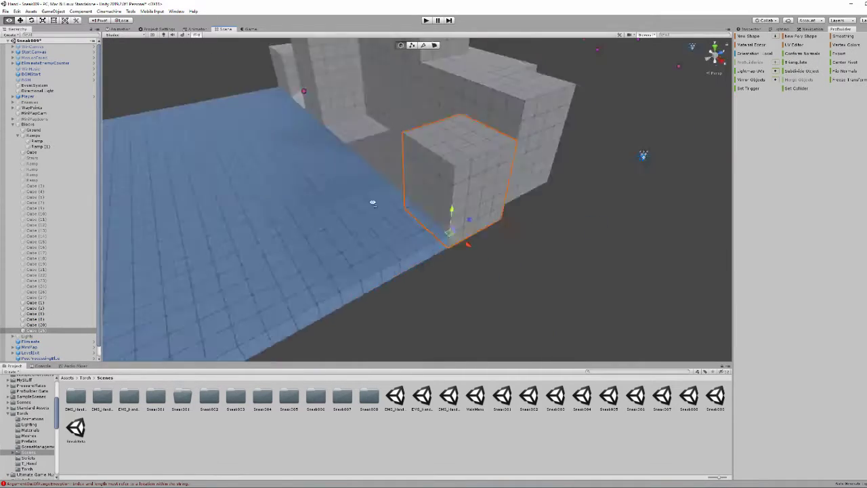
# Step: Select a face on another wall cube and inspect it from several angles
pyautogui.click(420, 194)
pyautogui.keyDown('alt'); pyautogui.moveTo(561, 204); pyautogui.dragTo(362, 198); pyautogui.keyUp('alt')
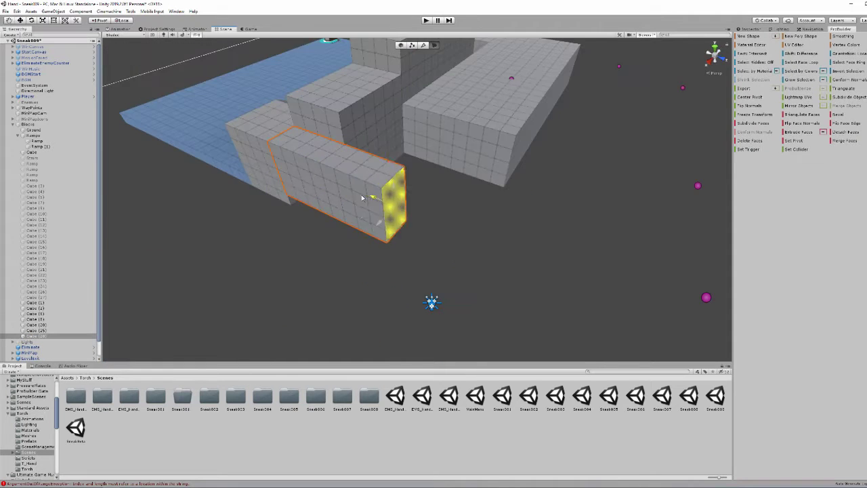
pyautogui.keyDown('alt'); pyautogui.moveTo(350, 240); pyautogui.dragTo(382, 222); pyautogui.keyUp('alt')
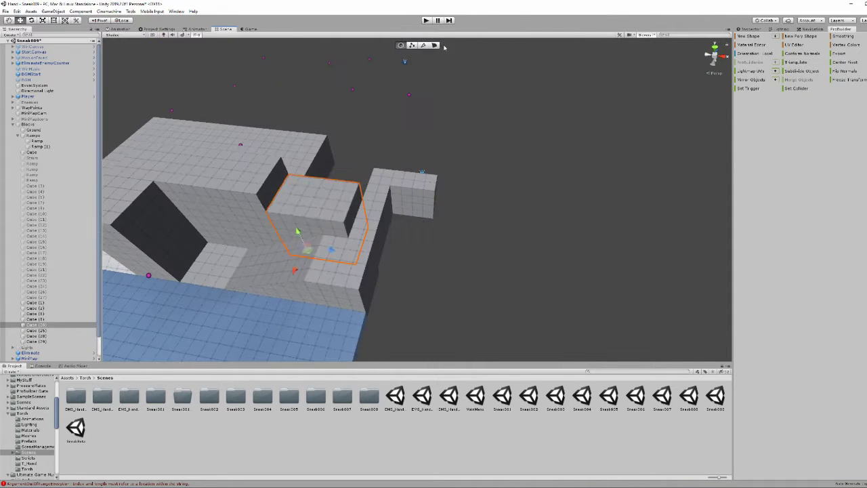
pyautogui.moveTo(458, 162)
pyautogui.keyDown('alt'); pyautogui.mouseDown()
pyautogui.moveTo(344, 171)
pyautogui.moveTo(420, 191)
pyautogui.mouseUp(); pyautogui.keyUp('alt')
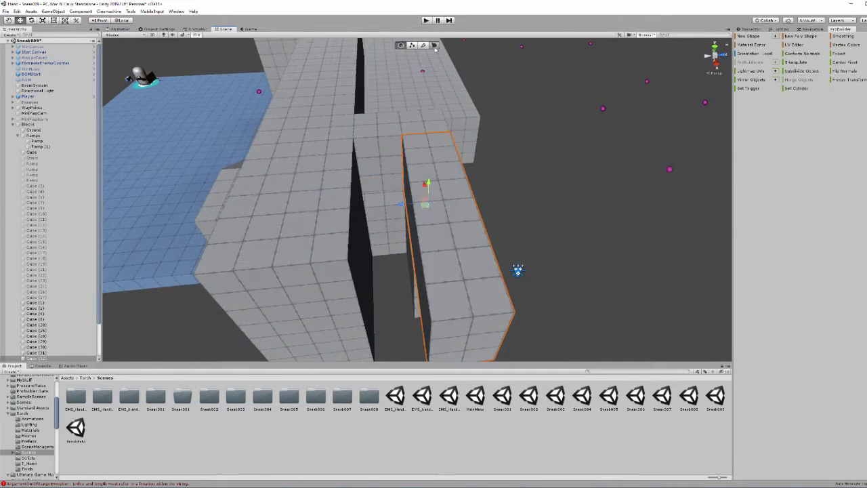
pyautogui.keyDown('alt'); pyautogui.moveTo(434, 46); pyautogui.dragTo(441, 34); pyautogui.keyUp('alt')
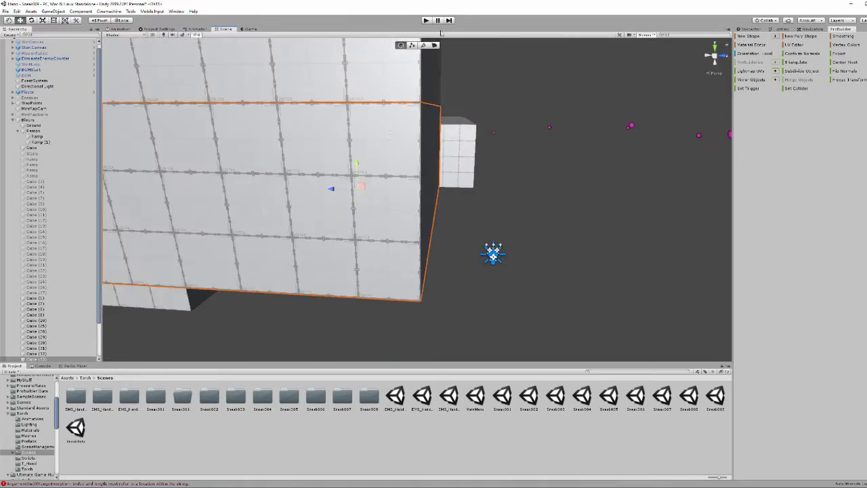
pyautogui.moveTo(401, 124)
pyautogui.keyDown('alt'); pyautogui.mouseDown()
pyautogui.moveTo(410, 225)
pyautogui.moveTo(446, 107)
pyautogui.mouseUp(); pyautogui.keyUp('alt')
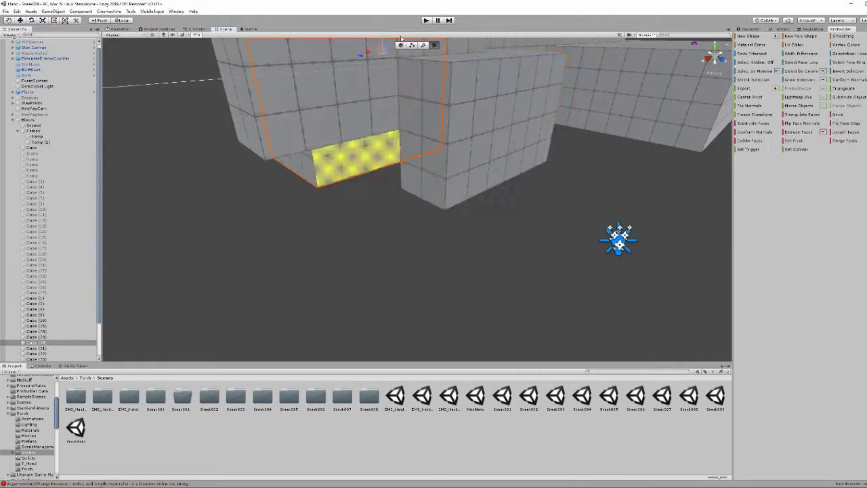
pyautogui.keyDown('alt'); pyautogui.moveTo(431, 147); pyautogui.dragTo(488, 162); pyautogui.keyUp('alt')
# Step: Show object properties again and select wall cubes Cube (34) and Cube (32)
pyautogui.click(750, 29)
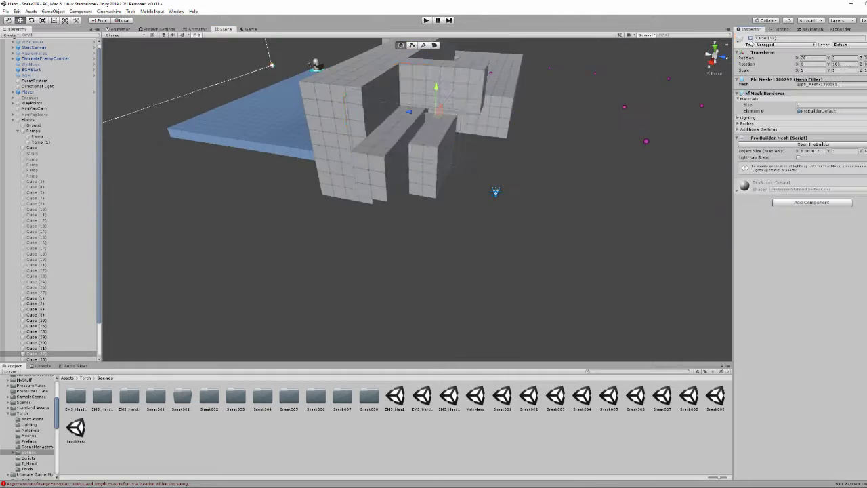
pyautogui.keyDown('alt'); pyautogui.moveTo(410, 180); pyautogui.dragTo(435, 194); pyautogui.keyUp('alt')
pyautogui.click(434, 194)
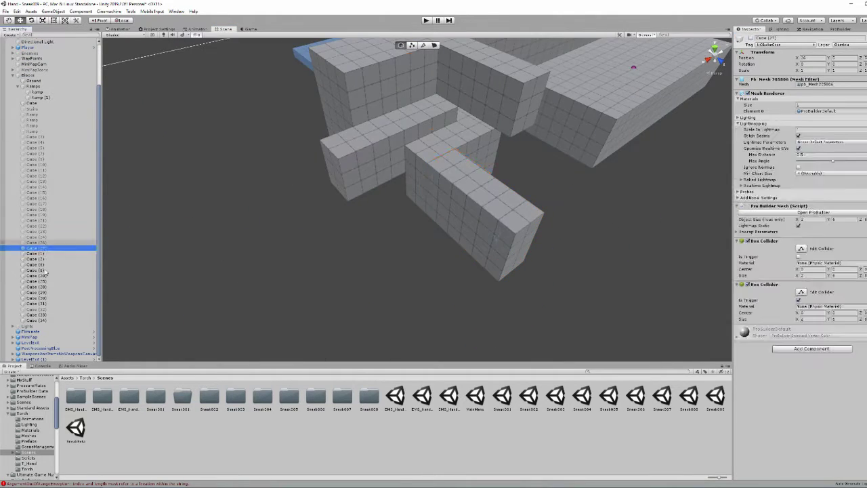
pyautogui.click(420, 144)
pyautogui.keyDown('alt'); pyautogui.moveTo(407, 150); pyautogui.dragTo(420, 143); pyautogui.keyUp('alt')
pyautogui.moveTo(467, 124)
pyautogui.keyDown('alt'); pyautogui.mouseDown()
pyautogui.moveTo(477, 194)
pyautogui.moveTo(436, 194)
pyautogui.moveTo(479, 235)
pyautogui.moveTo(387, 157)
pyautogui.moveTo(343, 220)
pyautogui.moveTo(411, 294)
pyautogui.moveTo(431, 180)
pyautogui.moveTo(400, 170)
pyautogui.moveTo(151, 180)
pyautogui.moveTo(494, 59)
pyautogui.moveTo(362, 251)
pyautogui.moveTo(214, 56)
pyautogui.moveTo(468, 181)
pyautogui.moveTo(166, 216)
pyautogui.mouseUp(); pyautogui.keyUp('alt')
# Step: Duplicate Cube (35) at the floor edge and expand the Mesh Renderer probe settings
pyautogui.click(436, 194)
pyautogui.hotkey('ctrl', 'd')
pyautogui.hotkey('ctrl', 'd')
pyautogui.click(214, 57)
pyautogui.click(739, 123)
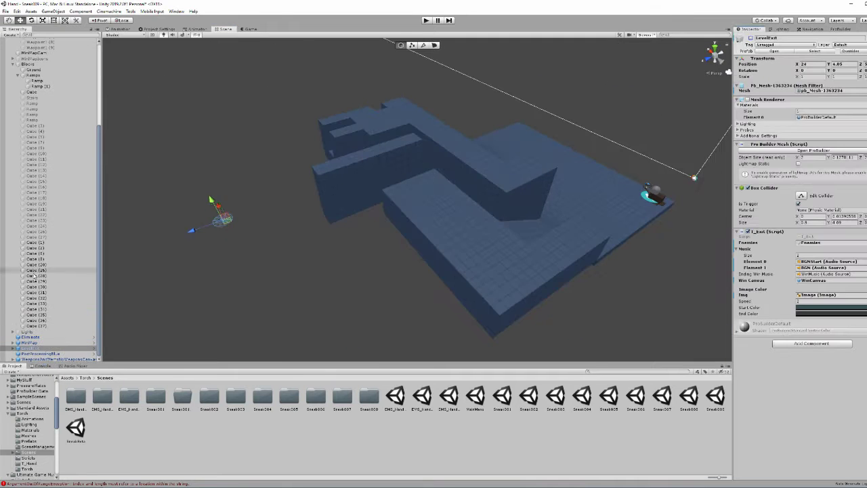
pyautogui.keyDown('alt'); pyautogui.moveTo(437, 46); pyautogui.dragTo(474, 89); pyautogui.keyUp('alt')
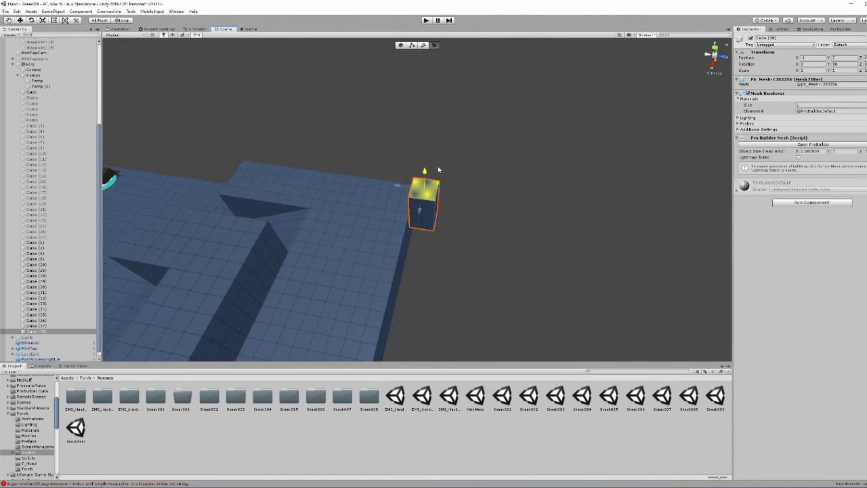
# Step: Open the ProBuilder tools and select a face on the tall cube
pyautogui.keyDown('alt'); pyautogui.moveTo(427, 120); pyautogui.dragTo(415, 219); pyautogui.keyUp('alt')
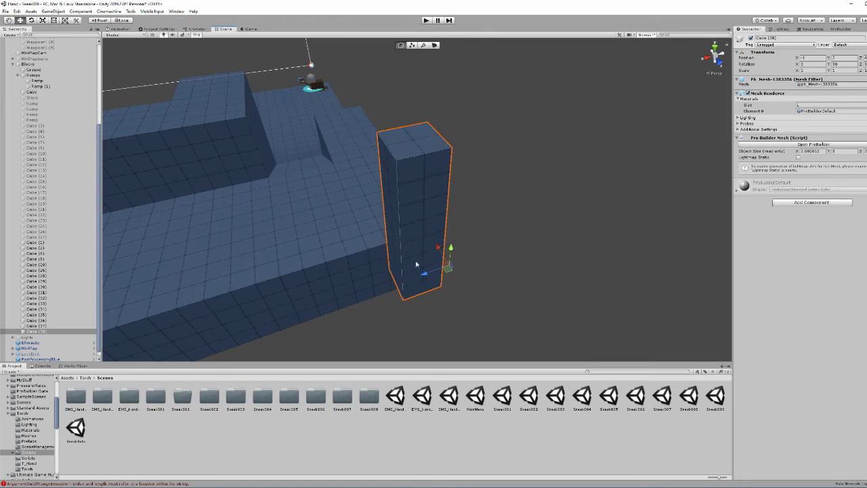
pyautogui.keyDown('alt'); pyautogui.moveTo(398, 142); pyautogui.dragTo(474, 115); pyautogui.keyUp('alt')
pyautogui.click(838, 29)
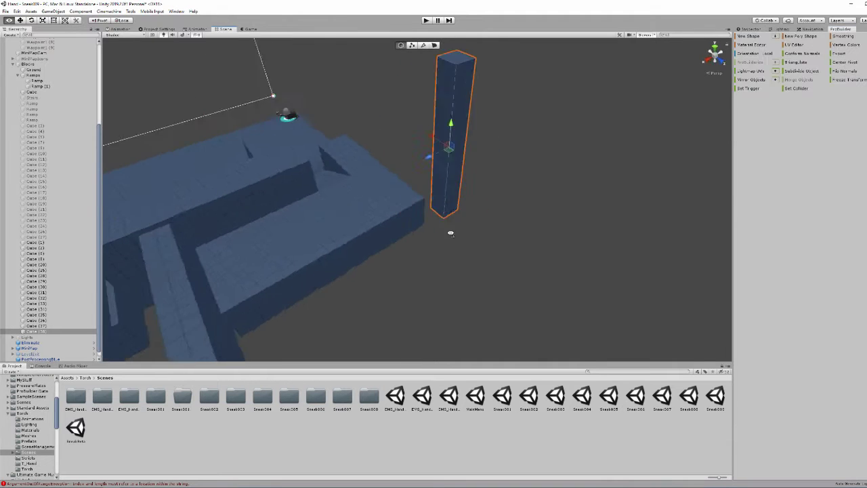
pyautogui.moveTo(450, 233)
pyautogui.keyDown('alt'); pyautogui.mouseDown()
pyautogui.moveTo(403, 220)
pyautogui.moveTo(408, 231)
pyautogui.moveTo(425, 164)
pyautogui.moveTo(441, 147)
pyautogui.moveTo(507, 129)
pyautogui.mouseUp(); pyautogui.keyUp('alt')
pyautogui.press('e')
pyautogui.click(393, 176)
pyautogui.moveTo(393, 176)
pyautogui.keyDown('alt'); pyautogui.mouseDown()
pyautogui.moveTo(383, 142)
pyautogui.moveTo(378, 191)
pyautogui.moveTo(391, 138)
pyautogui.mouseUp(); pyautogui.keyUp('alt')
pyautogui.press('g')
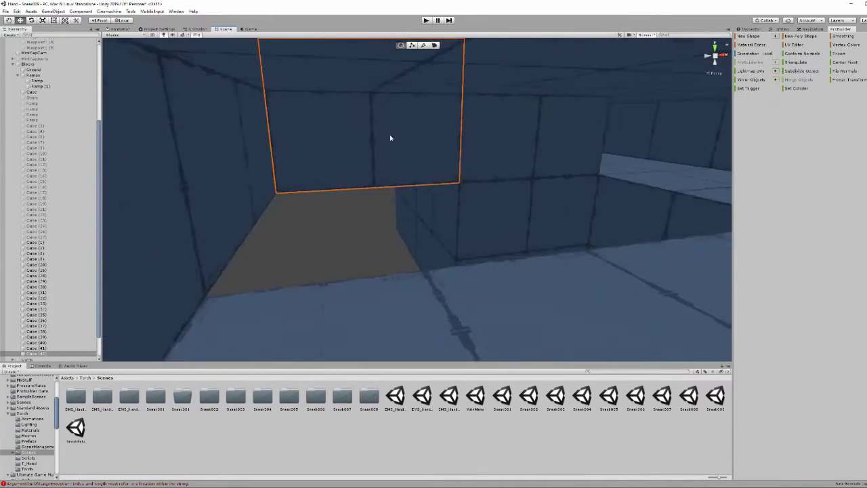
# Step: Switch to face mode and lengthen the box along the level
pyautogui.moveTo(397, 180)
pyautogui.keyDown('alt'); pyautogui.mouseDown()
pyautogui.moveTo(387, 211)
pyautogui.moveTo(412, 214)
pyautogui.moveTo(442, 272)
pyautogui.moveTo(412, 246)
pyautogui.moveTo(204, 288)
pyautogui.moveTo(399, 208)
pyautogui.mouseUp(); pyautogui.keyUp('alt')
pyautogui.press('h')
pyautogui.press('g')
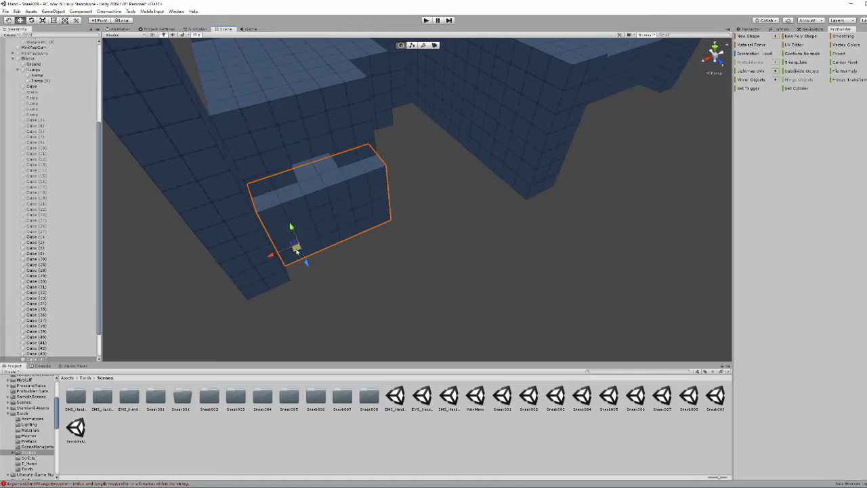
pyautogui.press('h')
pyautogui.moveTo(297, 252)
pyautogui.keyDown('alt'); pyautogui.mouseDown()
pyautogui.moveTo(345, 209)
pyautogui.moveTo(387, 248)
pyautogui.moveTo(403, 246)
pyautogui.mouseUp(); pyautogui.keyUp('alt')
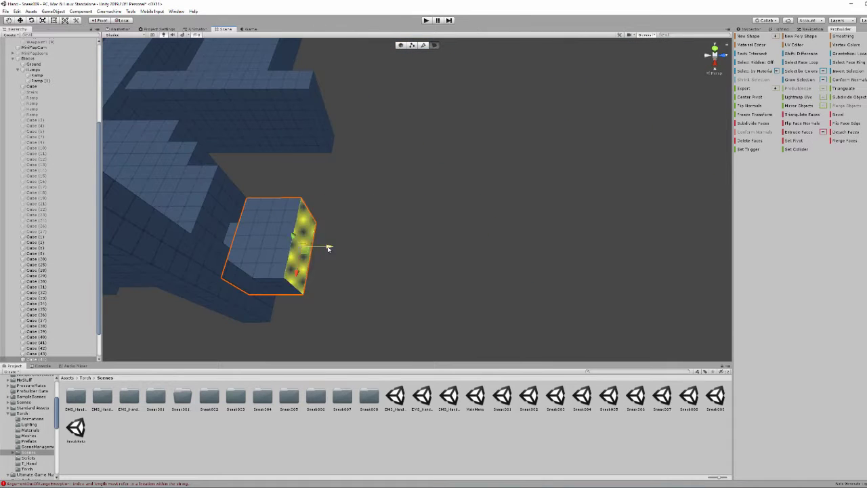
pyautogui.keyDown('alt'); pyautogui.moveTo(288, 279); pyautogui.dragTo(286, 181); pyautogui.keyUp('alt')
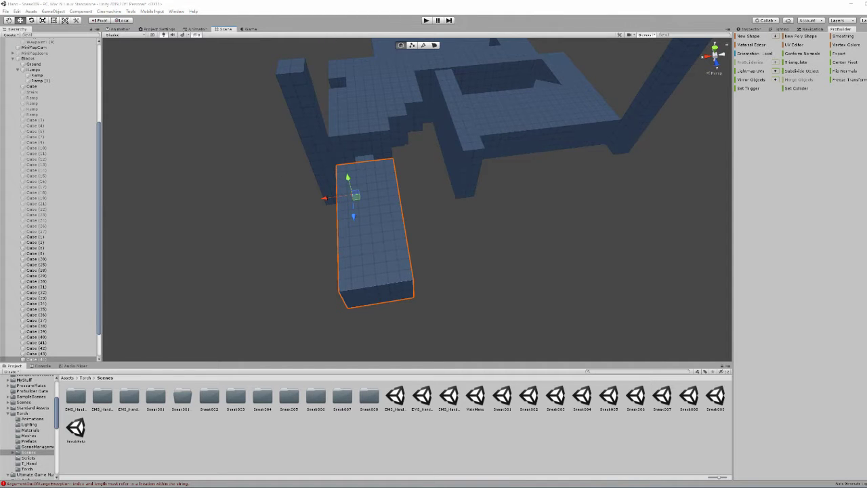
# Step: Select the tall wall's top and end faces, then the block on the left
pyautogui.click(455, 199)
pyautogui.moveTo(443, 123)
pyautogui.keyDown('alt'); pyautogui.mouseDown()
pyautogui.moveTo(455, 200)
pyautogui.moveTo(353, 212)
pyautogui.mouseUp(); pyautogui.keyUp('alt')
pyautogui.click(378, 155)
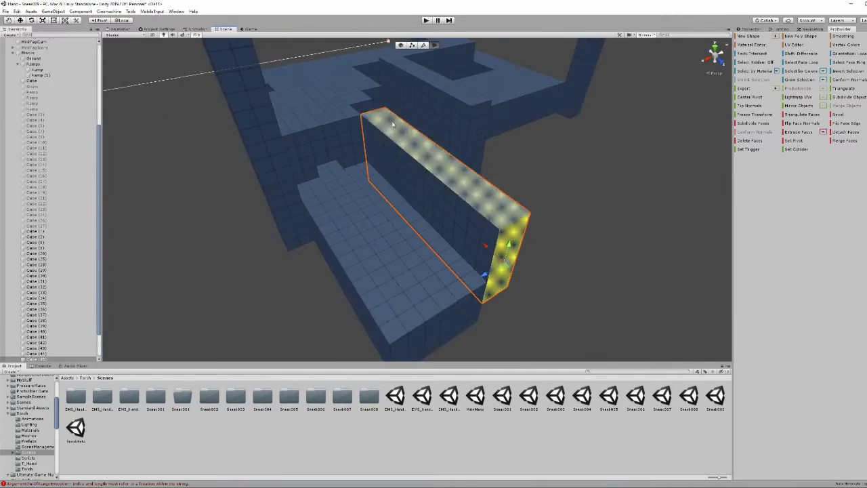
pyautogui.moveTo(393, 124)
pyautogui.mouseDown(button='right')
pyautogui.moveTo(535, 113)
pyautogui.moveTo(428, 195)
pyautogui.mouseUp(button='right')
pyautogui.click(354, 184)
pyautogui.moveTo(355, 183)
pyautogui.keyDown('alt'); pyautogui.mouseDown()
pyautogui.moveTo(320, 159)
pyautogui.moveTo(500, 120)
pyautogui.mouseUp(); pyautogui.keyUp('alt')
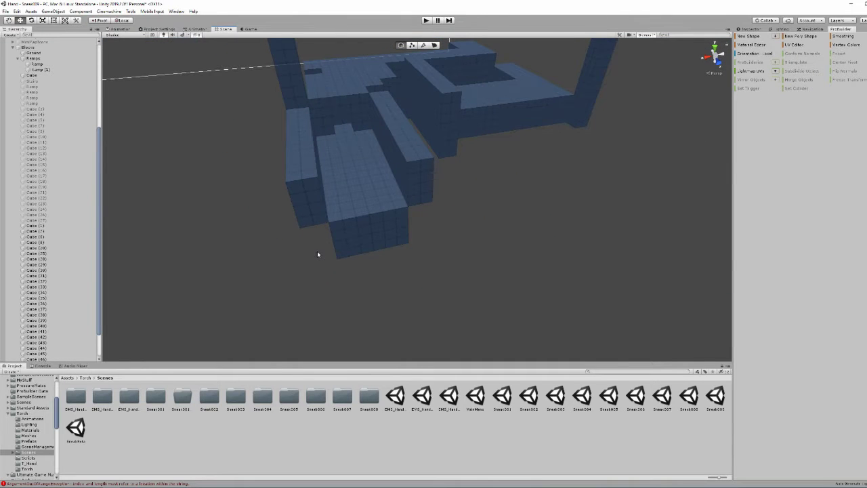
pyautogui.keyDown('alt'); pyautogui.moveTo(317, 251); pyautogui.dragTo(345, 238); pyautogui.keyUp('alt')
pyautogui.scroll(3, 345, 238)
# Step: Select a side face of another block to adjust it
pyautogui.click(318, 193)
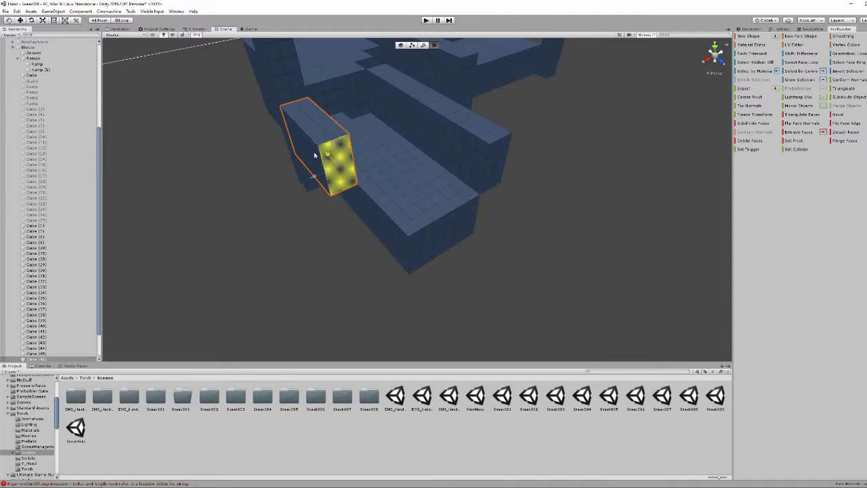
pyautogui.keyDown('alt'); pyautogui.moveTo(516, 198); pyautogui.dragTo(836, 55); pyautogui.keyUp('alt')
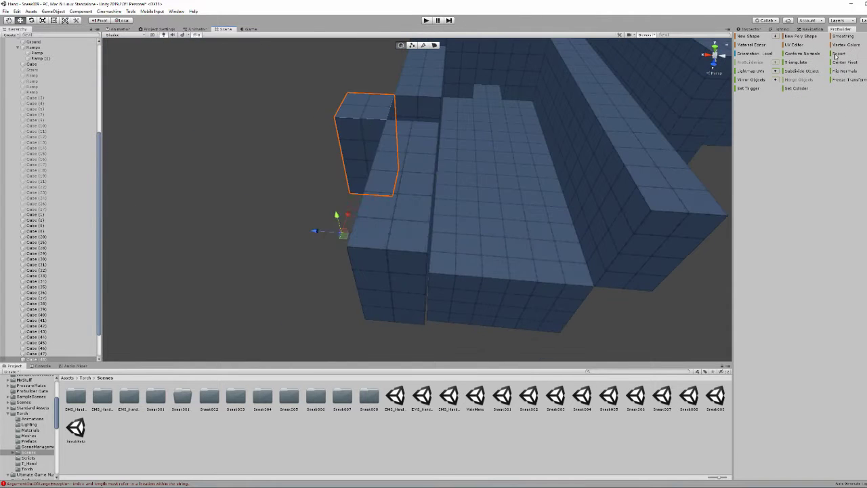
pyautogui.moveTo(419, 172)
pyautogui.keyDown('alt'); pyautogui.mouseDown()
pyautogui.moveTo(335, 291)
pyautogui.moveTo(416, 301)
pyautogui.mouseUp(); pyautogui.keyUp('alt')
pyautogui.click(513, 305)
pyautogui.keyDown('alt'); pyautogui.moveTo(513, 305); pyautogui.dragTo(401, 46); pyautogui.keyUp('alt')
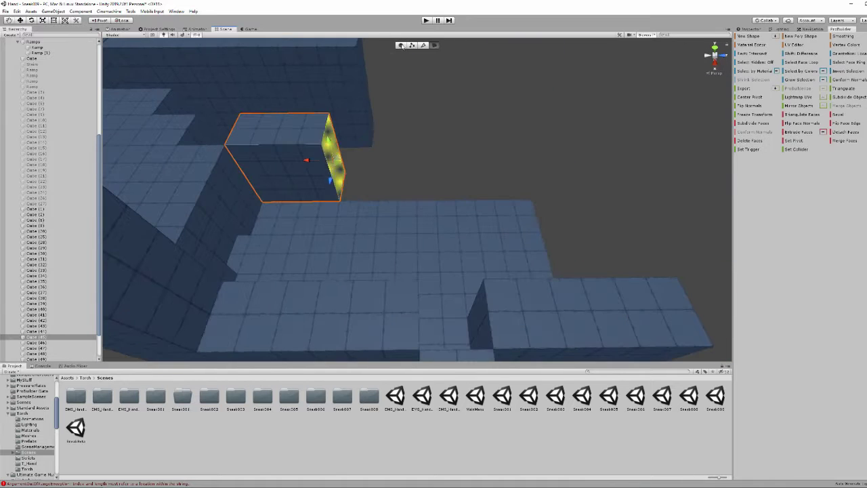
pyautogui.moveTo(271, 168)
pyautogui.keyDown('alt'); pyautogui.mouseDown()
pyautogui.moveTo(431, 193)
pyautogui.moveTo(490, 236)
pyautogui.moveTo(545, 317)
pyautogui.mouseUp(); pyautogui.keyUp('alt')
# Step: Select LevelExit, then Cube (44), and bring the block-editing tools back
pyautogui.click(490, 237)
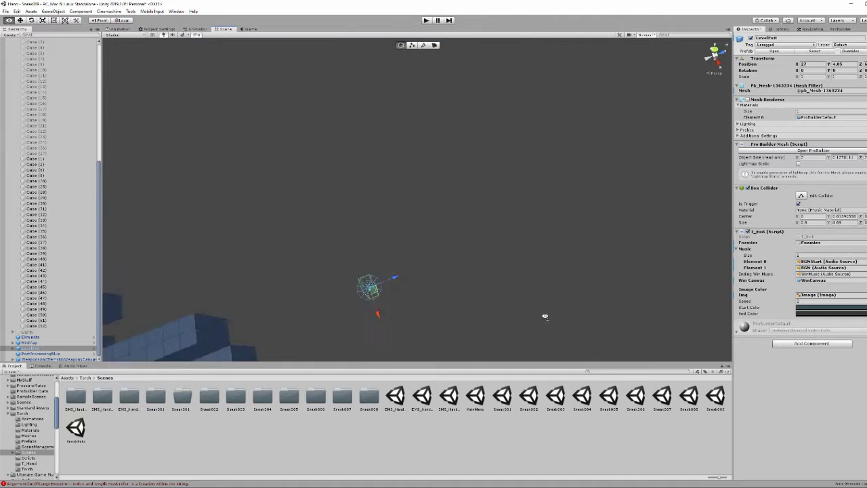
pyautogui.moveTo(253, 205)
pyautogui.keyDown('alt'); pyautogui.mouseDown()
pyautogui.moveTo(448, 172)
pyautogui.moveTo(456, 228)
pyautogui.moveTo(535, 205)
pyautogui.mouseUp(); pyautogui.keyUp('alt')
pyautogui.click(457, 229)
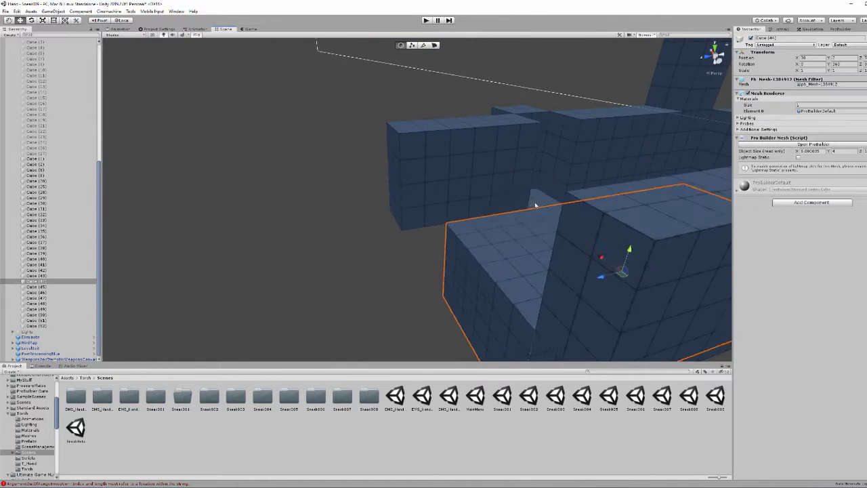
pyautogui.moveTo(704, 80)
pyautogui.keyDown('alt'); pyautogui.mouseDown()
pyautogui.moveTo(370, 230)
pyautogui.moveTo(434, 203)
pyautogui.mouseUp(); pyautogui.keyUp('alt')
pyautogui.click(840, 29)
pyautogui.moveTo(407, 48)
pyautogui.keyDown('alt'); pyautogui.mouseDown()
pyautogui.moveTo(429, 45)
pyautogui.moveTo(410, 217)
pyautogui.moveTo(478, 251)
pyautogui.moveTo(425, 126)
pyautogui.moveTo(439, 218)
pyautogui.mouseUp(); pyautogui.keyUp('alt')
# Step: Select another cube in object mode, then a face on the tall block
pyautogui.click(423, 45)
pyautogui.press('g')
pyautogui.press('g')
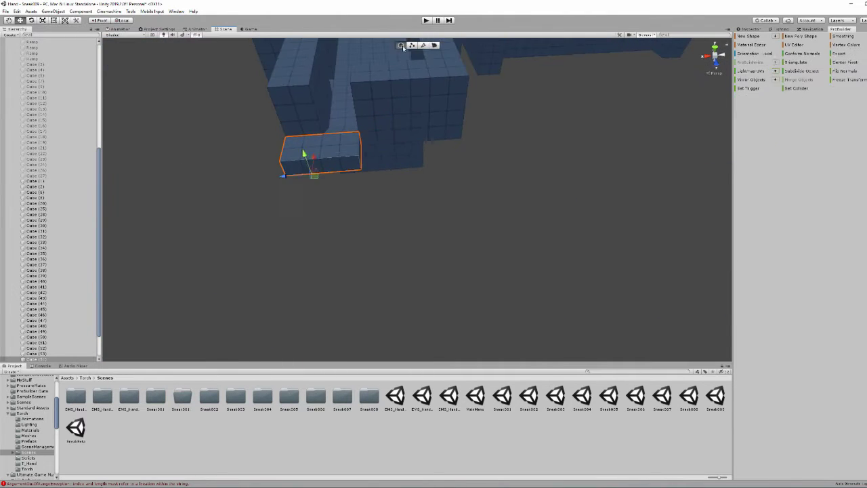
pyautogui.keyDown('alt'); pyautogui.moveTo(443, 182); pyautogui.dragTo(409, 149); pyautogui.keyUp('alt')
pyautogui.keyDown('alt'); pyautogui.moveTo(547, 132); pyautogui.dragTo(382, 200); pyautogui.keyUp('alt')
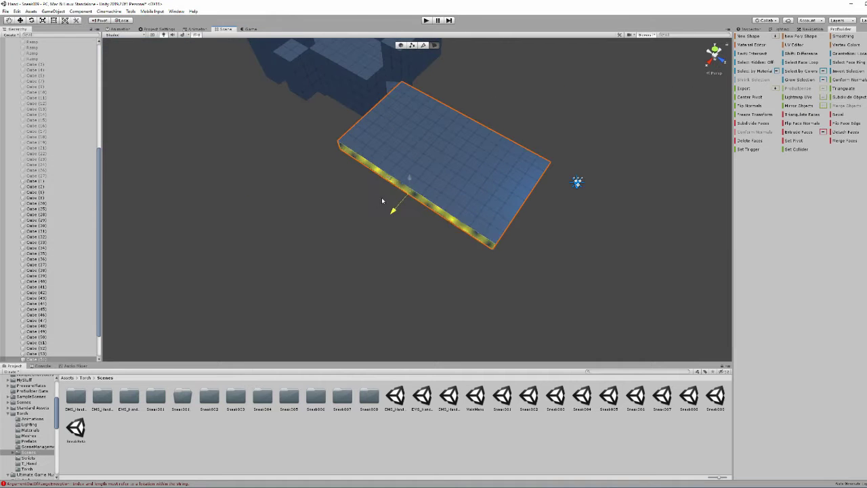
pyautogui.keyDown('alt'); pyautogui.moveTo(370, 106); pyautogui.dragTo(406, 203); pyautogui.keyUp('alt')
pyautogui.click(368, 165)
pyautogui.moveTo(368, 164)
pyautogui.keyDown('alt'); pyautogui.mouseDown()
pyautogui.moveTo(358, 188)
pyautogui.moveTo(465, 182)
pyautogui.moveTo(395, 168)
pyautogui.moveTo(461, 186)
pyautogui.moveTo(395, 169)
pyautogui.moveTo(672, 59)
pyautogui.mouseUp(); pyautogui.keyUp('alt')
# Step: Create a new ProBuilder plane shape and set its width beside the level
pyautogui.click(749, 35)
pyautogui.click(217, 87)
pyautogui.click(246, 145)
pyautogui.click(242, 108)
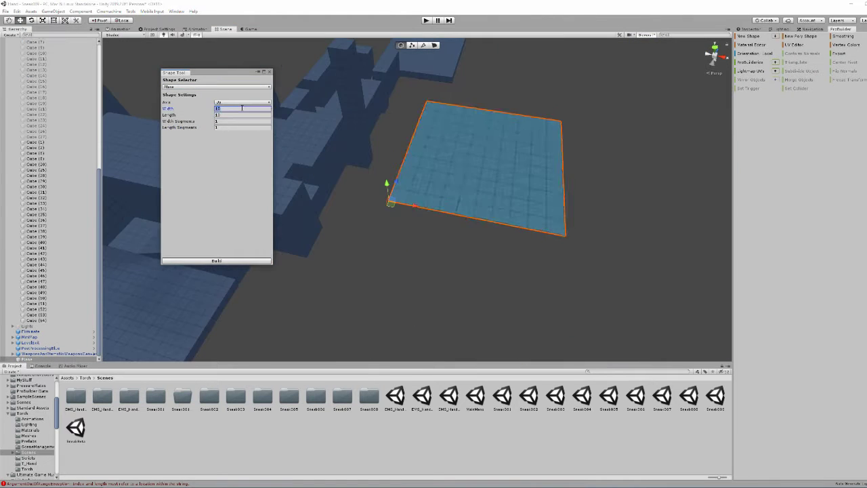
pyautogui.moveTo(404, 156)
pyautogui.keyDown('alt'); pyautogui.mouseDown()
pyautogui.moveTo(296, 116)
pyautogui.moveTo(110, 131)
pyautogui.mouseUp(); pyautogui.keyUp('alt')
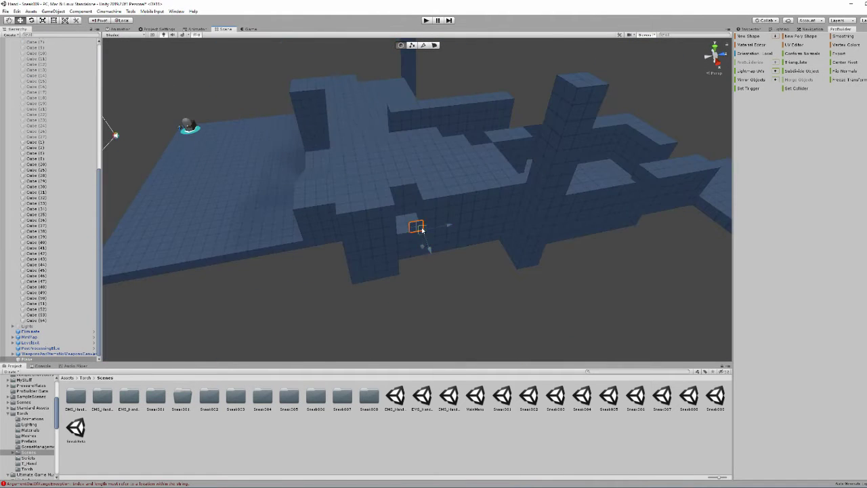
pyautogui.scroll(5, 457, 84)
pyautogui.moveTo(457, 84)
pyautogui.keyDown('alt'); pyautogui.mouseDown()
pyautogui.moveTo(365, 219)
pyautogui.moveTo(427, 248)
pyautogui.mouseUp(); pyautogui.keyUp('alt')
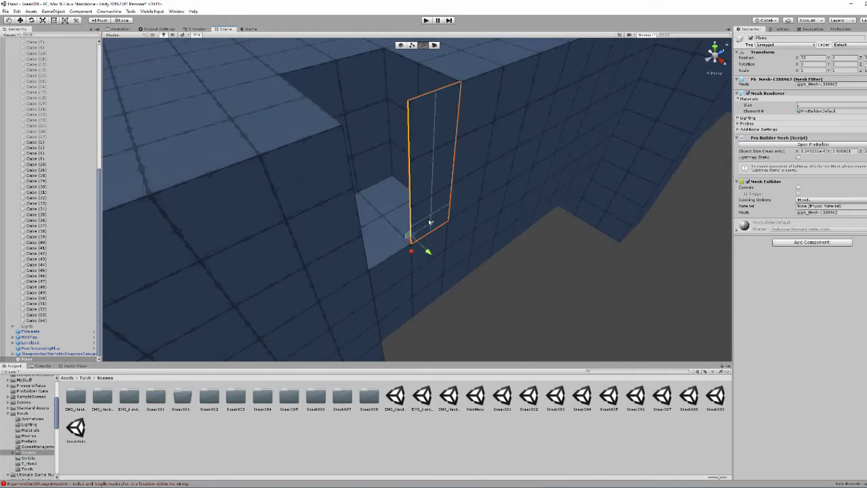
pyautogui.scroll(-5, 470, 197)
pyautogui.moveTo(470, 197)
pyautogui.keyDown('alt'); pyautogui.mouseDown()
pyautogui.moveTo(396, 191)
pyautogui.moveTo(462, 178)
pyautogui.moveTo(441, 145)
pyautogui.mouseUp(); pyautogui.keyUp('alt')
# Step: Select and frame the small cube Cube (55) next to the floor
pyautogui.click(463, 178)
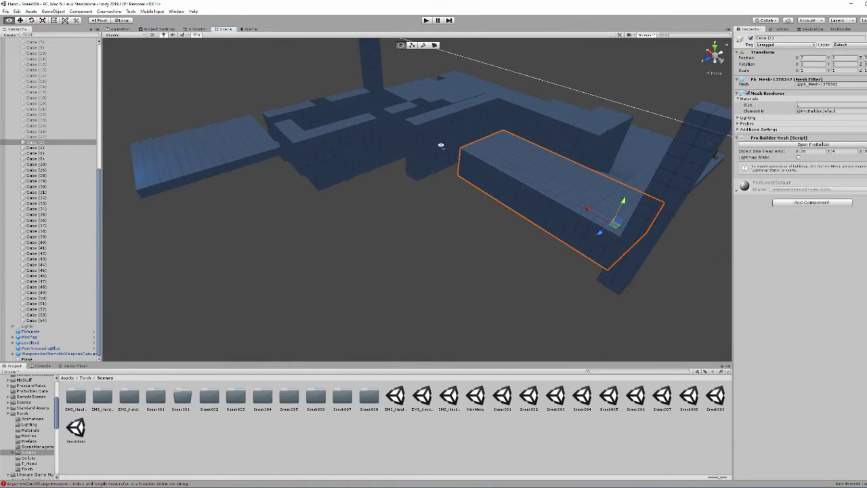
pyautogui.click(441, 148)
pyautogui.press('f')
pyautogui.moveTo(556, 210)
pyautogui.keyDown('alt'); pyautogui.mouseDown()
pyautogui.moveTo(448, 278)
pyautogui.moveTo(361, 207)
pyautogui.mouseUp(); pyautogui.keyUp('alt')
pyautogui.click(409, 136)
pyautogui.click(416, 235)
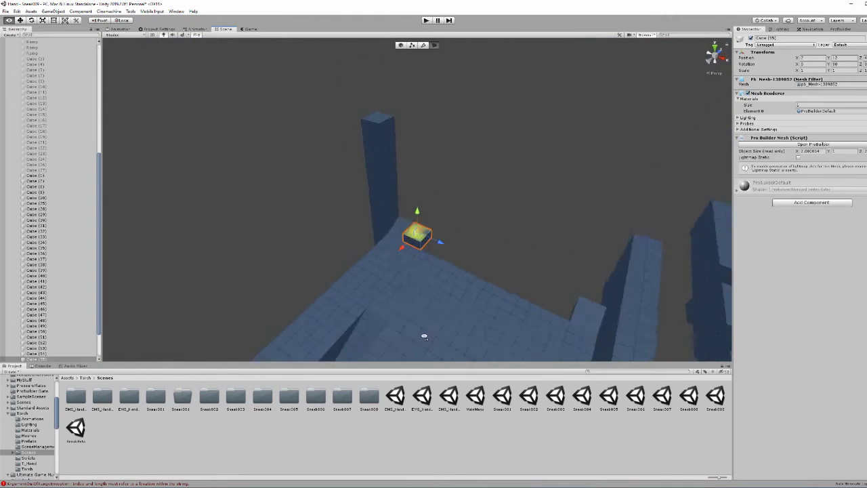
pyautogui.press('f')
pyautogui.keyDown('alt'); pyautogui.moveTo(378, 248); pyautogui.dragTo(612, 194); pyautogui.keyUp('alt')
pyautogui.click(840, 29)
pyautogui.keyDown('alt'); pyautogui.moveTo(474, 204); pyautogui.dragTo(431, 78); pyautogui.keyUp('alt')
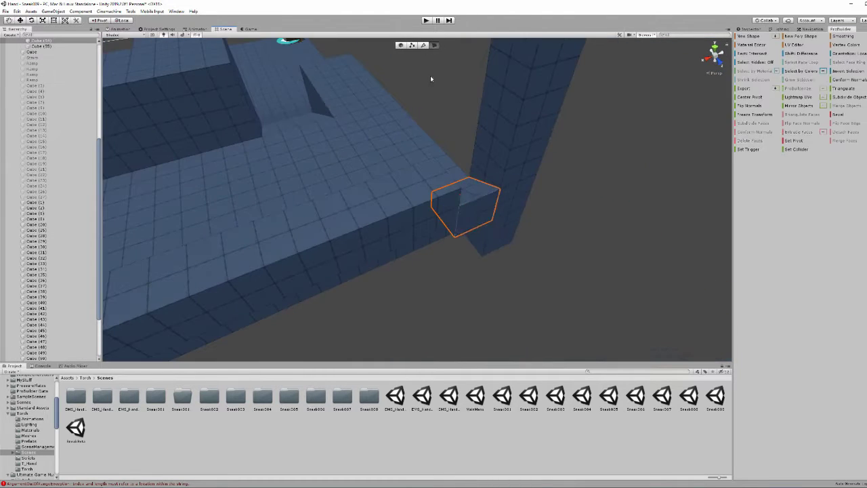
pyautogui.keyDown('alt'); pyautogui.moveTo(450, 239); pyautogui.dragTo(307, 201); pyautogui.keyUp('alt')
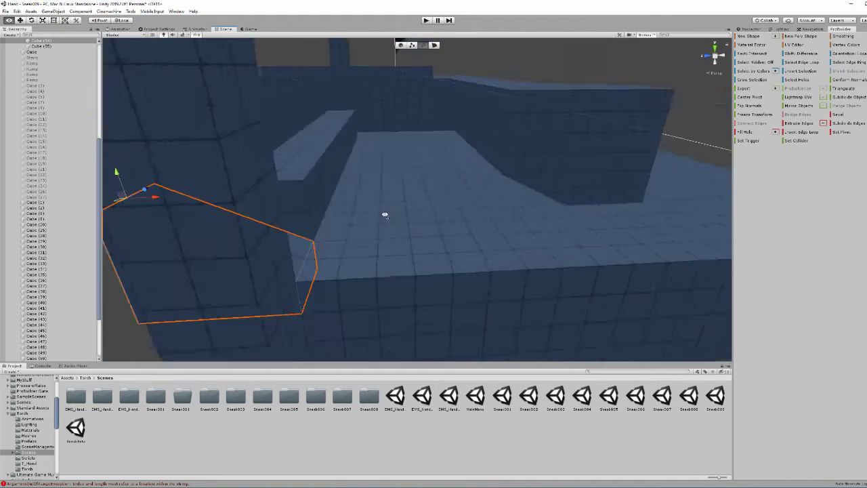
# Step: Select the long slab and switch to face mode on its end face
pyautogui.click(421, 250)
pyautogui.keyDown('alt'); pyautogui.moveTo(391, 151); pyautogui.dragTo(451, 194); pyautogui.keyUp('alt')
pyautogui.press('g')
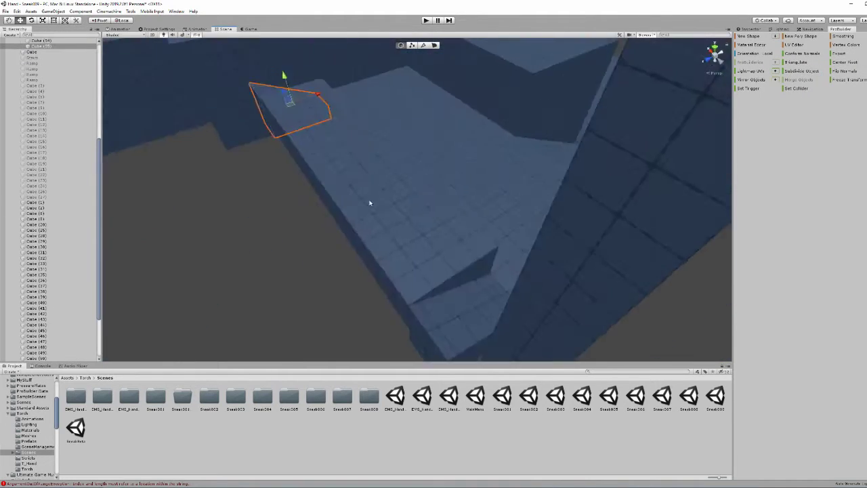
pyautogui.keyDown('alt'); pyautogui.moveTo(370, 199); pyautogui.dragTo(532, 213); pyautogui.keyUp('alt')
pyautogui.press('h')
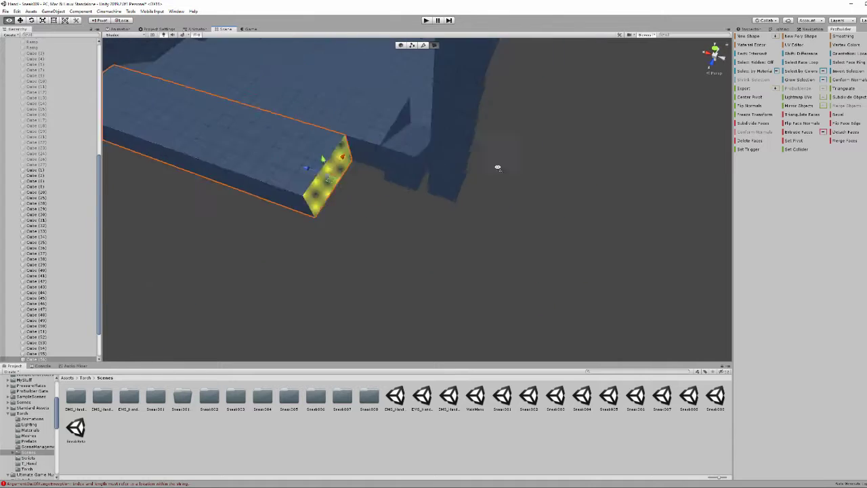
pyautogui.moveTo(499, 166)
pyautogui.keyDown('alt'); pyautogui.mouseDown()
pyautogui.moveTo(408, 195)
pyautogui.moveTo(490, 187)
pyautogui.moveTo(306, 201)
pyautogui.moveTo(458, 184)
pyautogui.mouseUp(); pyautogui.keyUp('alt')
# Step: Select Plane (1), then the large slab Cube (57)
pyautogui.click(551, 182)
pyautogui.moveTo(551, 181)
pyautogui.keyDown('alt'); pyautogui.mouseDown()
pyautogui.moveTo(355, 231)
pyautogui.moveTo(455, 156)
pyautogui.mouseUp(); pyautogui.keyUp('alt')
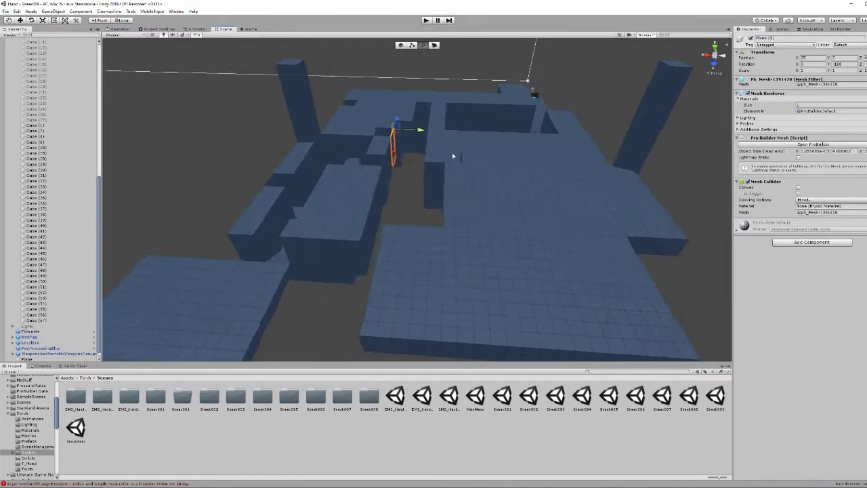
pyautogui.click(455, 156)
pyautogui.keyDown('alt'); pyautogui.moveTo(430, 69); pyautogui.dragTo(414, 237); pyautogui.keyUp('alt')
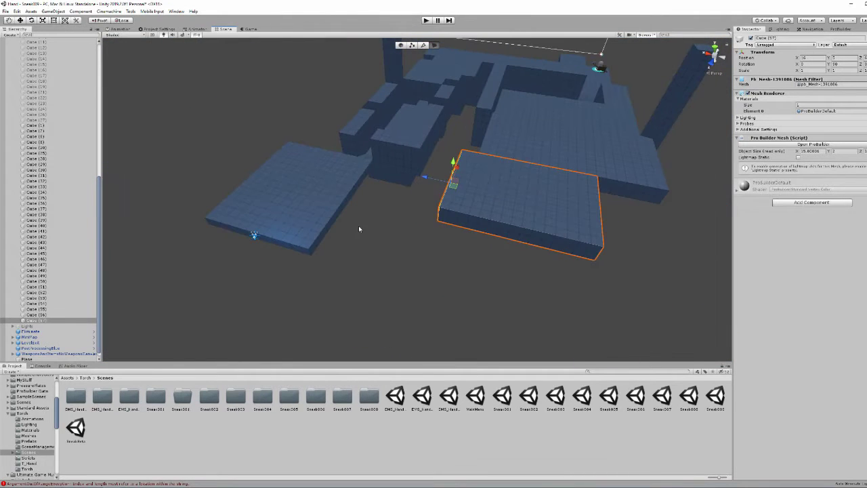
pyautogui.moveTo(359, 229)
pyautogui.keyDown('alt'); pyautogui.mouseDown()
pyautogui.moveTo(393, 150)
pyautogui.moveTo(566, 212)
pyautogui.mouseUp(); pyautogui.keyUp('alt')
# Step: Duplicate the slab twice and position the new blocks
pyautogui.hotkey('ctrl', 'd')
pyautogui.hotkey('ctrl', 'd')
pyautogui.keyDown('alt'); pyautogui.moveTo(419, 195); pyautogui.dragTo(454, 255); pyautogui.keyUp('alt')
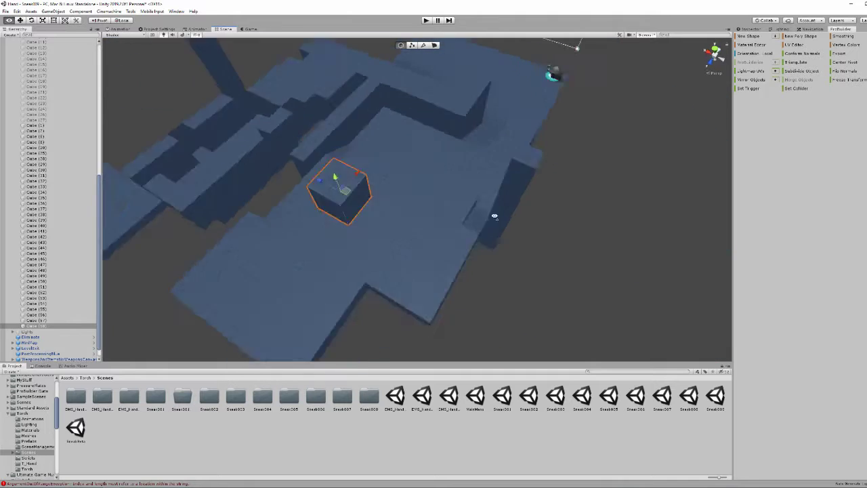
pyautogui.keyDown('alt'); pyautogui.moveTo(475, 286); pyautogui.dragTo(528, 166); pyautogui.keyUp('alt')
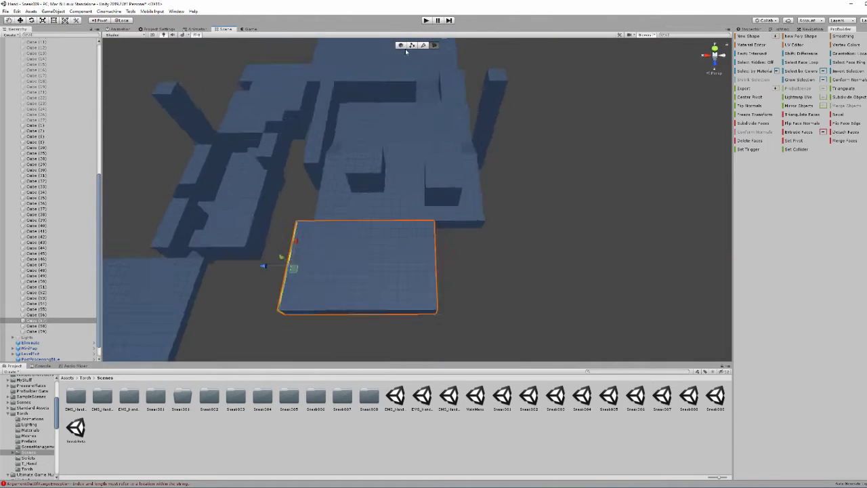
pyautogui.hotkey('ctrl', 'd')
pyautogui.hotkey('ctrl', 'd')
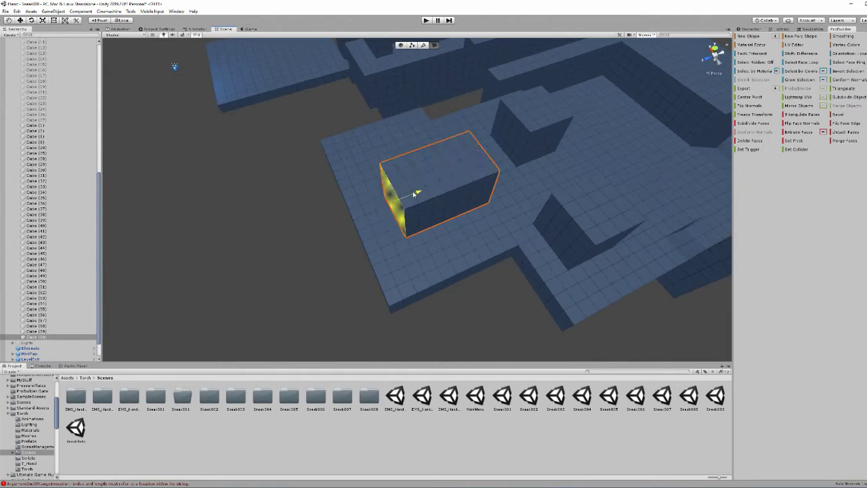
pyautogui.moveTo(528, 166)
pyautogui.keyDown('alt'); pyautogui.mouseDown()
pyautogui.moveTo(515, 201)
pyautogui.moveTo(421, 170)
pyautogui.moveTo(475, 127)
pyautogui.mouseUp(); pyautogui.keyUp('alt')
# Step: Reselect Cube (57), leave face editing, and select every object in the scene
pyautogui.click(420, 169)
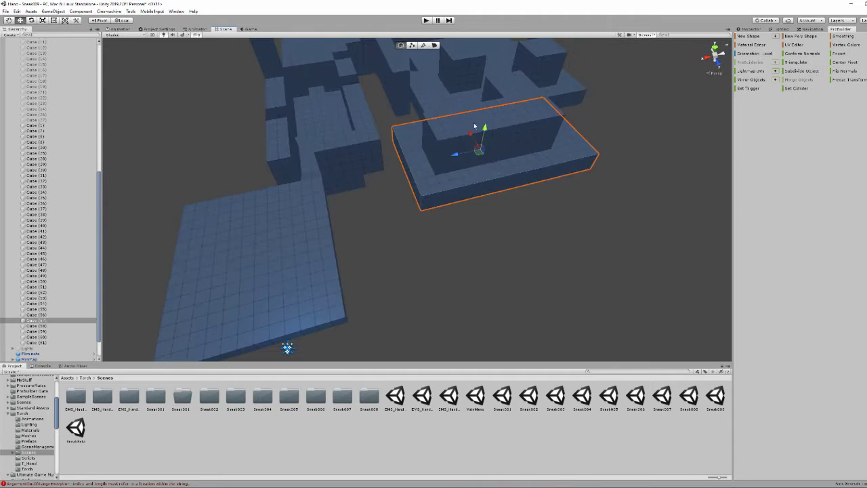
pyautogui.moveTo(476, 318)
pyautogui.keyDown('alt'); pyautogui.mouseDown()
pyautogui.moveTo(458, 200)
pyautogui.moveTo(399, 227)
pyautogui.moveTo(504, 167)
pyautogui.mouseUp(); pyautogui.keyUp('alt')
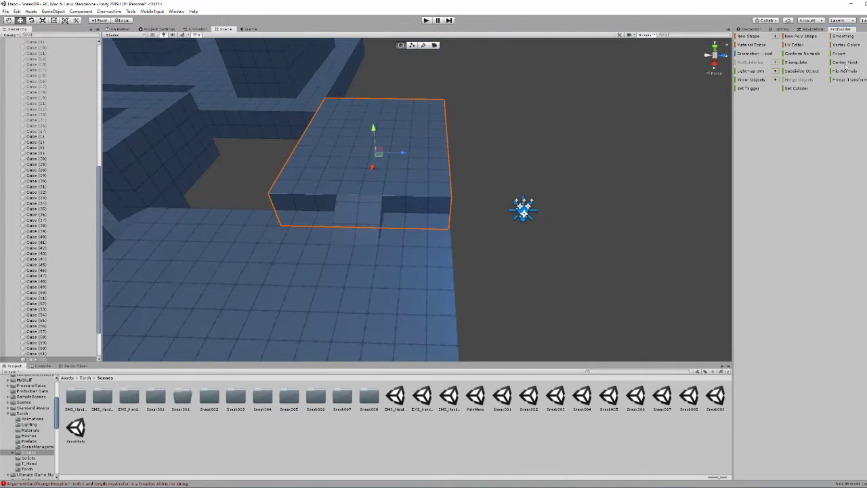
pyautogui.keyDown('alt'); pyautogui.moveTo(846, 66); pyautogui.dragTo(430, 225); pyautogui.keyUp('alt')
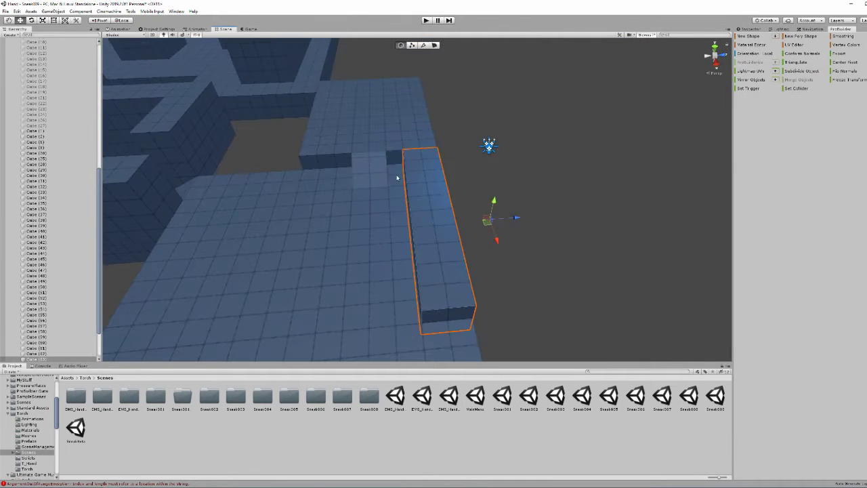
pyautogui.keyDown('alt'); pyautogui.moveTo(439, 199); pyautogui.dragTo(840, 66); pyautogui.keyUp('alt')
pyautogui.press('g')
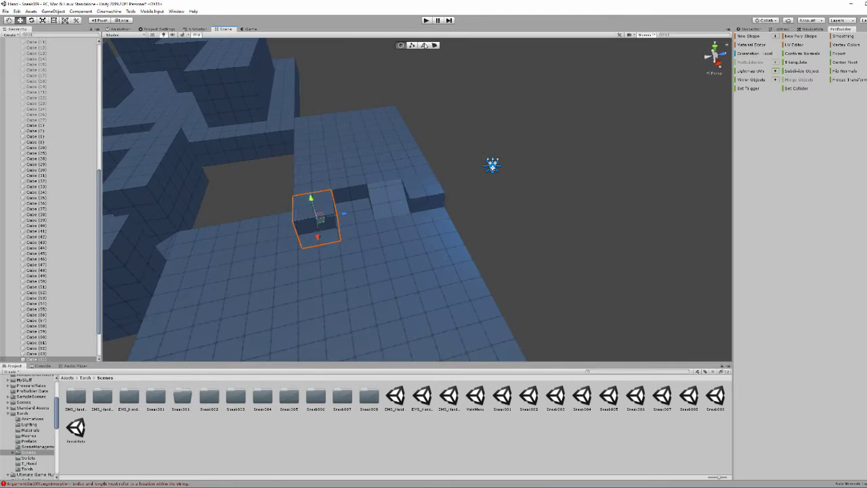
pyautogui.keyDown('alt'); pyautogui.moveTo(499, 188); pyautogui.dragTo(414, 217); pyautogui.keyUp('alt')
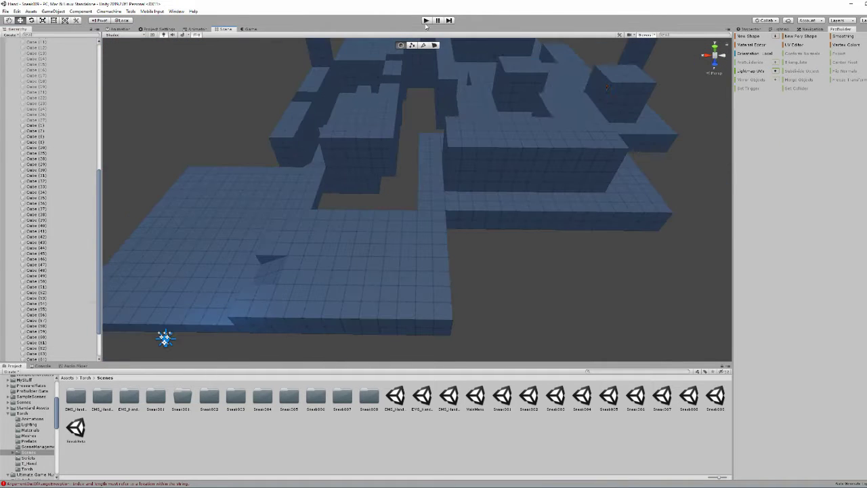
pyautogui.hotkey('ctrl', 'a')
# Step: Assign all level geometry to one shared layer, then run and stop a Play test
pyautogui.click(748, 28)
pyautogui.click(841, 44)
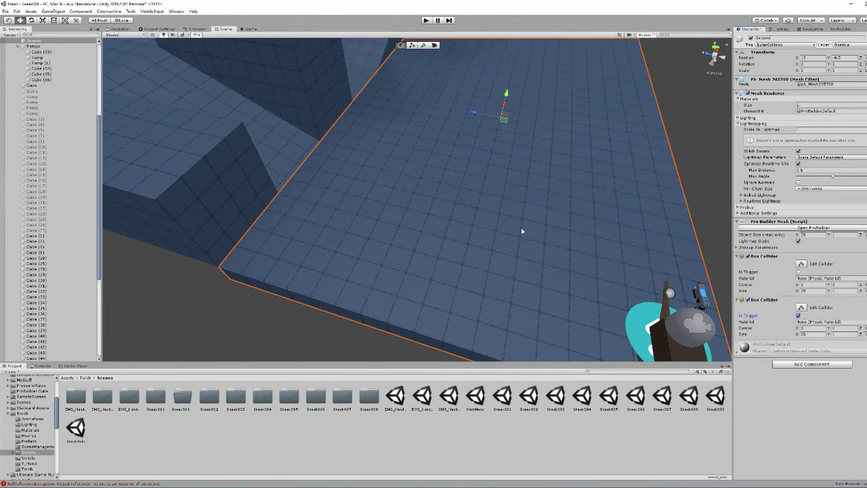
pyautogui.hotkey('ctrl', 'p')
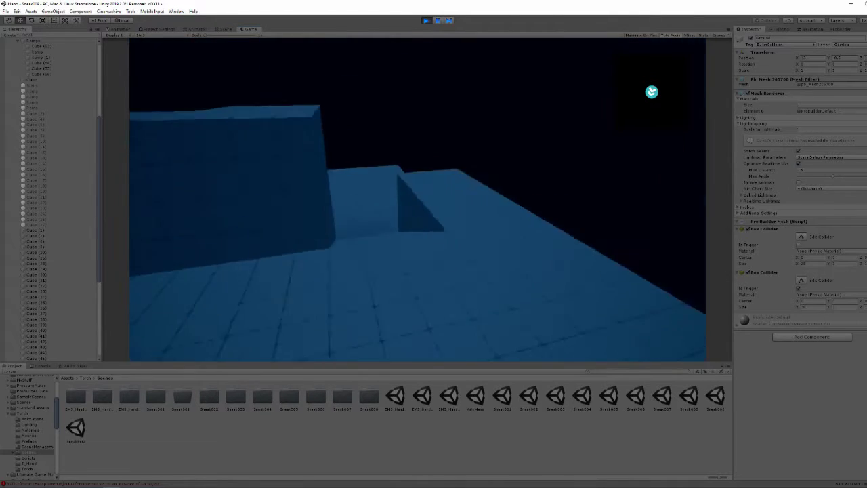
pyautogui.hotkey('ctrl', 'p')
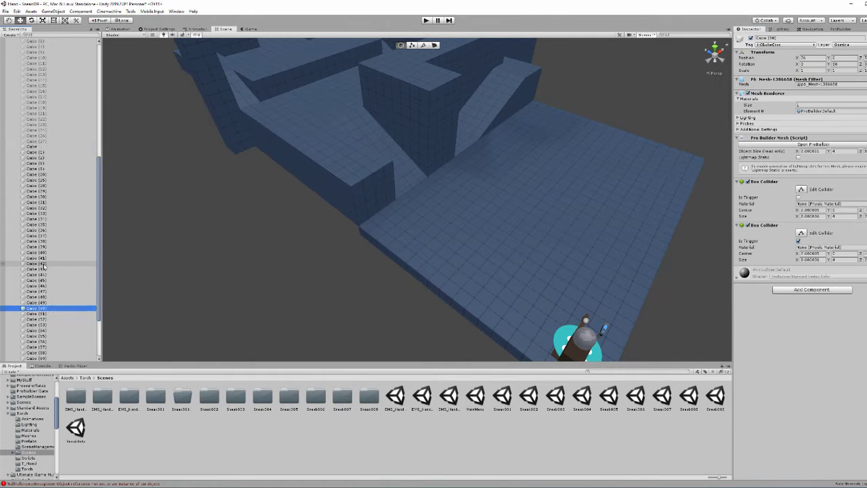
# Step: Select the Wall block at the floor's edge and frame it up close
pyautogui.click(34, 170)
pyautogui.click(422, 237)
pyautogui.keyDown('alt'); pyautogui.moveTo(422, 237); pyautogui.dragTo(410, 254); pyautogui.keyUp('alt')
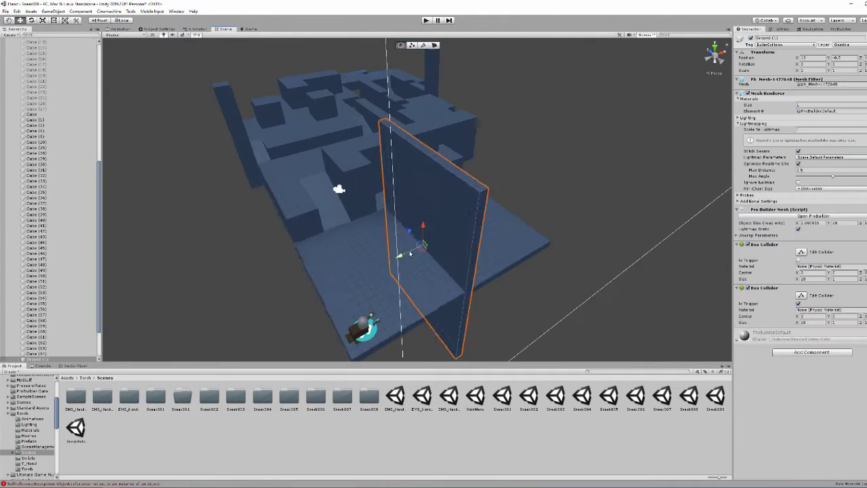
pyautogui.keyDown('alt'); pyautogui.moveTo(288, 276); pyautogui.dragTo(318, 258); pyautogui.keyUp('alt')
pyautogui.click(352, 271)
pyautogui.press('f')
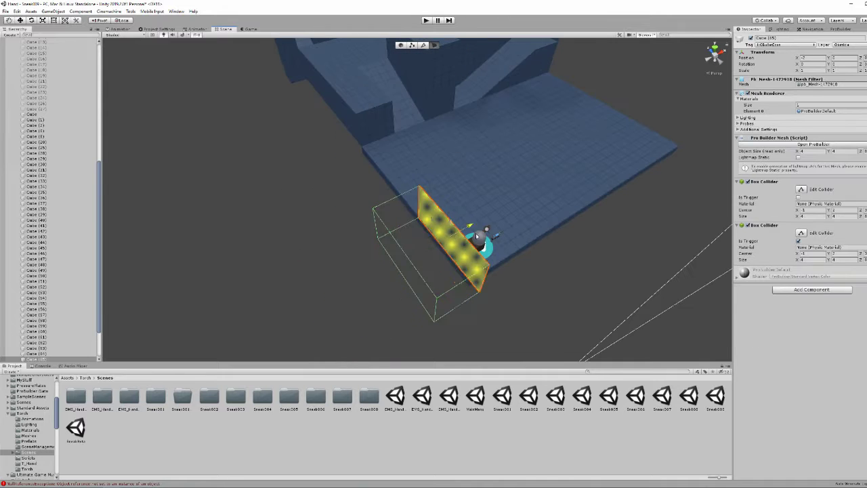
pyautogui.keyDown('alt'); pyautogui.moveTo(483, 168); pyautogui.dragTo(426, 275); pyautogui.keyUp('alt')
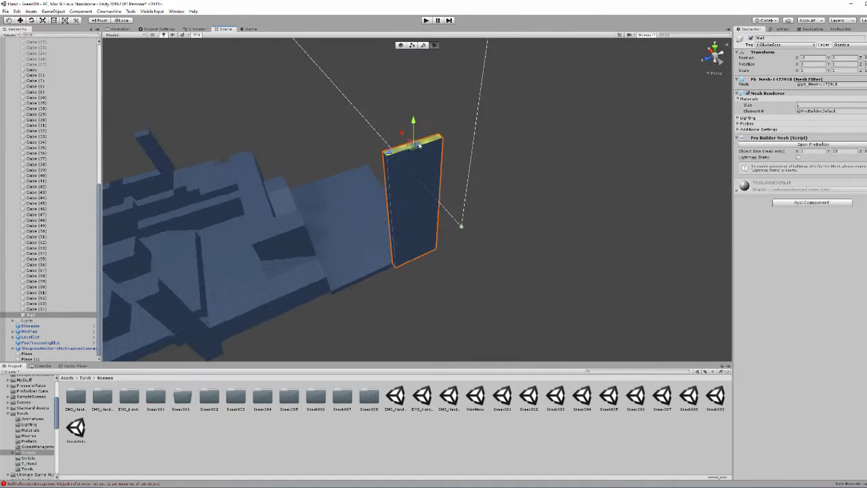
# Step: Duplicate the Wall several times and slide the copies along the floor's edges
pyautogui.hotkey('ctrl', 'd')
pyautogui.scroll(-5, 426, 275)
pyautogui.keyDown('alt'); pyautogui.moveTo(509, 190); pyautogui.dragTo(349, 204); pyautogui.keyUp('alt')
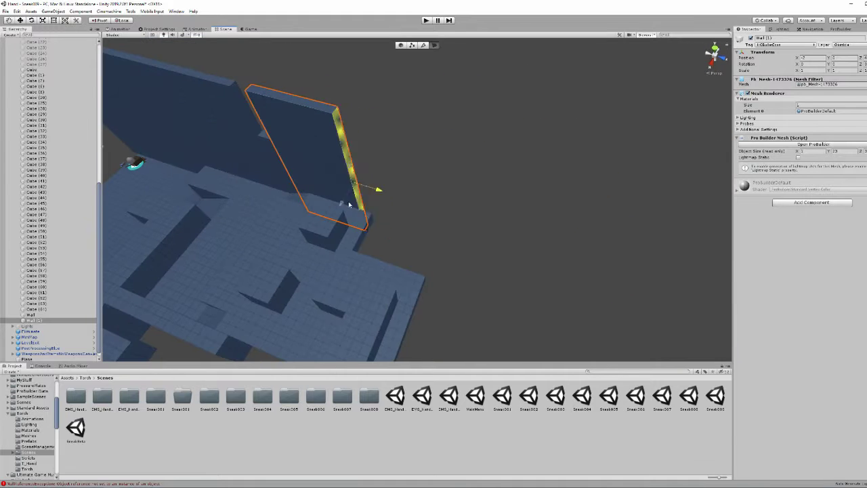
pyautogui.scroll(-4, 372, 264)
pyautogui.hotkey('ctrl', 'd')
pyautogui.hotkey('ctrl', 'd')
pyautogui.hotkey('ctrl', 'd')
pyautogui.moveTo(373, 263)
pyautogui.keyDown('alt'); pyautogui.mouseDown()
pyautogui.moveTo(439, 263)
pyautogui.moveTo(378, 242)
pyautogui.moveTo(344, 147)
pyautogui.mouseUp(); pyautogui.keyUp('alt')
pyautogui.hotkey('ctrl', 'd')
pyautogui.scroll(5, 465, 227)
pyautogui.moveTo(466, 228)
pyautogui.keyDown('alt'); pyautogui.mouseDown()
pyautogui.moveTo(350, 230)
pyautogui.moveTo(386, 106)
pyautogui.moveTo(564, 128)
pyautogui.moveTo(410, 41)
pyautogui.mouseUp(); pyautogui.keyUp('alt')
# Step: Add one more wall copy for the next side, review it, and start play mode
pyautogui.hotkey('ctrl', 'd')
pyautogui.hotkey('ctrl', 'd')
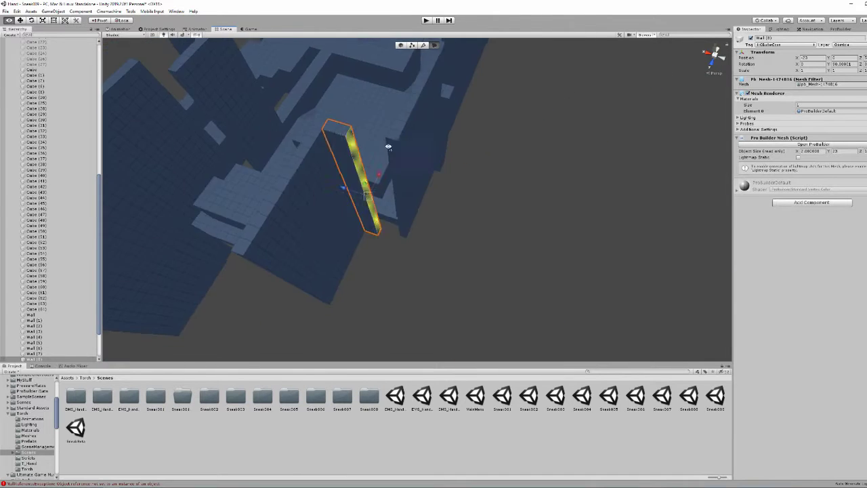
pyautogui.moveTo(388, 147)
pyautogui.keyDown('alt'); pyautogui.mouseDown()
pyautogui.moveTo(416, 133)
pyautogui.moveTo(453, 158)
pyautogui.mouseUp(); pyautogui.keyUp('alt')
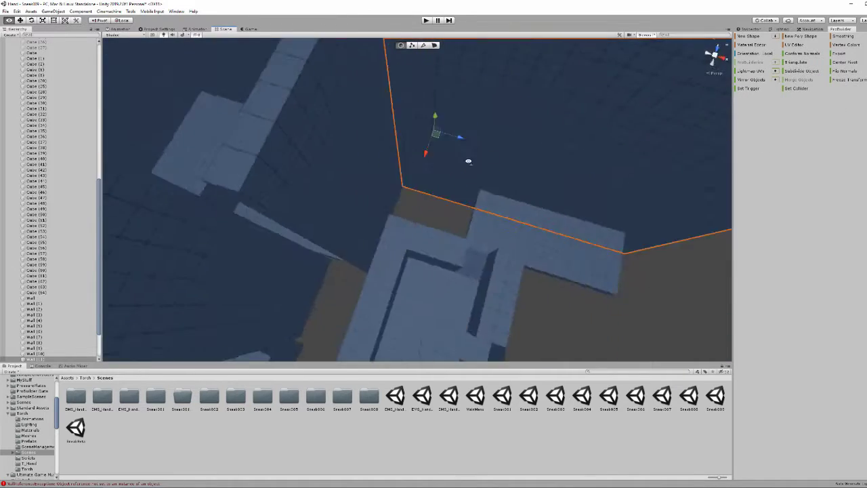
pyautogui.keyDown('alt'); pyautogui.moveTo(410, 119); pyautogui.dragTo(324, 127); pyautogui.keyUp('alt')
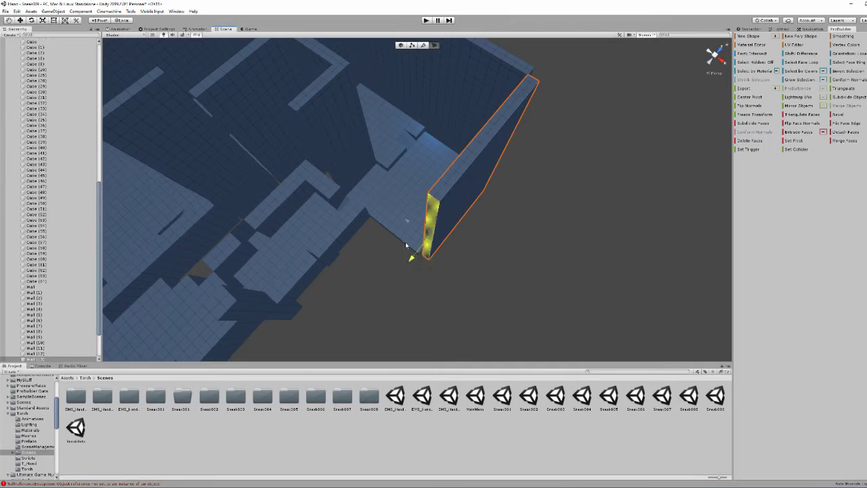
pyautogui.keyDown('alt'); pyautogui.moveTo(458, 198); pyautogui.dragTo(622, 75); pyautogui.keyUp('alt')
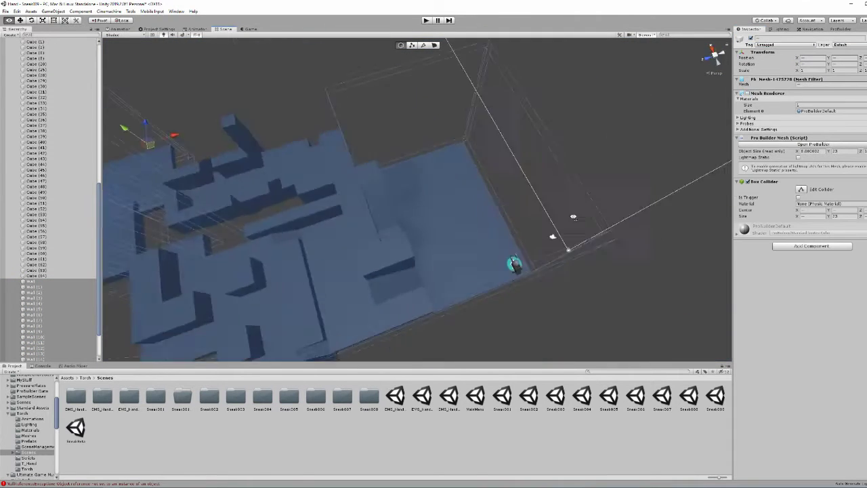
pyautogui.hotkey('ctrl', 'p')
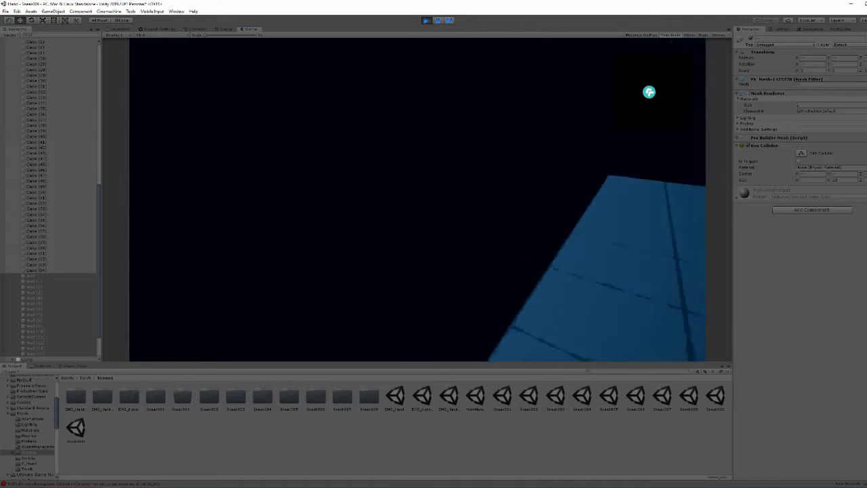
# Step: Stop play mode and frame the boundary walls selected in the Hierarchy
pyautogui.hotkey('ctrl', 'p')
pyautogui.keyDown('alt'); pyautogui.moveTo(145, 227); pyautogui.dragTo(384, 267); pyautogui.keyUp('alt')
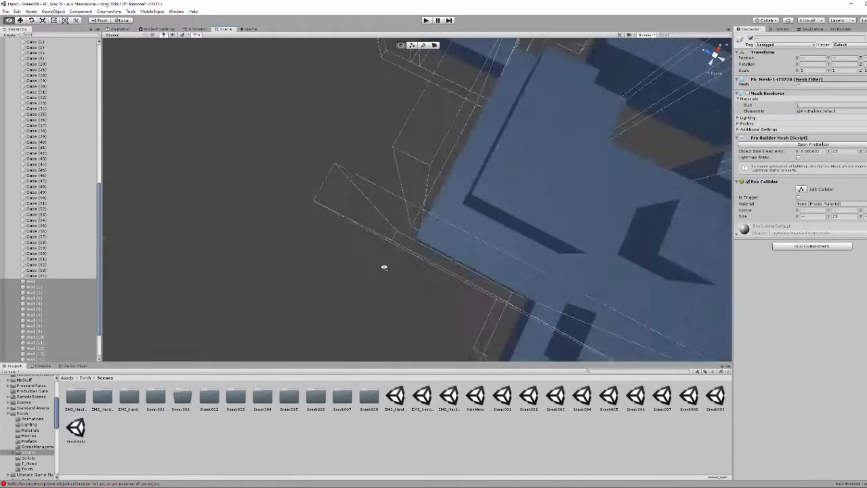
pyautogui.click(36, 343)
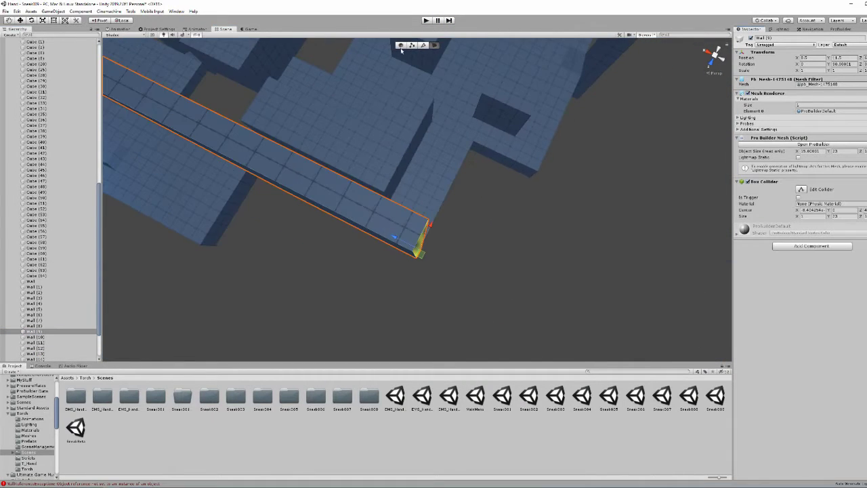
pyautogui.press('f')
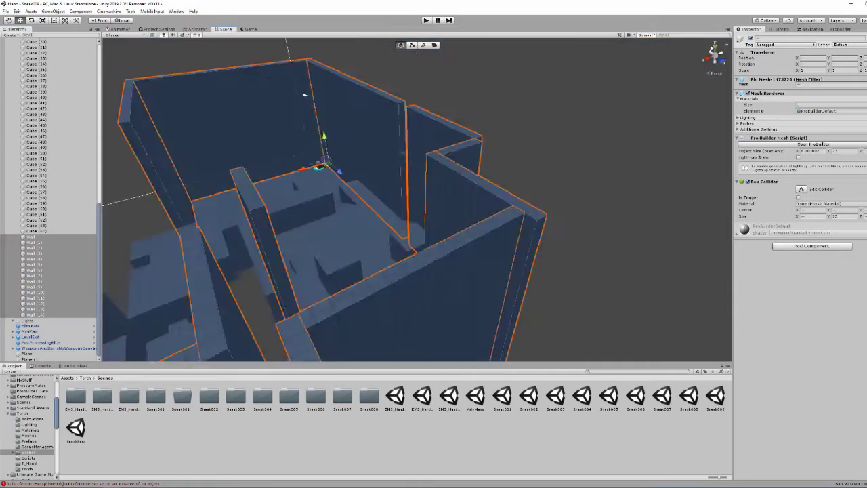
pyautogui.scroll(-5, 422, 199)
pyautogui.moveTo(325, 237)
pyautogui.keyDown('alt'); pyautogui.mouseDown()
pyautogui.moveTo(426, 213)
pyautogui.moveTo(513, 221)
pyautogui.mouseUp(); pyautogui.keyUp('alt')
pyautogui.scroll(-5, 427, 213)
# Step: Frame a single boundary wall, view it from above, and play-test again
pyautogui.click(443, 339)
pyautogui.press('f')
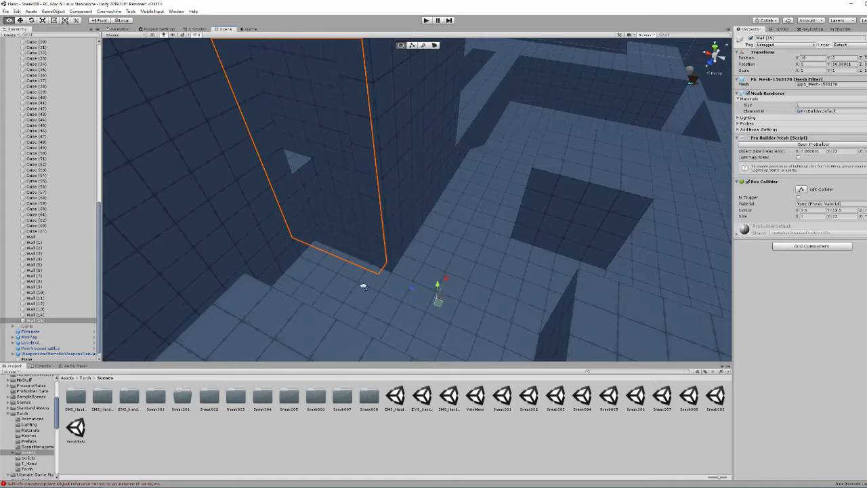
pyautogui.keyDown('alt'); pyautogui.moveTo(363, 286); pyautogui.dragTo(370, 235); pyautogui.keyUp('alt')
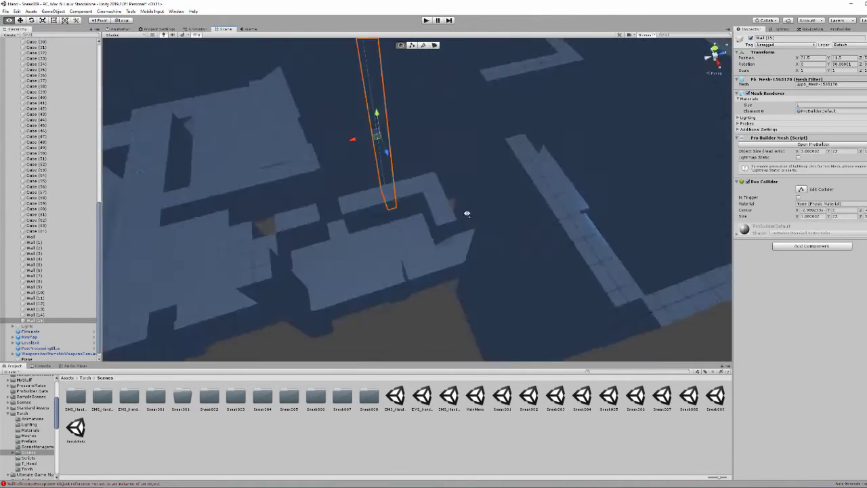
pyautogui.hotkey('ctrl', 'p')
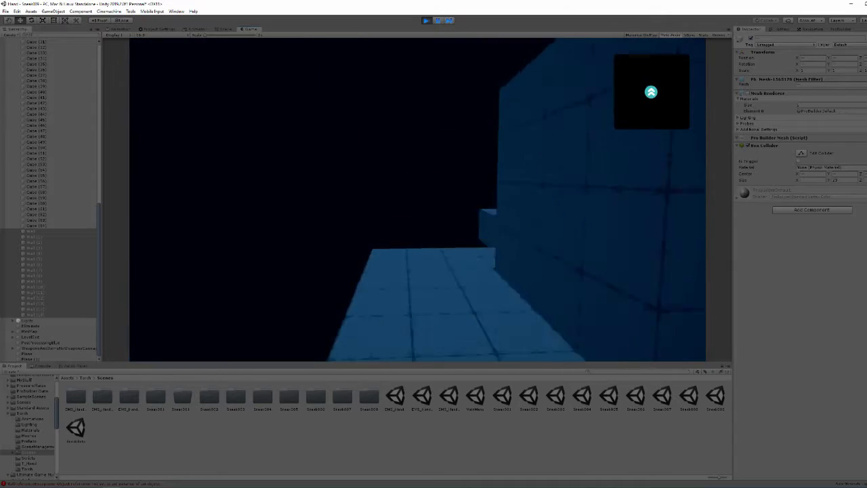
pyautogui.hotkey('ctrl', 'p')
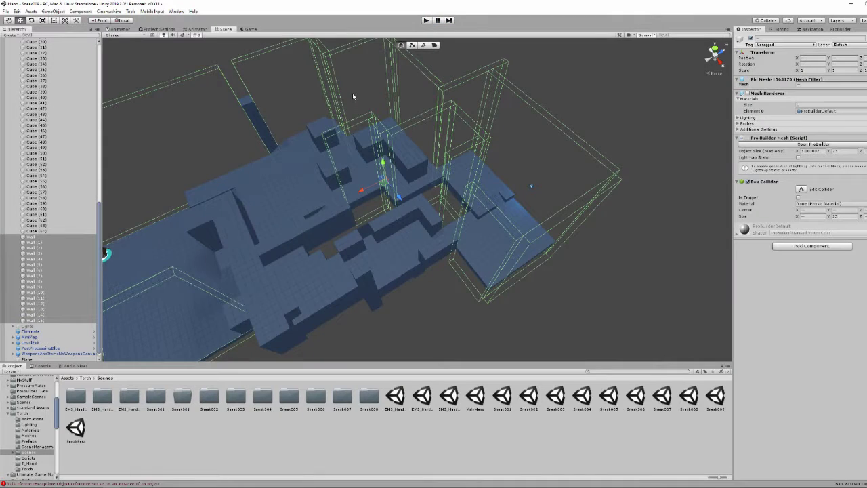
pyautogui.moveTo(353, 93); pyautogui.dragTo(393, 239, button='right')
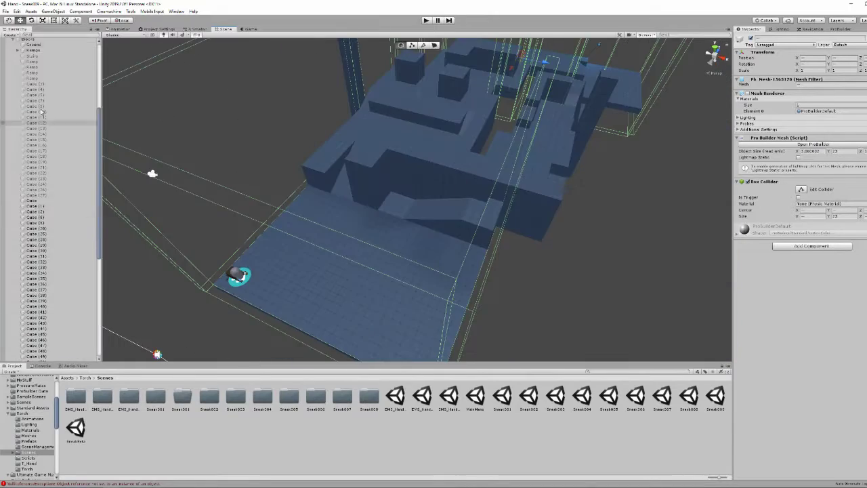
pyautogui.click(392, 239)
pyautogui.press('f')
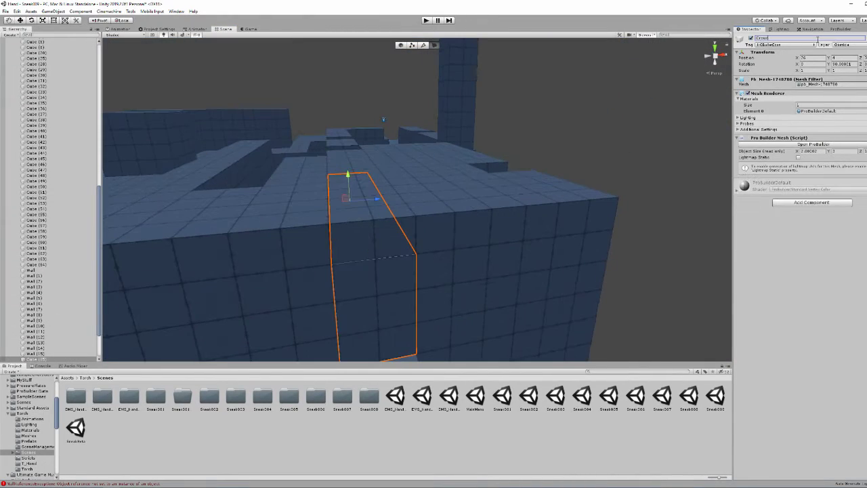
pyautogui.click(781, 160)
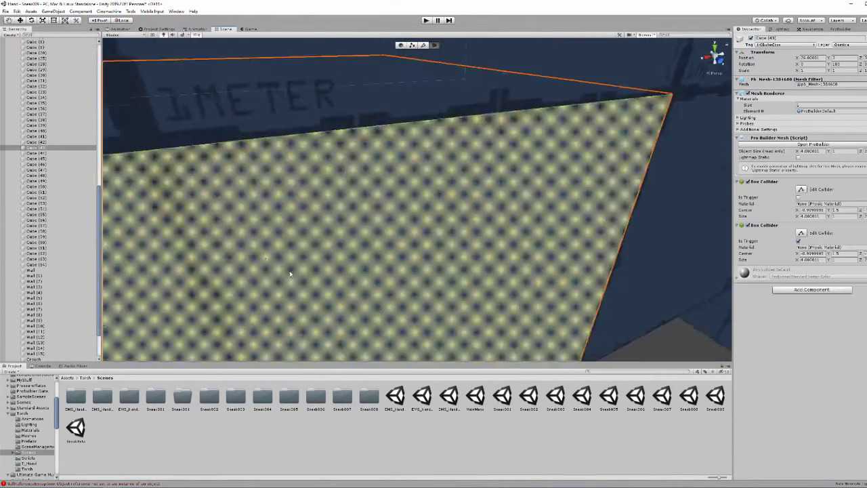
pyautogui.click(446, 280)
pyautogui.click(446, 279)
pyautogui.moveTo(446, 280); pyautogui.dragTo(401, 45, button='right')
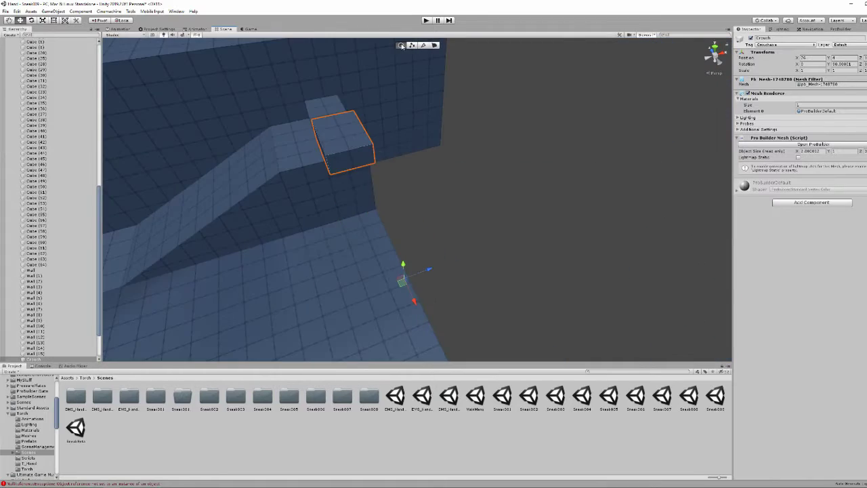
pyautogui.moveTo(311, 105); pyautogui.dragTo(861, 61, button='right')
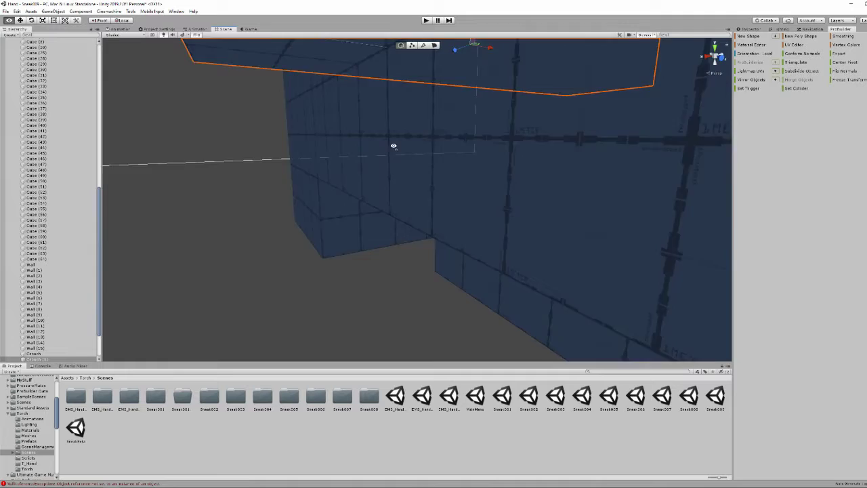
pyautogui.moveTo(541, 147)
pyautogui.mouseDown(button='right')
pyautogui.moveTo(377, 147)
pyautogui.moveTo(491, 239)
pyautogui.mouseUp(button='right')
pyautogui.press('w')
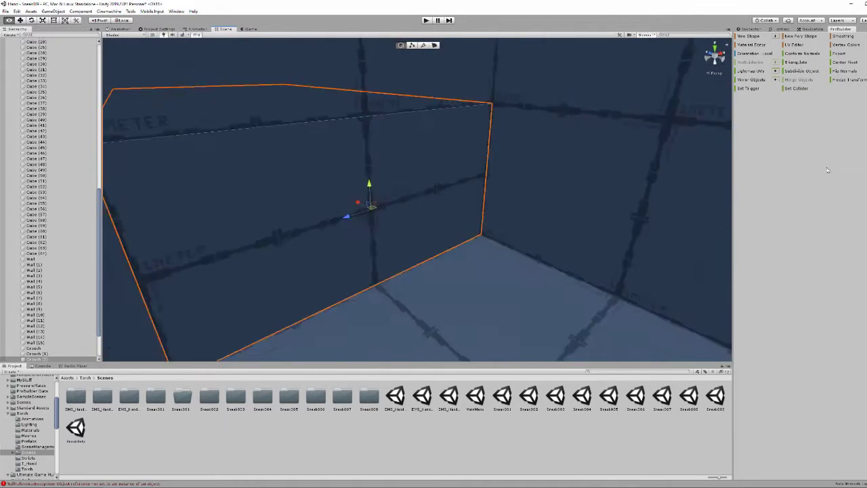
pyautogui.keyDown('shift'); pyautogui.click(491, 240); pyautogui.keyUp('shift')
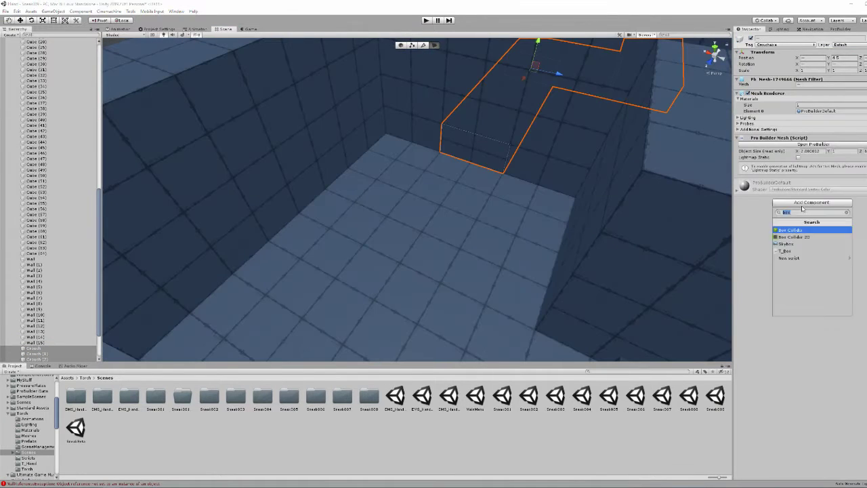
pyautogui.press('Return')
pyautogui.moveTo(515, 203); pyautogui.dragTo(502, 198, button='right')
pyautogui.click(407, 198)
pyautogui.press('f')
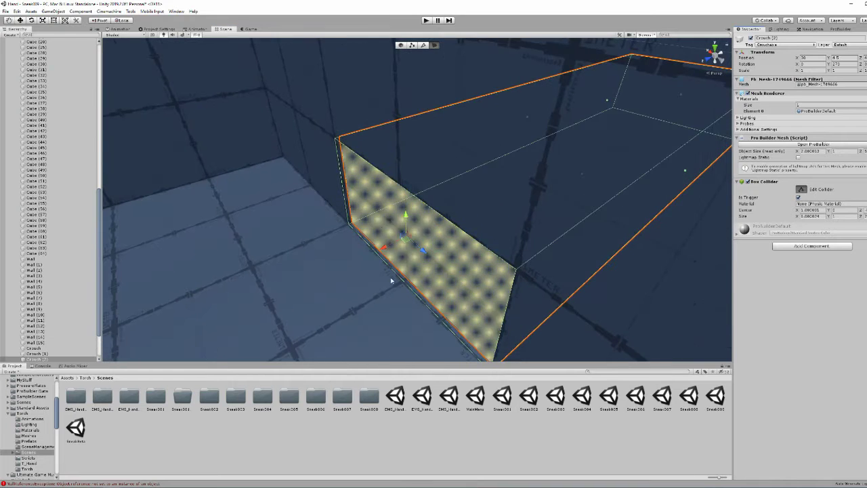
pyautogui.moveTo(407, 238); pyautogui.dragTo(236, 262, button='right')
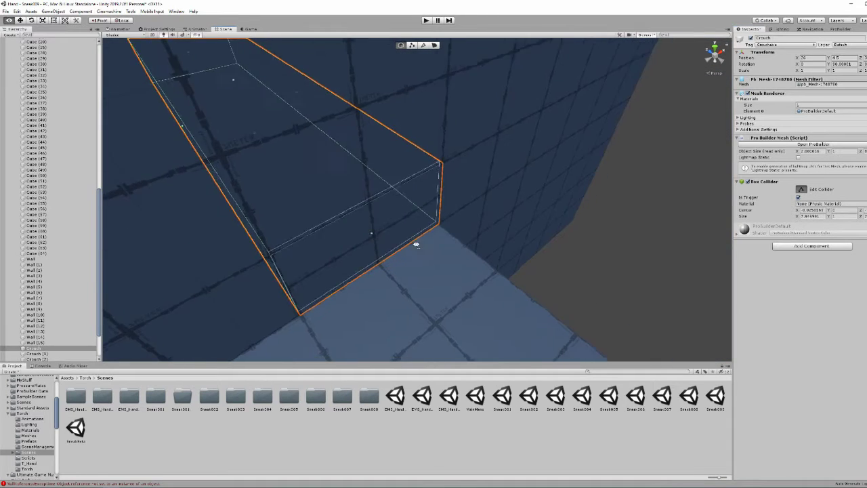
pyautogui.hotkey('ctrl', 'p')
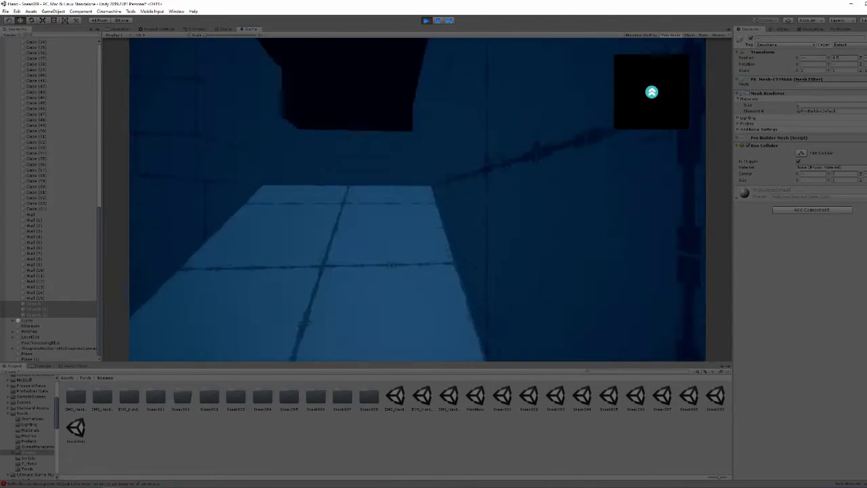
pyautogui.hotkey('ctrl', 'p')
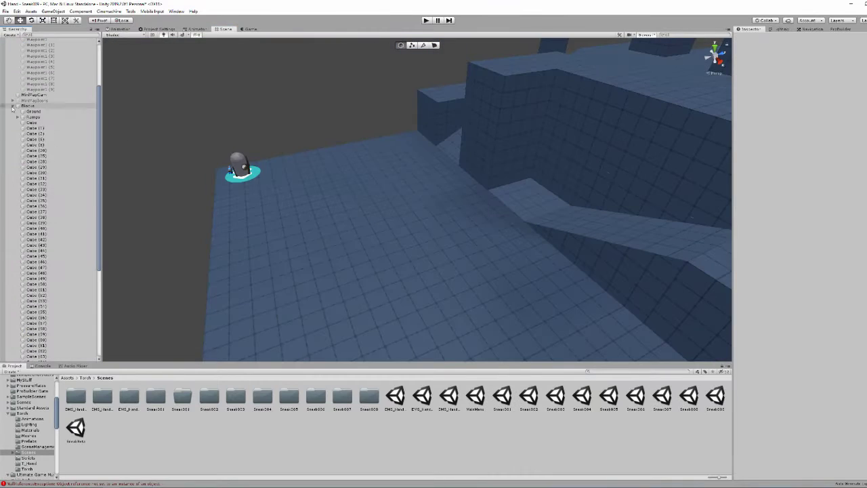
# Step: Collapse the Blocks group and expand Lights to select strip Plane (29)
pyautogui.click(12, 107)
pyautogui.doubleClick(27, 183)
pyautogui.click(13, 183)
pyautogui.click(35, 194)
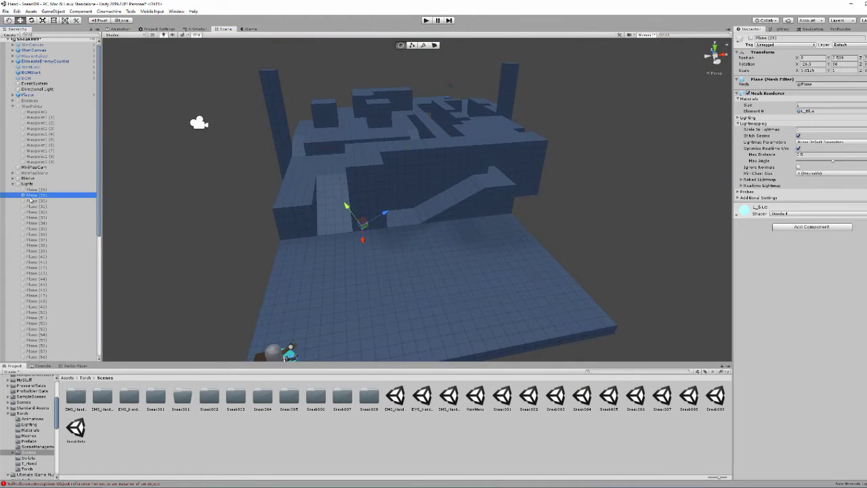
# Step: Select light strips at the wall bases while orbiting around the level
pyautogui.click(413, 232)
pyautogui.scroll(5, 335, 231)
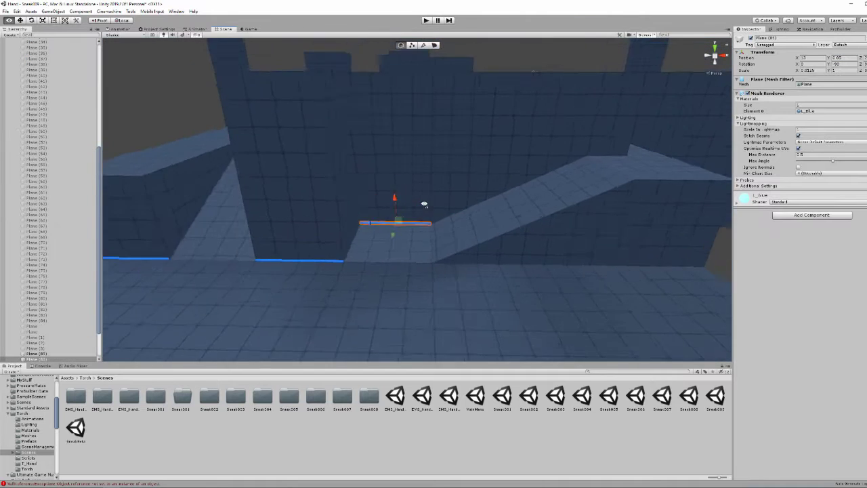
pyautogui.keyDown('alt'); pyautogui.moveTo(335, 230); pyautogui.dragTo(203, 264); pyautogui.keyUp('alt')
pyautogui.keyDown('ctrl'); pyautogui.click(244, 217); pyautogui.keyUp('ctrl')
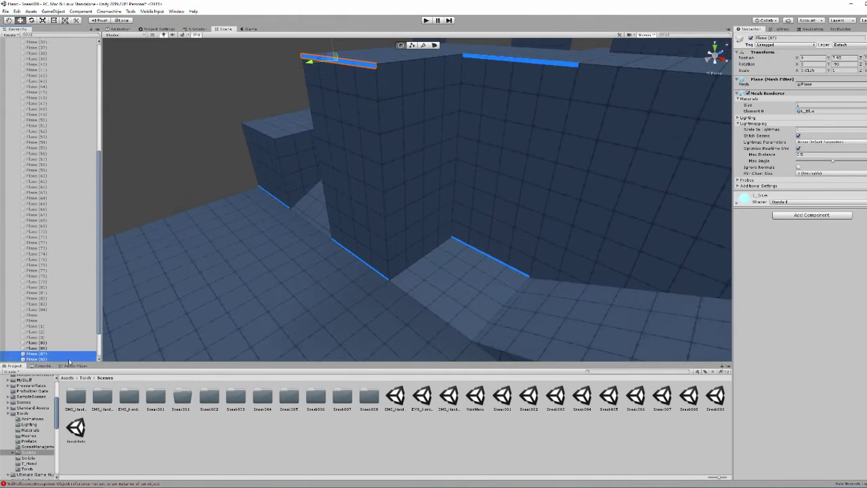
pyautogui.moveTo(378, 150)
pyautogui.keyDown('alt'); pyautogui.mouseDown()
pyautogui.moveTo(532, 237)
pyautogui.moveTo(450, 228)
pyautogui.mouseUp(); pyautogui.keyUp('alt')
pyautogui.scroll(3, 414, 325)
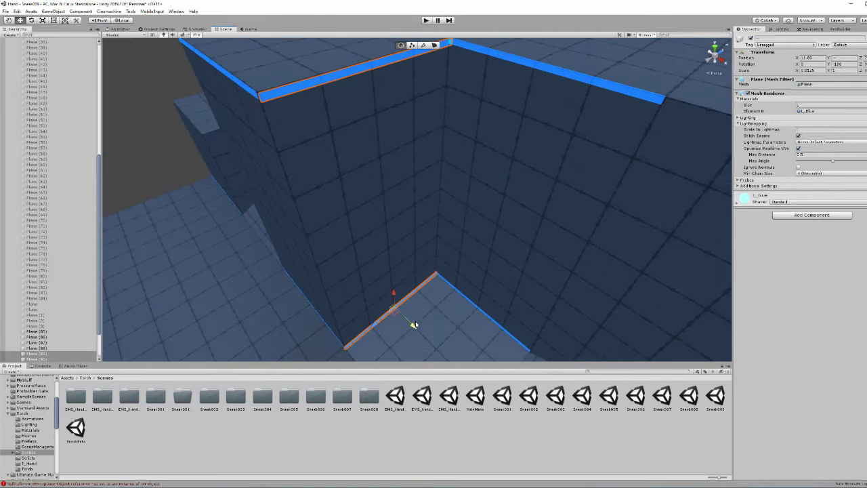
pyautogui.keyDown('alt'); pyautogui.moveTo(414, 325); pyautogui.dragTo(502, 183); pyautogui.keyUp('alt')
# Step: Select and frame strips Plane (88) and Plane (87) near the ramp
pyautogui.click(503, 183)
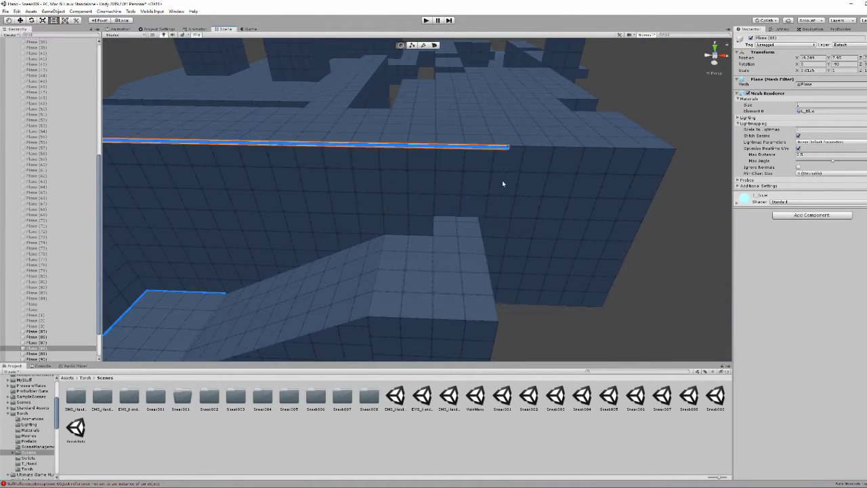
pyautogui.moveTo(233, 169)
pyautogui.keyDown('alt'); pyautogui.mouseDown()
pyautogui.moveTo(465, 176)
pyautogui.moveTo(410, 222)
pyautogui.mouseUp(); pyautogui.keyUp('alt')
pyautogui.press('f')
pyautogui.keyDown('alt'); pyautogui.moveTo(341, 151); pyautogui.dragTo(415, 196); pyautogui.keyUp('alt')
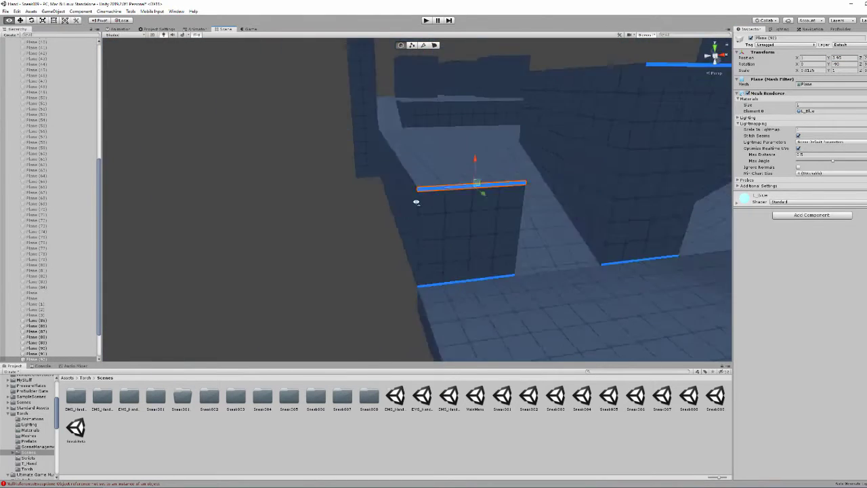
pyautogui.click(473, 219)
pyautogui.keyDown('alt'); pyautogui.moveTo(472, 219); pyautogui.dragTo(534, 141); pyautogui.keyUp('alt')
pyautogui.moveTo(446, 156)
pyautogui.keyDown('alt'); pyautogui.mouseDown()
pyautogui.moveTo(384, 152)
pyautogui.moveTo(498, 156)
pyautogui.moveTo(441, 189)
pyautogui.moveTo(522, 206)
pyautogui.mouseUp(); pyautogui.keyUp('alt')
# Step: Duplicate strip Plane (87) and turn the copy 90 degrees onto the next edge
pyautogui.hotkey('ctrl', 'd')
pyautogui.press('e')
pyautogui.press('w')
pyautogui.moveTo(466, 168)
pyautogui.keyDown('alt'); pyautogui.mouseDown()
pyautogui.moveTo(293, 141)
pyautogui.moveTo(410, 274)
pyautogui.moveTo(440, 202)
pyautogui.moveTo(458, 215)
pyautogui.moveTo(236, 222)
pyautogui.moveTo(454, 194)
pyautogui.moveTo(370, 78)
pyautogui.moveTo(290, 174)
pyautogui.moveTo(462, 201)
pyautogui.mouseUp(); pyautogui.keyUp('alt')
pyautogui.press('e')
pyautogui.press('w')
# Step: Make three more strip copies for further wall edges
pyautogui.hotkey('ctrl', 'd')
pyautogui.hotkey('ctrl', 'd')
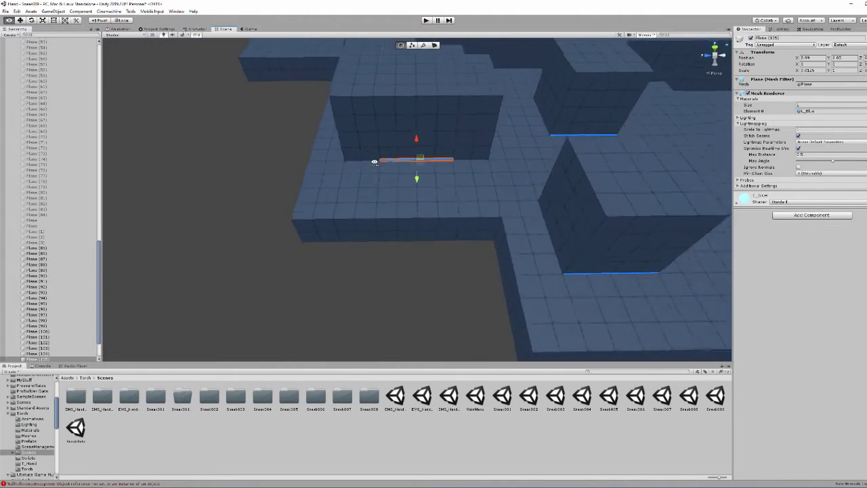
pyautogui.hotkey('ctrl', 'd')
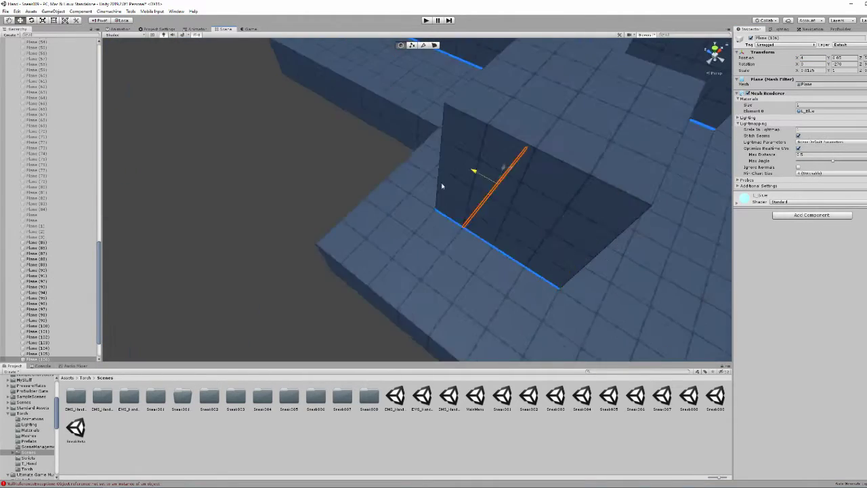
pyautogui.moveTo(462, 201)
pyautogui.keyDown('alt'); pyautogui.mouseDown()
pyautogui.moveTo(541, 209)
pyautogui.moveTo(381, 234)
pyautogui.moveTo(290, 124)
pyautogui.mouseUp(); pyautogui.keyUp('alt')
pyautogui.hotkey('ctrl', 'd')
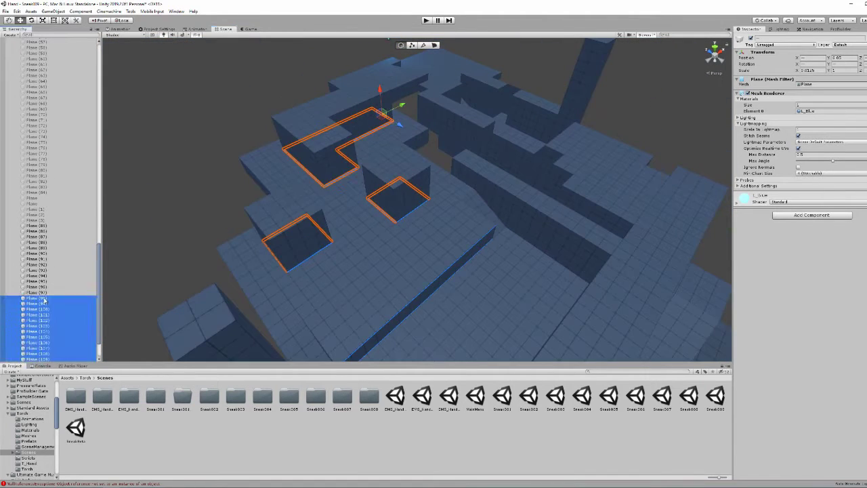
# Step: Duplicate strip Plane (124) and move the copy to a new X position
pyautogui.click(344, 235)
pyautogui.press('f')
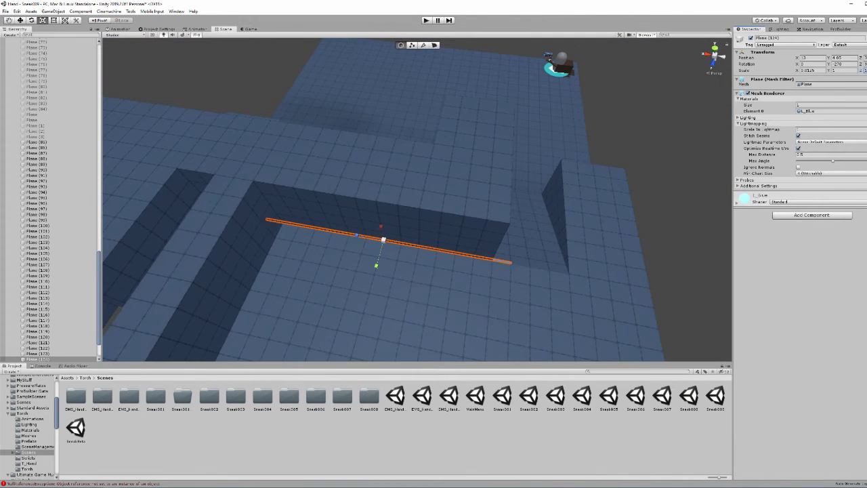
pyautogui.hotkey('ctrl', 'd')
pyautogui.moveTo(379, 262)
pyautogui.keyDown('alt'); pyautogui.mouseDown()
pyautogui.moveTo(357, 155)
pyautogui.moveTo(546, 207)
pyautogui.mouseUp(); pyautogui.keyUp('alt')
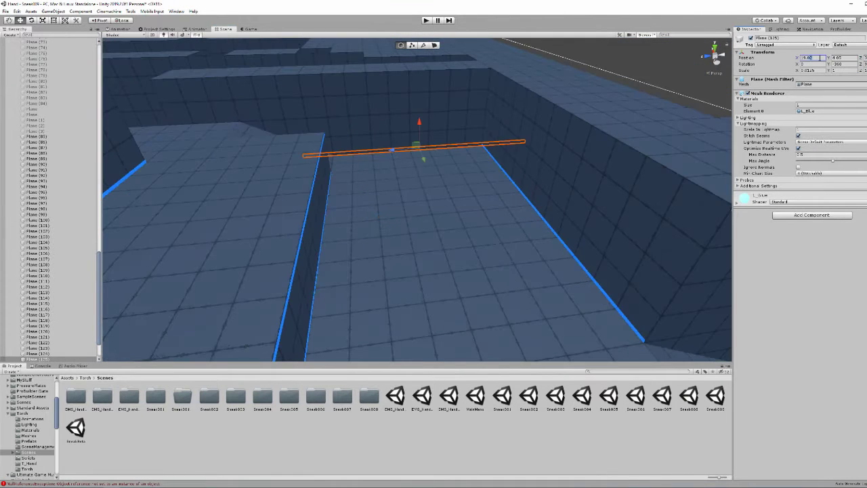
pyautogui.press('Return')
pyautogui.press('f')
pyautogui.moveTo(572, 285)
pyautogui.keyDown('alt'); pyautogui.mouseDown()
pyautogui.moveTo(439, 233)
pyautogui.moveTo(492, 187)
pyautogui.moveTo(414, 130)
pyautogui.mouseUp(); pyautogui.keyUp('alt')
# Step: Select strips Plane (127) and then Plane (97) from an overview of the maze
pyautogui.click(414, 130)
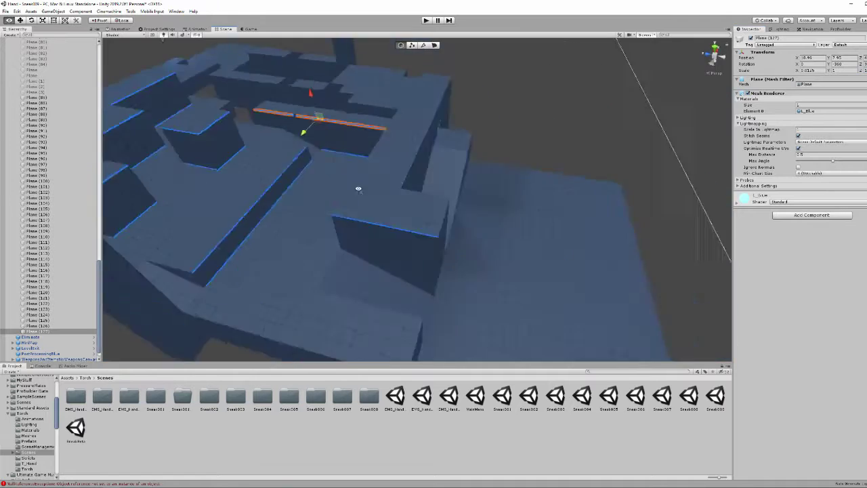
pyautogui.moveTo(358, 188)
pyautogui.keyDown('alt'); pyautogui.mouseDown()
pyautogui.moveTo(368, 225)
pyautogui.moveTo(462, 224)
pyautogui.mouseUp(); pyautogui.keyUp('alt')
pyautogui.click(461, 224)
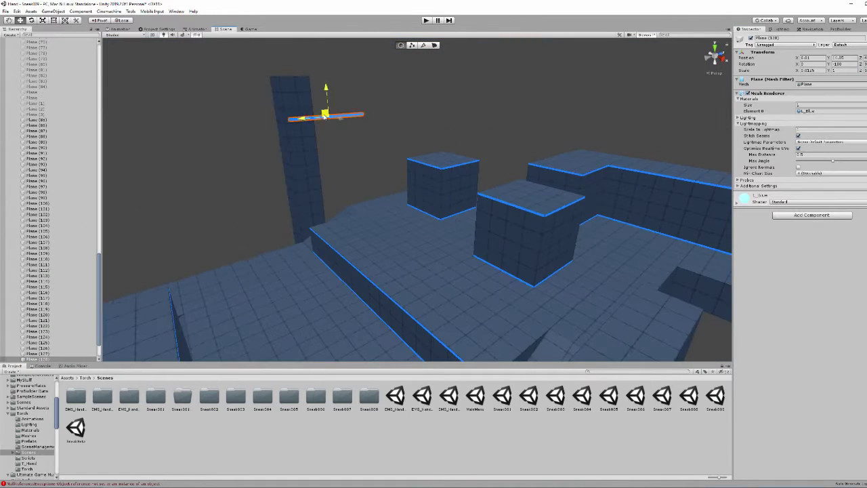
# Step: Duplicate the pillar's top strip and rotate the copy onto the next top edge
pyautogui.press('f')
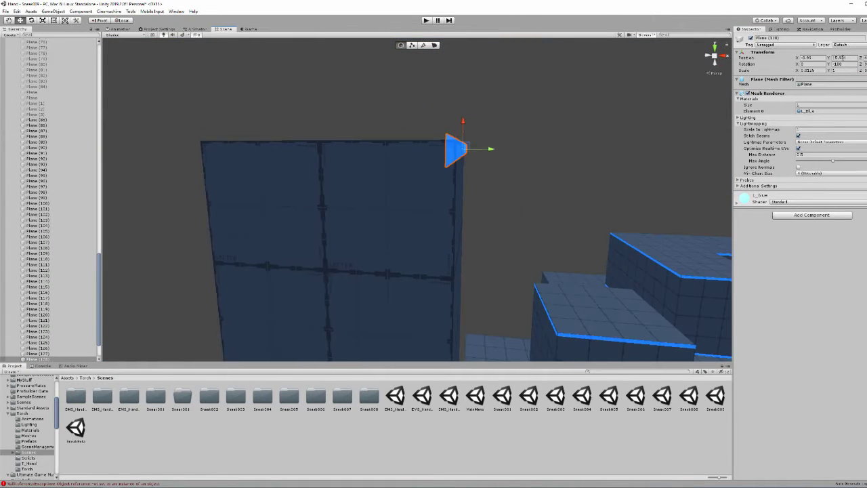
pyautogui.press('r')
pyautogui.press('f')
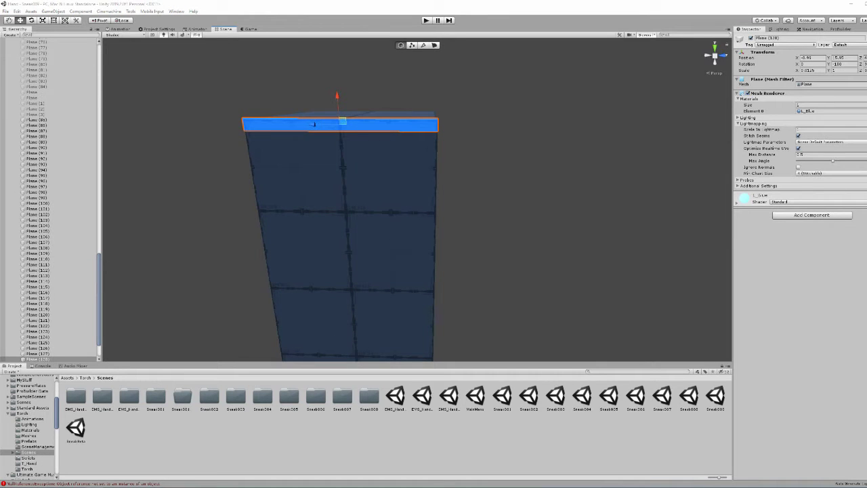
pyautogui.hotkey('ctrl', 'd')
pyautogui.moveTo(314, 124)
pyautogui.keyDown('alt'); pyautogui.mouseDown()
pyautogui.moveTo(452, 273)
pyautogui.moveTo(444, 205)
pyautogui.moveTo(347, 186)
pyautogui.mouseUp(); pyautogui.keyUp('alt')
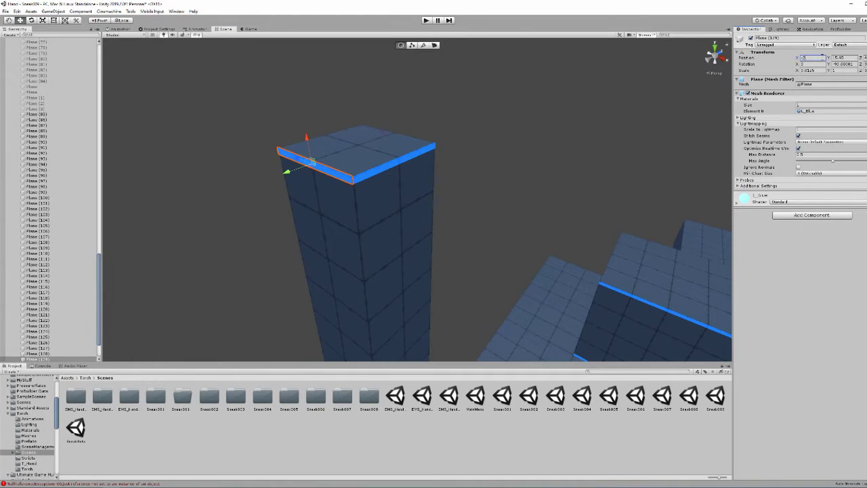
# Step: Add strip copies for the pillar's opposite edge and the raised platform's edge
pyautogui.hotkey('ctrl', 'd')
pyautogui.keyDown('alt'); pyautogui.moveTo(312, 163); pyautogui.dragTo(384, 124); pyautogui.keyUp('alt')
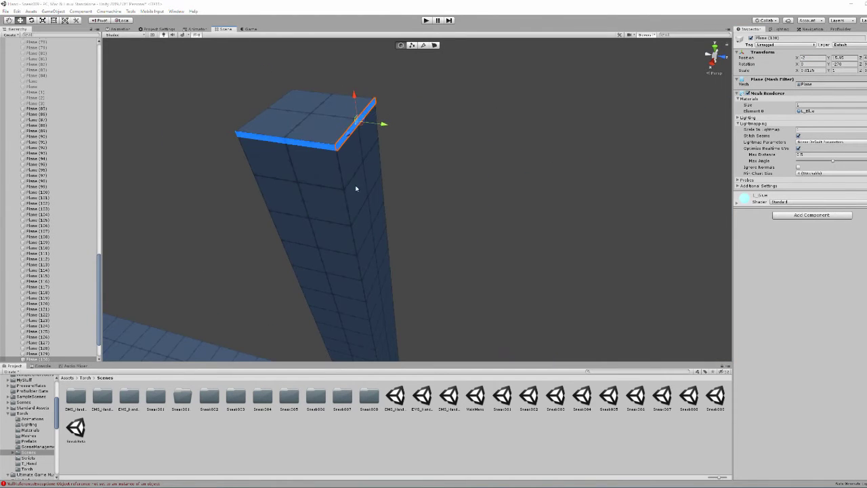
pyautogui.hotkey('ctrl', 'd')
pyautogui.moveTo(468, 257)
pyautogui.keyDown('alt'); pyautogui.mouseDown()
pyautogui.moveTo(486, 288)
pyautogui.moveTo(459, 271)
pyautogui.mouseUp(); pyautogui.keyUp('alt')
pyautogui.scroll(3, 459, 271)
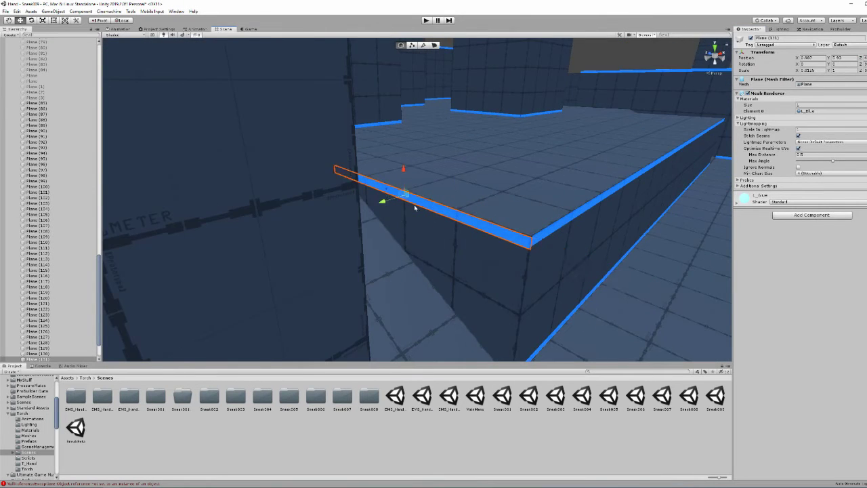
pyautogui.keyDown('alt'); pyautogui.moveTo(416, 208); pyautogui.dragTo(396, 210); pyautogui.keyUp('alt')
# Step: Check the glow along the platform edge, then reselect Plane (131) and Cube (56)
pyautogui.click(450, 226)
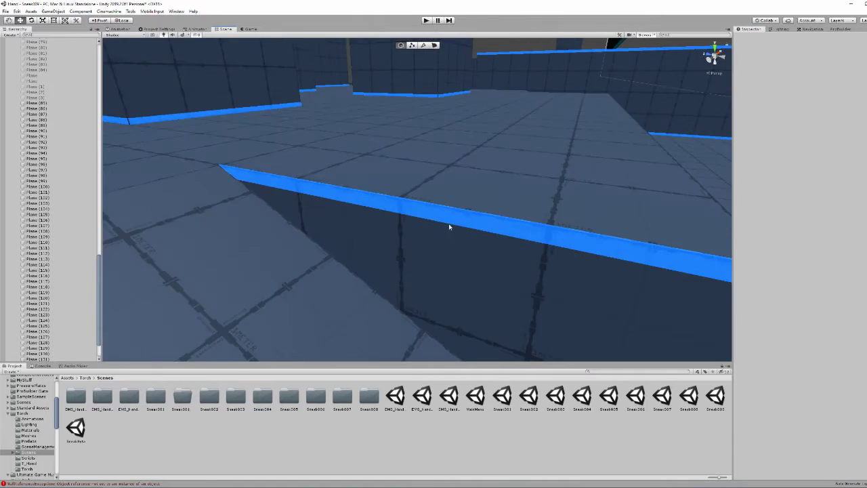
pyautogui.moveTo(450, 226)
pyautogui.mouseDown(button='right')
pyautogui.moveTo(240, 303)
pyautogui.moveTo(333, 269)
pyautogui.mouseUp(button='right')
pyautogui.click(428, 216)
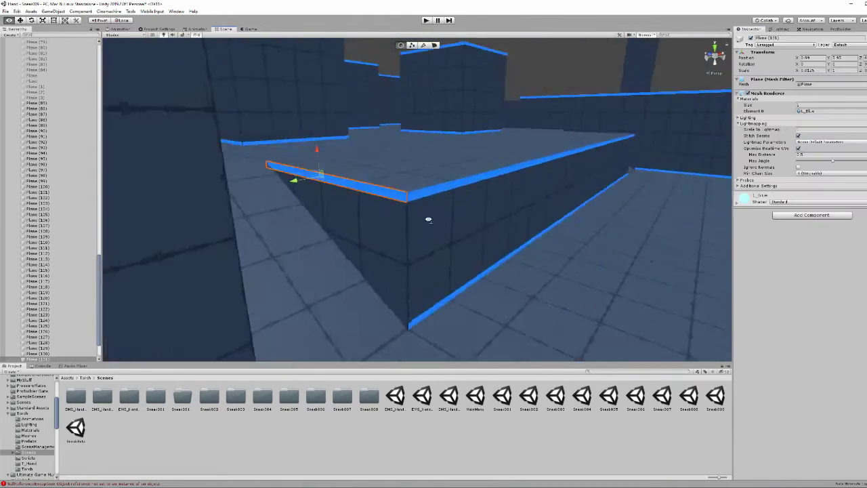
pyautogui.moveTo(428, 217)
pyautogui.mouseDown(button='right')
pyautogui.moveTo(488, 234)
pyautogui.moveTo(413, 241)
pyautogui.mouseUp(button='right')
pyautogui.click(412, 242)
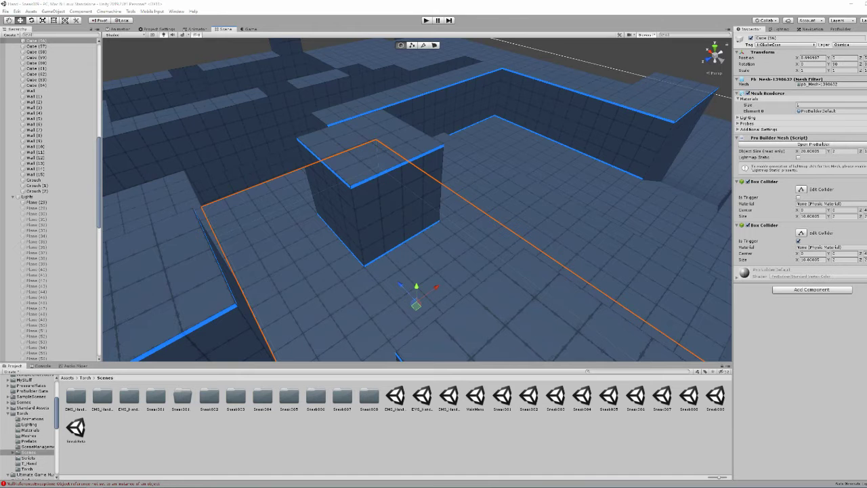
# Step: Select and frame strips Plane (132) and Plane (137) on the walls
pyautogui.moveTo(277, 157)
pyautogui.mouseDown(button='right')
pyautogui.moveTo(421, 227)
pyautogui.moveTo(277, 209)
pyautogui.mouseUp(button='right')
pyautogui.click(421, 227)
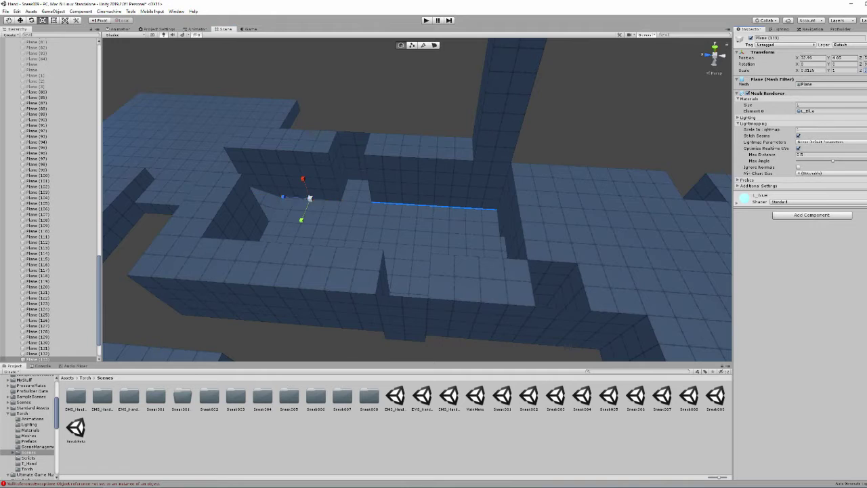
pyautogui.press('f')
pyautogui.moveTo(683, 136); pyautogui.dragTo(179, 280, button='right')
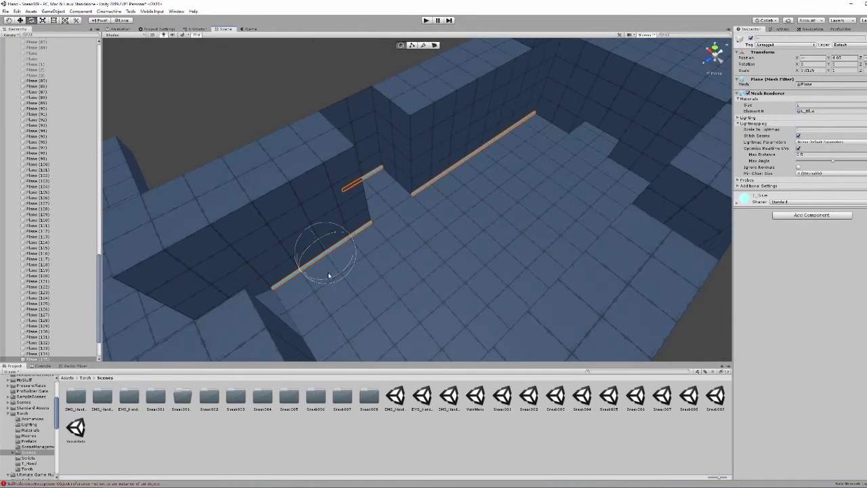
pyautogui.moveTo(329, 275); pyautogui.dragTo(377, 218, button='right')
pyautogui.click(287, 170)
pyautogui.press('w')
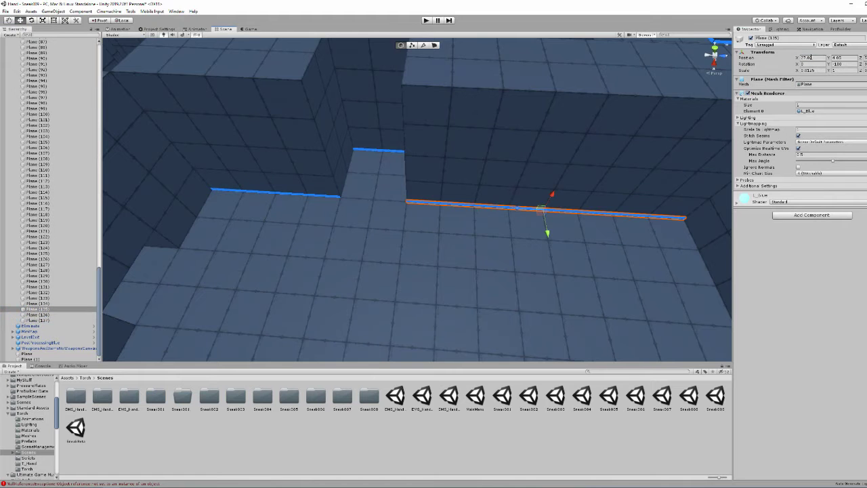
# Step: Select and frame further edge strips around the gap in the corridor wall
pyautogui.moveTo(421, 203); pyautogui.dragTo(380, 170, button='right')
pyautogui.click(406, 144)
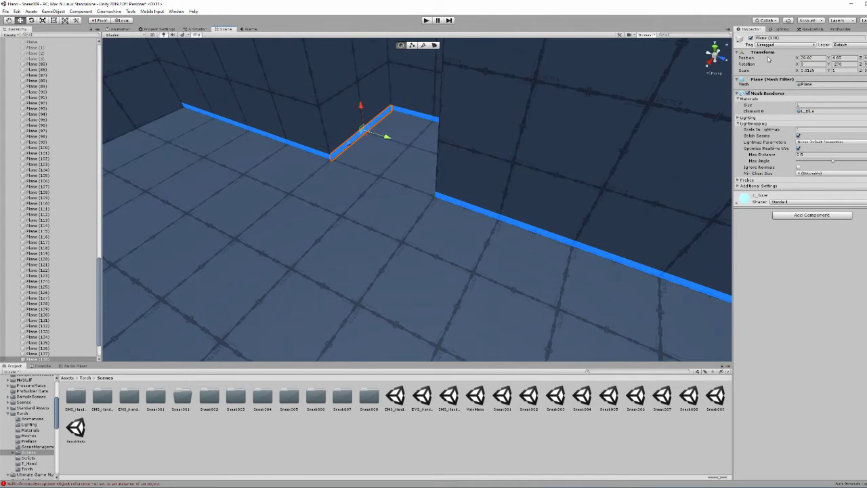
pyautogui.moveTo(194, 185); pyautogui.dragTo(651, 133, button='right')
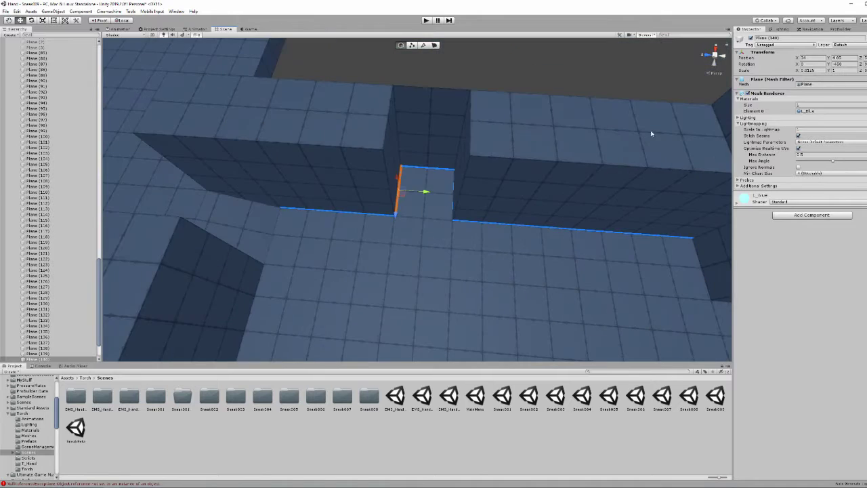
pyautogui.moveTo(433, 197); pyautogui.dragTo(357, 190, button='right')
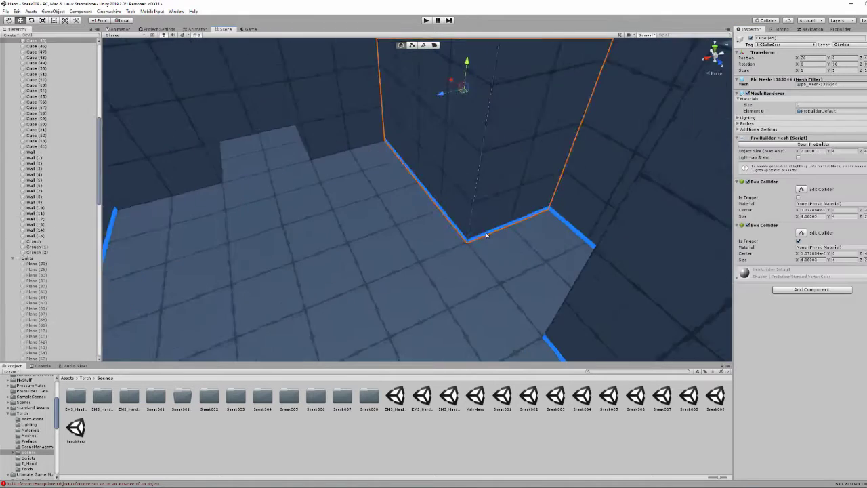
pyautogui.click(357, 189)
pyautogui.doubleClick(40, 307)
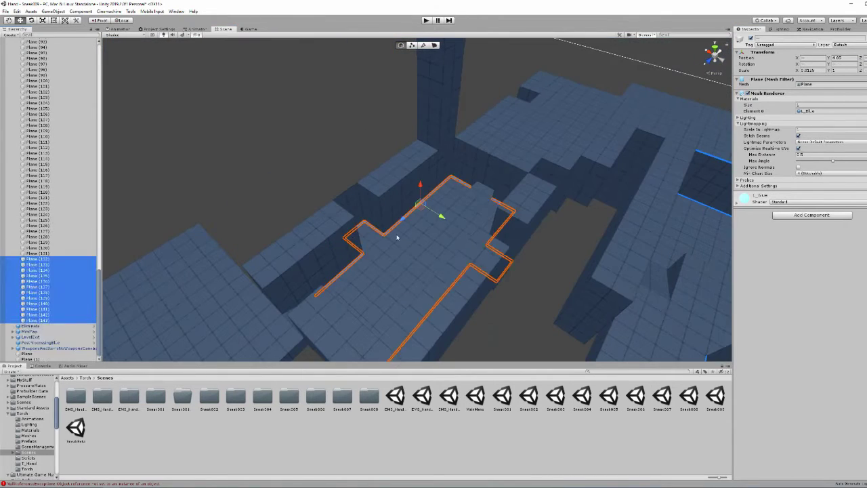
pyautogui.click(520, 182)
pyautogui.press('f')
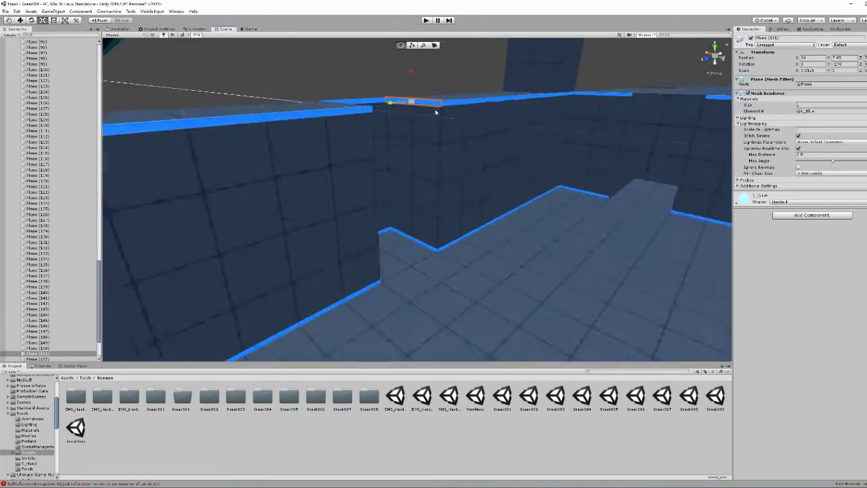
# Step: Frame the wall-corner strip and several neighbouring edge strips
pyautogui.moveTo(503, 114); pyautogui.dragTo(348, 190, button='right')
pyautogui.click(348, 189)
pyautogui.press('f')
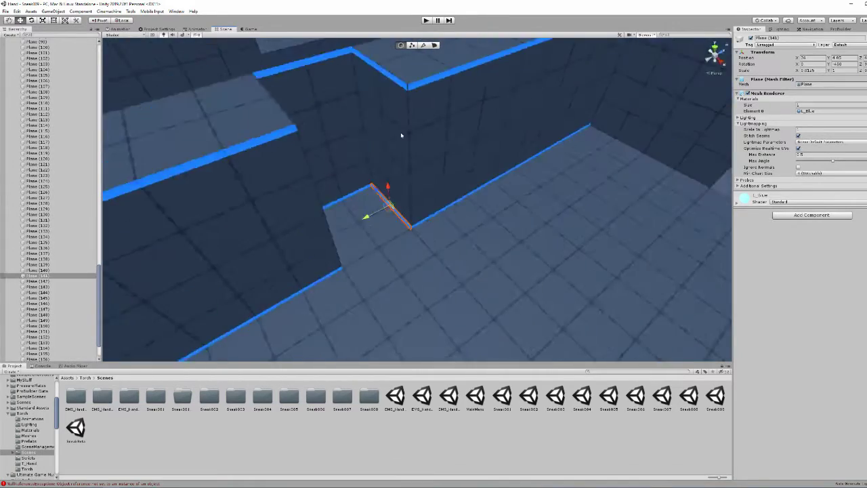
pyautogui.keyDown('shift'); pyautogui.click(401, 135); pyautogui.keyUp('shift')
pyautogui.press('f')
pyautogui.moveTo(434, 176); pyautogui.dragTo(476, 126, button='right')
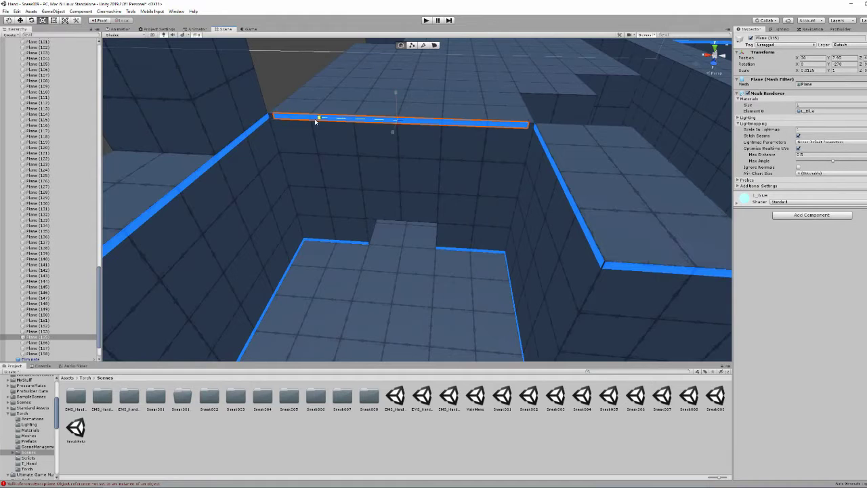
# Step: Shorten the strip spanning the wall opening with the Scale tool
pyautogui.click(494, 199)
pyautogui.press('f')
pyautogui.press('r')
pyautogui.moveTo(369, 185); pyautogui.dragTo(390, 191)
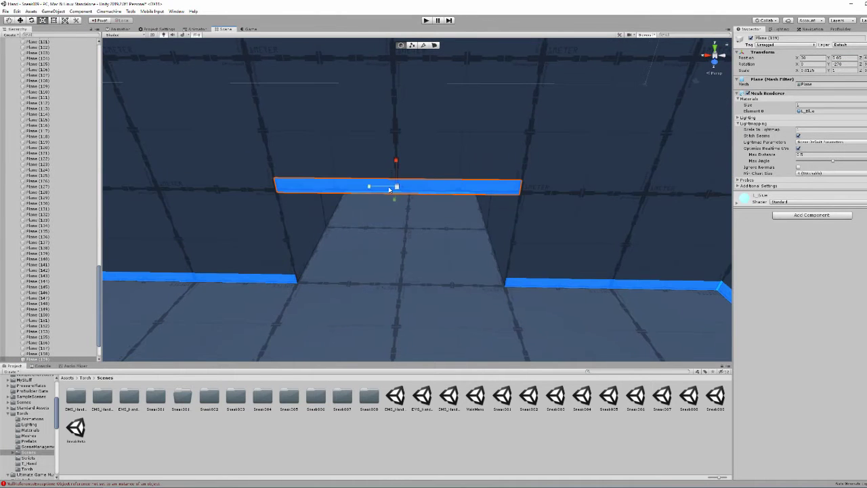
pyautogui.moveTo(291, 153)
pyautogui.mouseDown(button='right')
pyautogui.moveTo(413, 178)
pyautogui.moveTo(407, 192)
pyautogui.mouseUp(button='right')
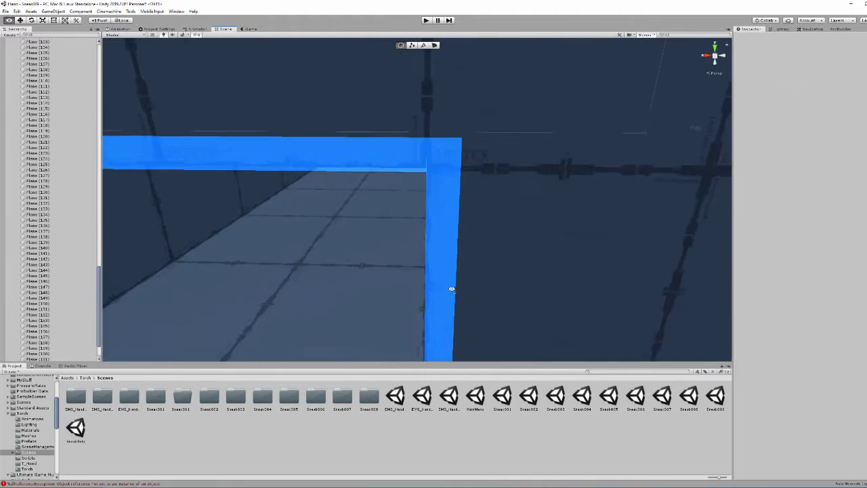
# Step: Frame and inspect the next two edge strips along the corridor walls
pyautogui.click(291, 300)
pyautogui.press('f')
pyautogui.keyDown('alt'); pyautogui.moveTo(400, 221); pyautogui.dragTo(332, 229); pyautogui.keyUp('alt')
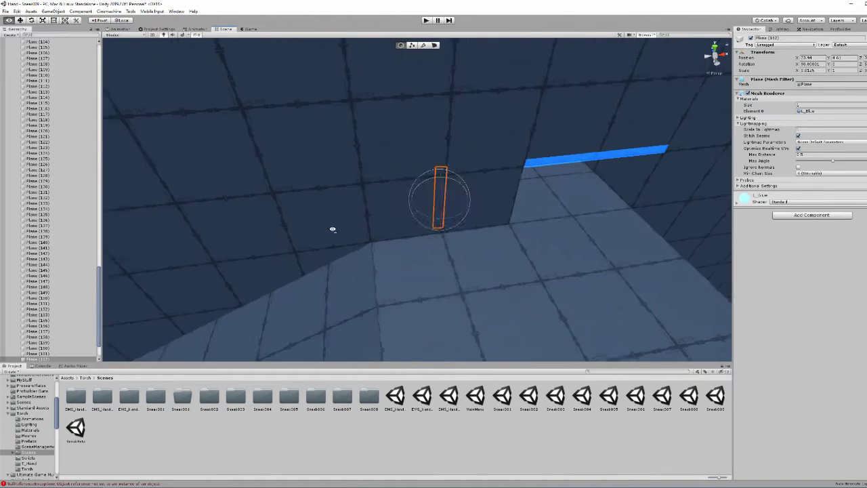
pyautogui.click(521, 160)
pyautogui.press('f')
pyautogui.keyDown('alt'); pyautogui.moveTo(533, 216); pyautogui.dragTo(510, 204); pyautogui.keyUp('alt')
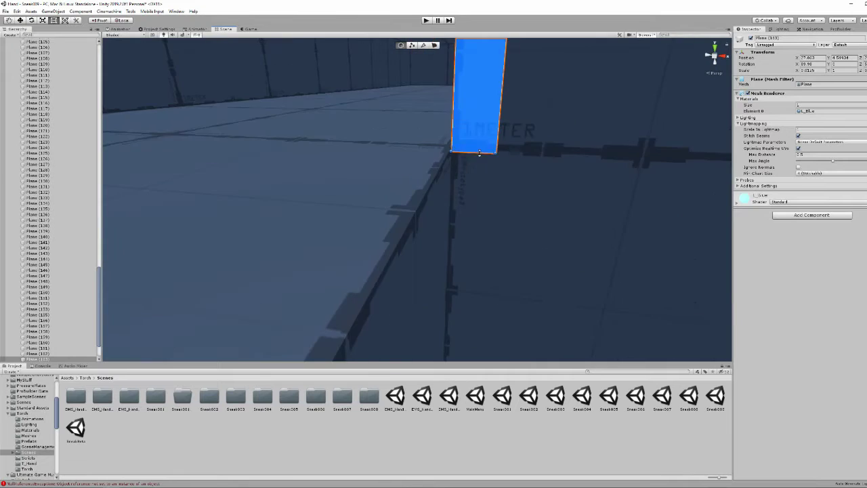
pyautogui.keyDown('alt'); pyautogui.moveTo(479, 154); pyautogui.dragTo(329, 212); pyautogui.keyUp('alt')
# Step: Frame and inspect the strips running along the wall tops
pyautogui.click(639, 219)
pyautogui.moveTo(639, 223)
pyautogui.keyDown('alt'); pyautogui.mouseDown()
pyautogui.moveTo(662, 242)
pyautogui.moveTo(458, 147)
pyautogui.mouseUp(); pyautogui.keyUp('alt')
pyautogui.press('f')
pyautogui.moveTo(605, 201)
pyautogui.keyDown('alt'); pyautogui.mouseDown()
pyautogui.moveTo(468, 242)
pyautogui.moveTo(444, 227)
pyautogui.mouseUp(); pyautogui.keyUp('alt')
pyautogui.click(576, 124)
pyautogui.press('f')
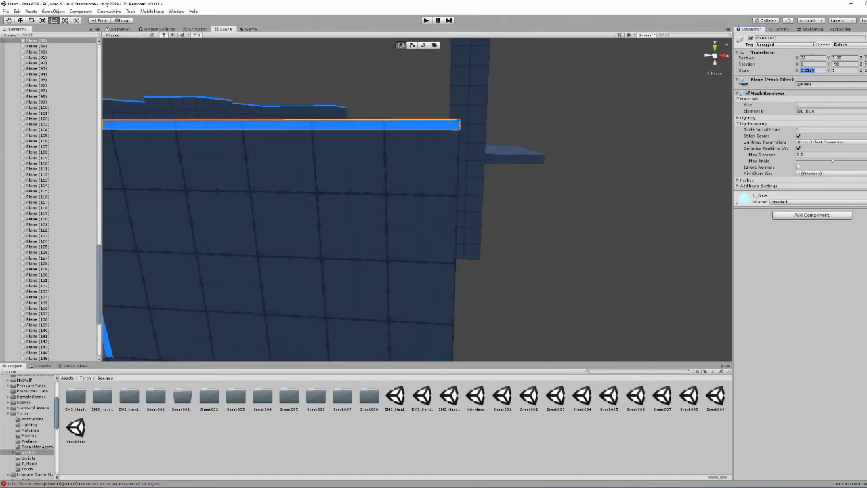
pyautogui.moveTo(576, 124)
pyautogui.keyDown('alt'); pyautogui.mouseDown()
pyautogui.moveTo(413, 219)
pyautogui.moveTo(540, 253)
pyautogui.moveTo(573, 225)
pyautogui.moveTo(562, 145)
pyautogui.moveTo(528, 153)
pyautogui.moveTo(408, 217)
pyautogui.moveTo(325, 194)
pyautogui.moveTo(376, 258)
pyautogui.mouseUp(); pyautogui.keyUp('alt')
# Step: Check the thin edge strips, ending on the one laid along the ramp
pyautogui.click(540, 254)
pyautogui.click(325, 197)
pyautogui.press('f')
pyautogui.moveTo(480, 213)
pyautogui.keyDown('alt'); pyautogui.mouseDown()
pyautogui.moveTo(380, 184)
pyautogui.moveTo(425, 286)
pyautogui.moveTo(443, 210)
pyautogui.moveTo(307, 243)
pyautogui.moveTo(443, 206)
pyautogui.moveTo(454, 218)
pyautogui.moveTo(365, 207)
pyautogui.moveTo(236, 250)
pyautogui.mouseUp(); pyautogui.keyUp('alt')
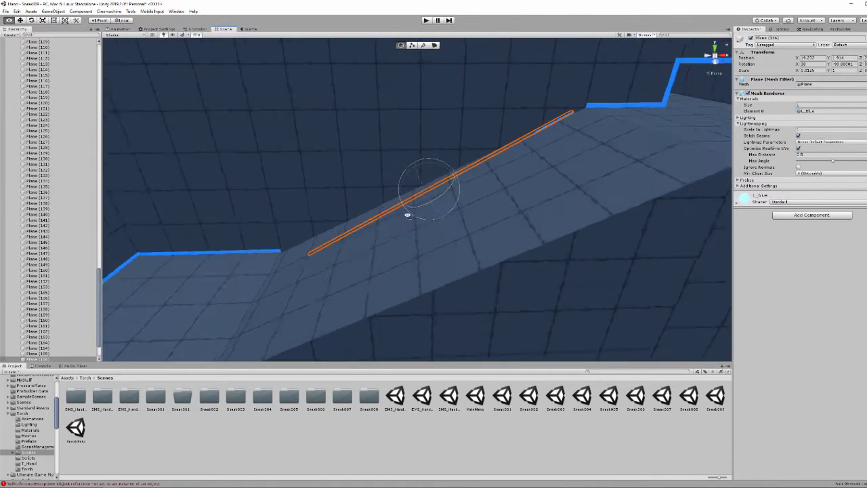
pyautogui.moveTo(407, 215)
pyautogui.keyDown('alt'); pyautogui.mouseDown()
pyautogui.moveTo(507, 244)
pyautogui.moveTo(381, 215)
pyautogui.mouseUp(); pyautogui.keyUp('alt')
# Step: Frame the strip rising along the ramp and check its slope from several sides
pyautogui.keyDown('alt'); pyautogui.moveTo(483, 225); pyautogui.dragTo(365, 159); pyautogui.keyUp('alt')
pyautogui.press('w')
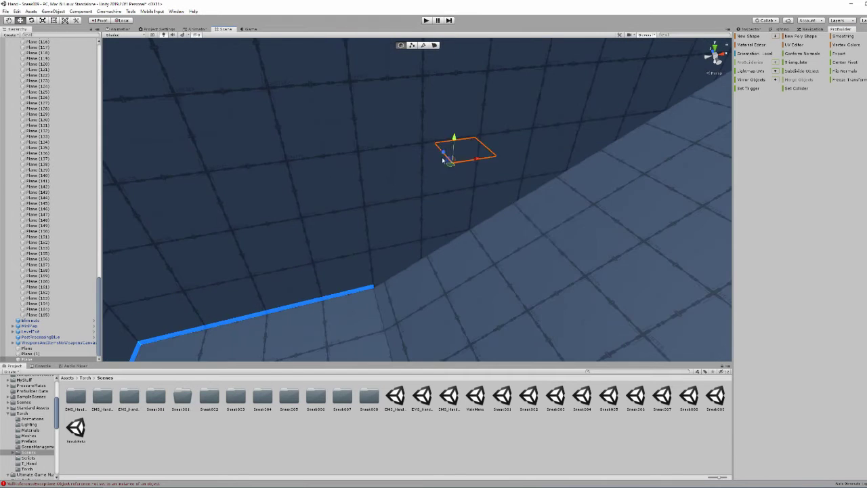
pyautogui.keyDown('alt'); pyautogui.moveTo(443, 160); pyautogui.dragTo(531, 311); pyautogui.keyUp('alt')
pyautogui.press('e')
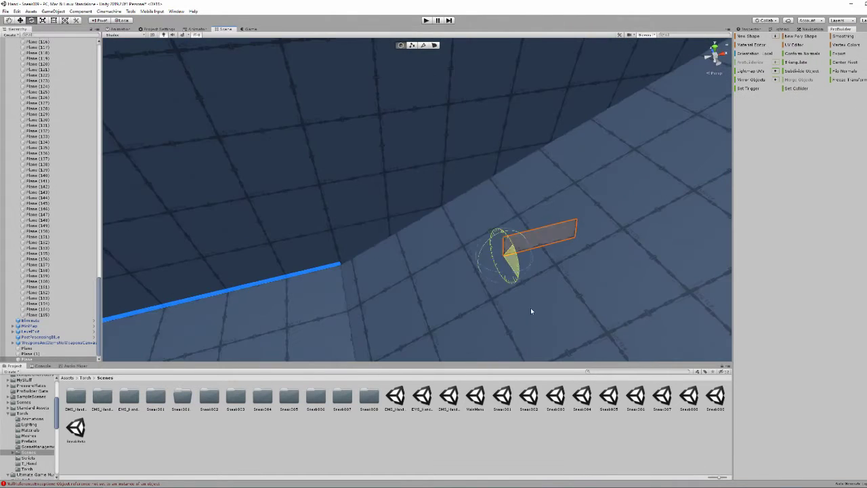
pyautogui.press('f')
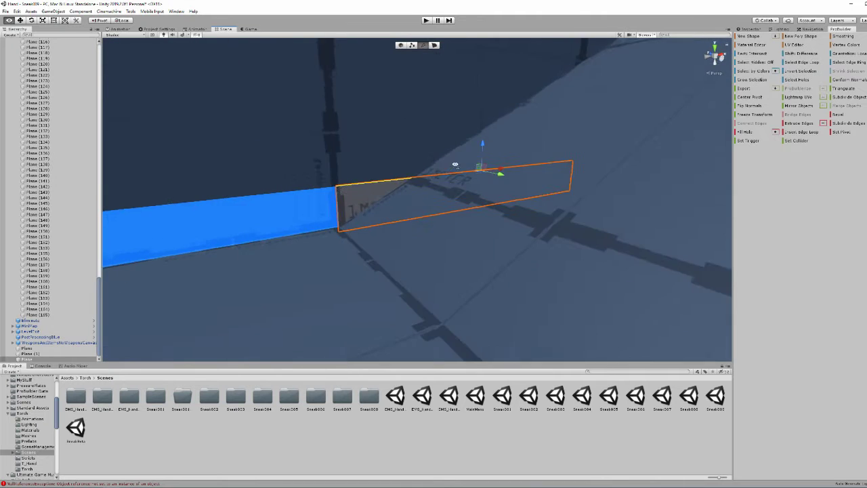
pyautogui.moveTo(456, 164)
pyautogui.keyDown('alt'); pyautogui.mouseDown()
pyautogui.moveTo(551, 81)
pyautogui.moveTo(389, 194)
pyautogui.moveTo(531, 155)
pyautogui.mouseUp(); pyautogui.keyUp('alt')
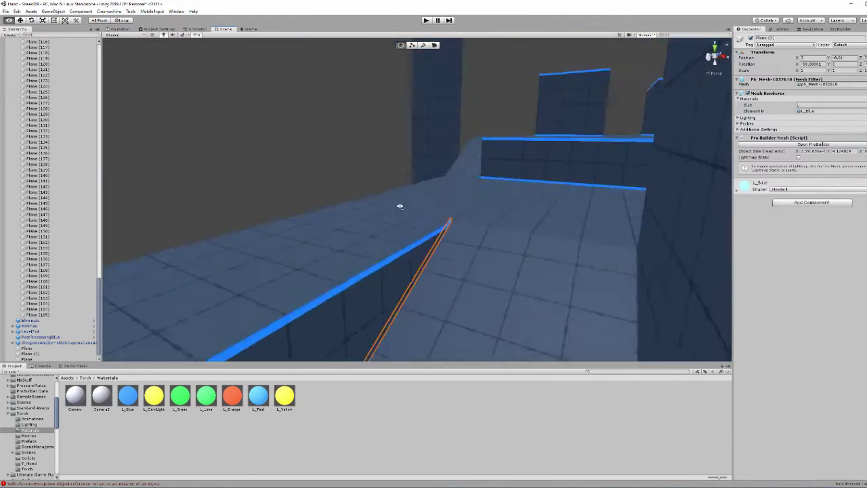
pyautogui.keyDown('alt'); pyautogui.moveTo(410, 236); pyautogui.dragTo(366, 202); pyautogui.keyUp('alt')
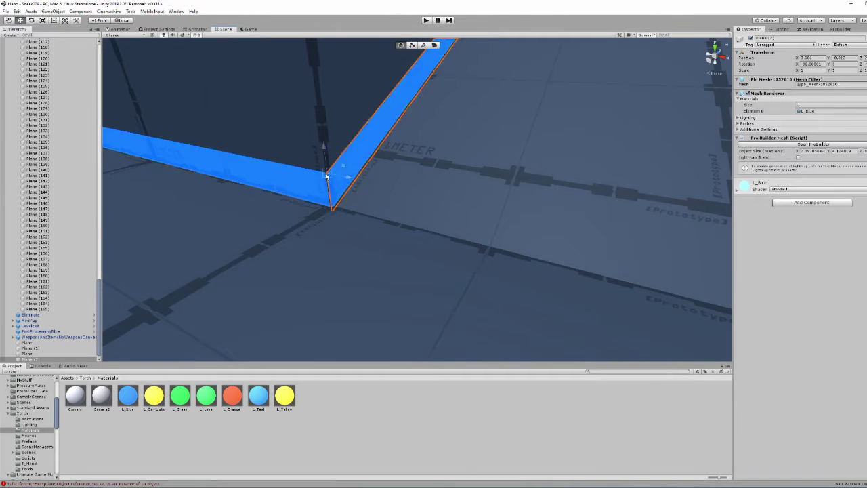
pyautogui.moveTo(326, 175)
pyautogui.keyDown('alt'); pyautogui.mouseDown()
pyautogui.moveTo(271, 261)
pyautogui.moveTo(382, 232)
pyautogui.moveTo(476, 103)
pyautogui.mouseUp(); pyautogui.keyUp('alt')
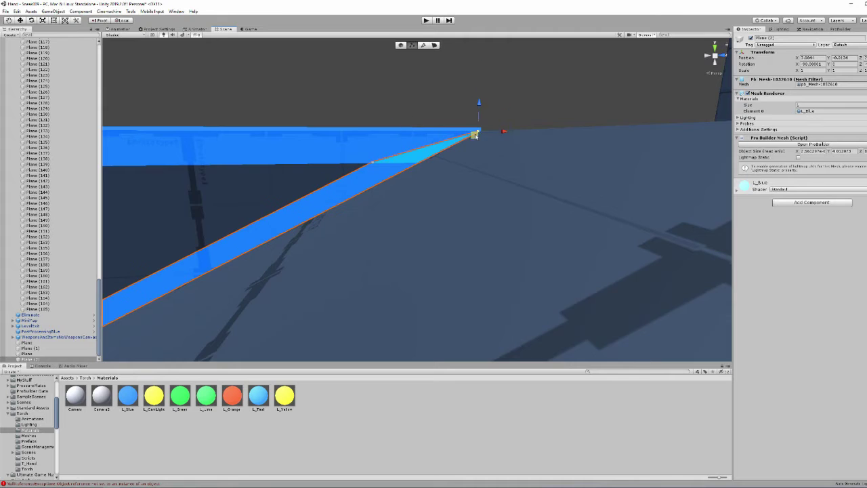
pyautogui.moveTo(476, 135)
pyautogui.keyDown('alt'); pyautogui.mouseDown()
pyautogui.moveTo(431, 172)
pyautogui.moveTo(517, 126)
pyautogui.mouseUp(); pyautogui.keyUp('alt')
pyautogui.moveTo(539, 93)
pyautogui.keyDown('alt'); pyautogui.mouseDown()
pyautogui.moveTo(401, 71)
pyautogui.moveTo(432, 174)
pyautogui.mouseUp(); pyautogui.keyUp('alt')
# Step: Select the two ramp strips and the nearby wall-edge strip in turn, checking each up close
pyautogui.click(352, 244)
pyautogui.keyDown('alt'); pyautogui.moveTo(352, 244); pyautogui.dragTo(328, 304); pyautogui.keyUp('alt')
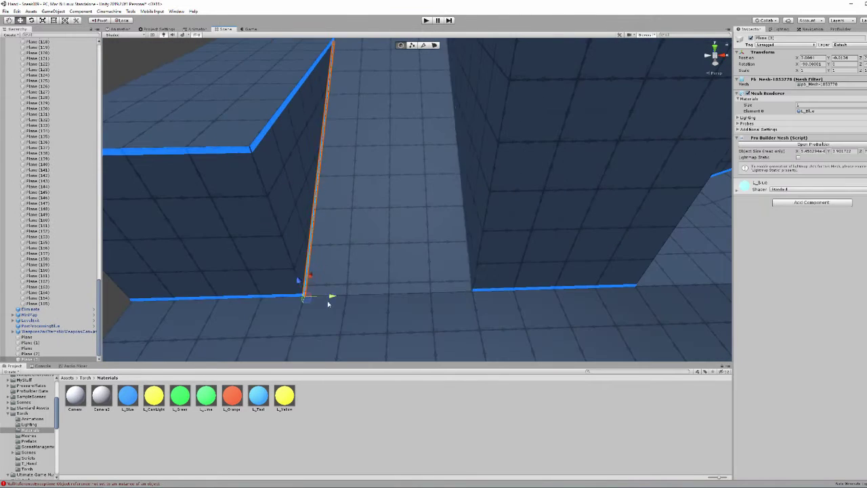
pyautogui.moveTo(461, 265)
pyautogui.keyDown('alt'); pyautogui.mouseDown()
pyautogui.moveTo(498, 257)
pyautogui.moveTo(475, 203)
pyautogui.mouseUp(); pyautogui.keyUp('alt')
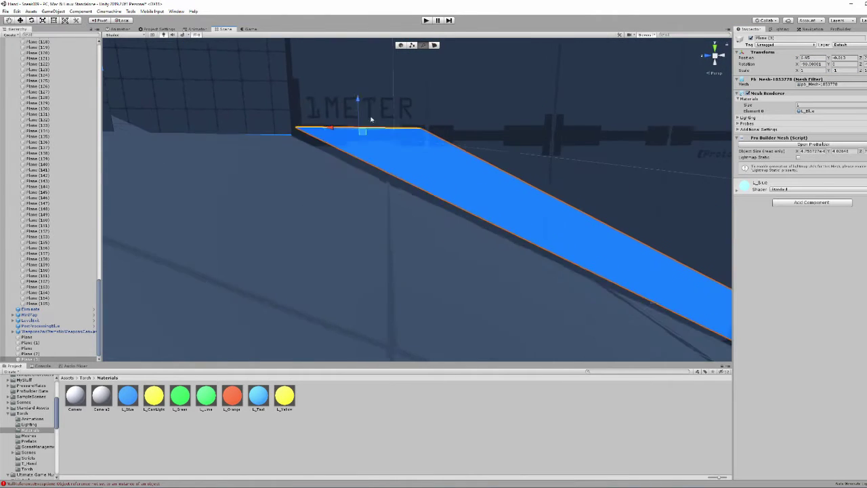
pyautogui.keyDown('alt'); pyautogui.moveTo(358, 140); pyautogui.dragTo(422, 155); pyautogui.keyUp('alt')
pyautogui.click(423, 155)
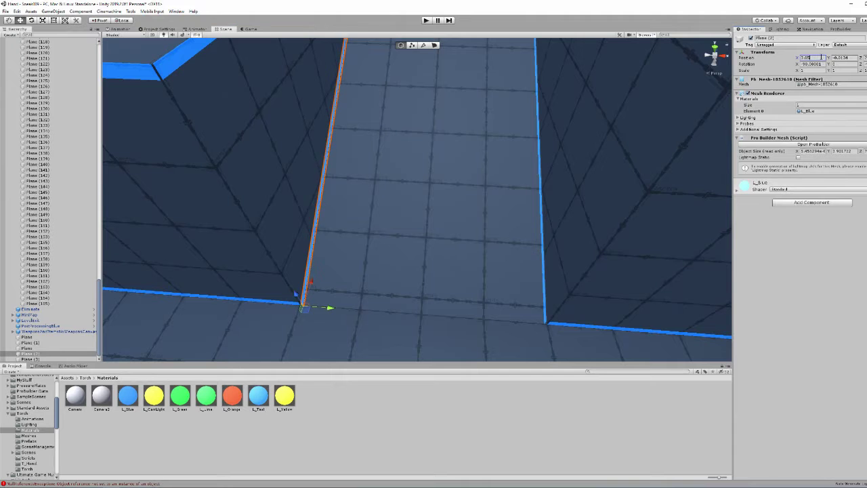
pyautogui.moveTo(293, 294)
pyautogui.keyDown('alt'); pyautogui.mouseDown()
pyautogui.moveTo(470, 193)
pyautogui.moveTo(418, 60)
pyautogui.mouseUp(); pyautogui.keyUp('alt')
pyautogui.click(403, 108)
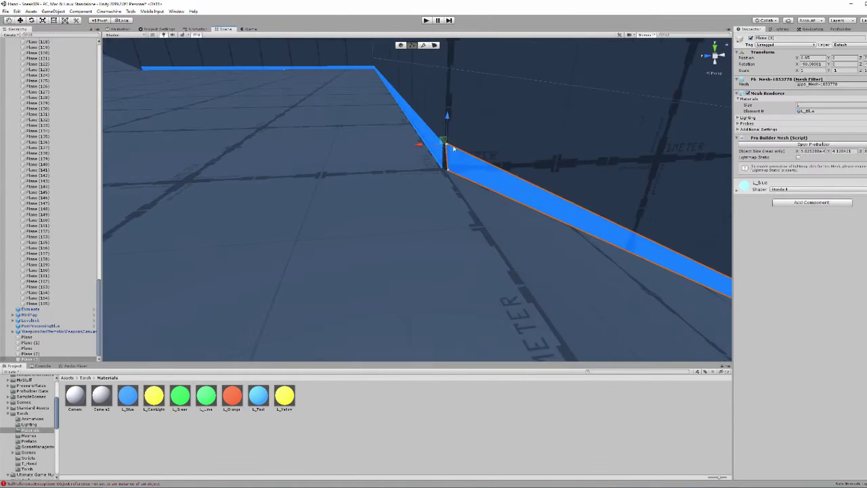
pyautogui.keyDown('alt'); pyautogui.moveTo(454, 148); pyautogui.dragTo(441, 61); pyautogui.keyUp('alt')
pyautogui.click(384, 208)
pyautogui.moveTo(384, 208)
pyautogui.keyDown('alt'); pyautogui.mouseDown()
pyautogui.moveTo(488, 194)
pyautogui.moveTo(431, 215)
pyautogui.moveTo(359, 269)
pyautogui.moveTo(413, 136)
pyautogui.moveTo(438, 36)
pyautogui.mouseUp(); pyautogui.keyUp('alt')
pyautogui.click(431, 215)
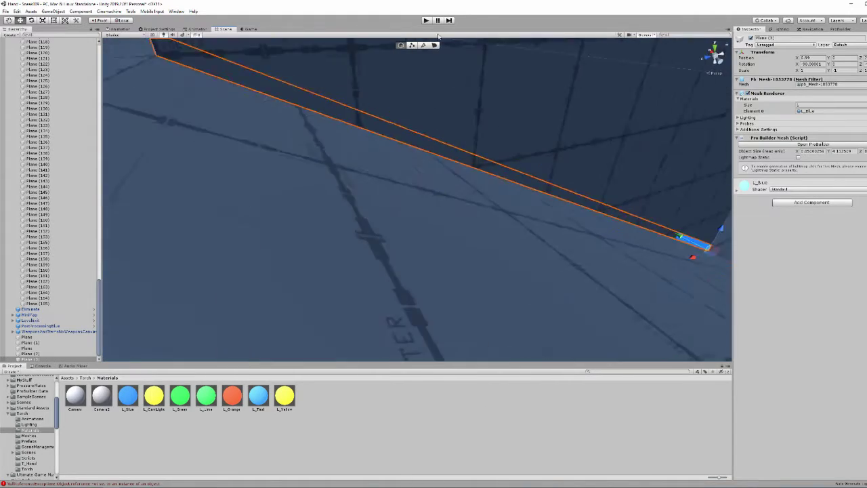
pyautogui.click(479, 189)
# Step: Check the remaining sloped strips at the ramp's foot and along the ramp
pyautogui.moveTo(478, 189)
pyautogui.keyDown('alt'); pyautogui.mouseDown()
pyautogui.moveTo(479, 222)
pyautogui.moveTo(434, 238)
pyautogui.moveTo(408, 290)
pyautogui.moveTo(346, 314)
pyautogui.mouseUp(); pyautogui.keyUp('alt')
pyautogui.click(479, 221)
pyautogui.click(314, 354)
pyautogui.keyDown('alt'); pyautogui.moveTo(314, 354); pyautogui.dragTo(273, 294); pyautogui.keyUp('alt')
pyautogui.click(490, 248)
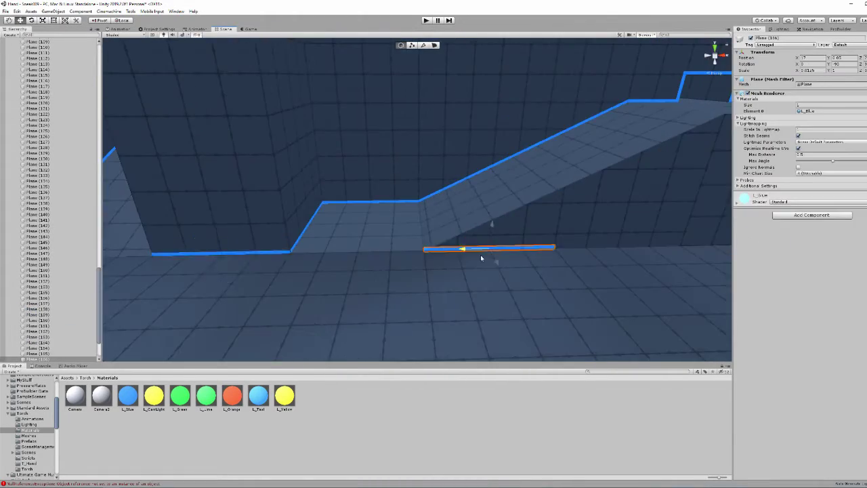
pyautogui.keyDown('alt'); pyautogui.moveTo(490, 248); pyautogui.dragTo(439, 181); pyautogui.keyUp('alt')
pyautogui.moveTo(459, 249)
pyautogui.keyDown('alt'); pyautogui.mouseDown()
pyautogui.moveTo(474, 262)
pyautogui.moveTo(412, 258)
pyautogui.moveTo(500, 213)
pyautogui.moveTo(326, 212)
pyautogui.moveTo(329, 202)
pyautogui.moveTo(368, 230)
pyautogui.moveTo(637, 294)
pyautogui.moveTo(427, 307)
pyautogui.moveTo(310, 228)
pyautogui.moveTo(521, 224)
pyautogui.moveTo(329, 233)
pyautogui.moveTo(475, 203)
pyautogui.moveTo(381, 242)
pyautogui.moveTo(438, 226)
pyautogui.mouseUp(); pyautogui.keyUp('alt')
pyautogui.click(368, 231)
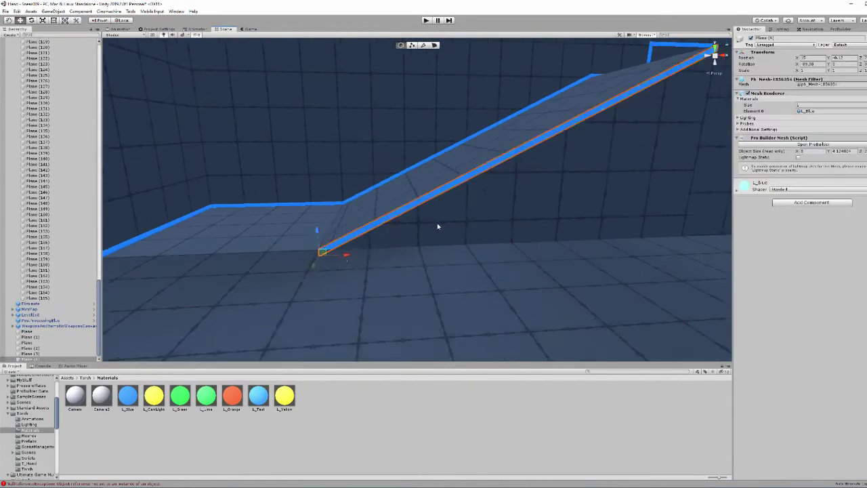
pyautogui.keyDown('alt'); pyautogui.moveTo(326, 251); pyautogui.dragTo(357, 246); pyautogui.keyUp('alt')
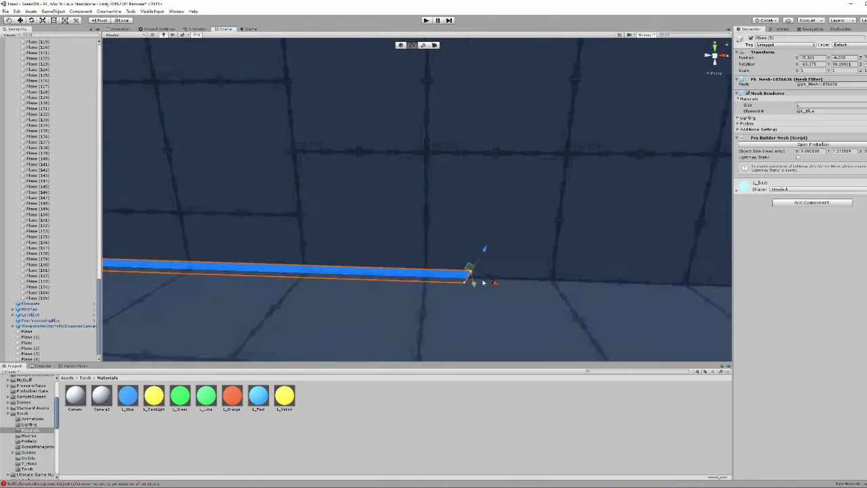
pyautogui.moveTo(483, 282)
pyautogui.keyDown('alt'); pyautogui.mouseDown()
pyautogui.moveTo(368, 319)
pyautogui.moveTo(387, 169)
pyautogui.mouseUp(); pyautogui.keyUp('alt')
# Step: Bring up the ProBuilder tools and select a corner vertex of the new plane
pyautogui.click(840, 29)
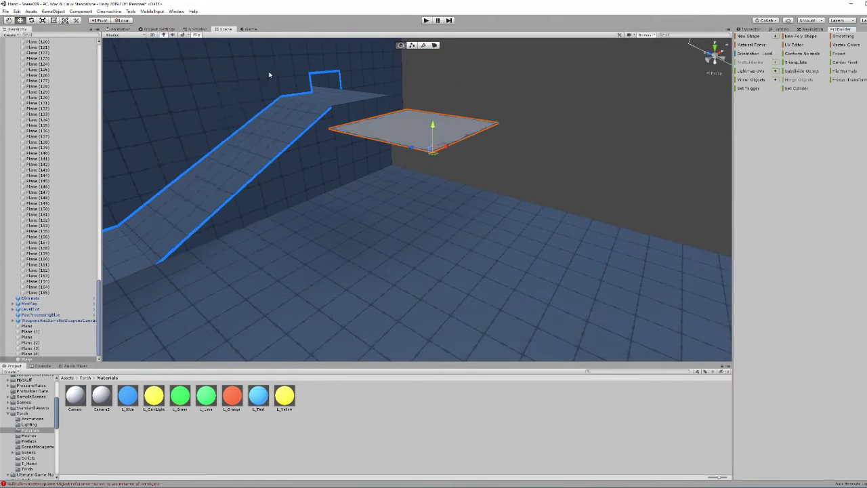
pyautogui.keyDown('alt'); pyautogui.moveTo(410, 250); pyautogui.dragTo(506, 239); pyautogui.keyUp('alt')
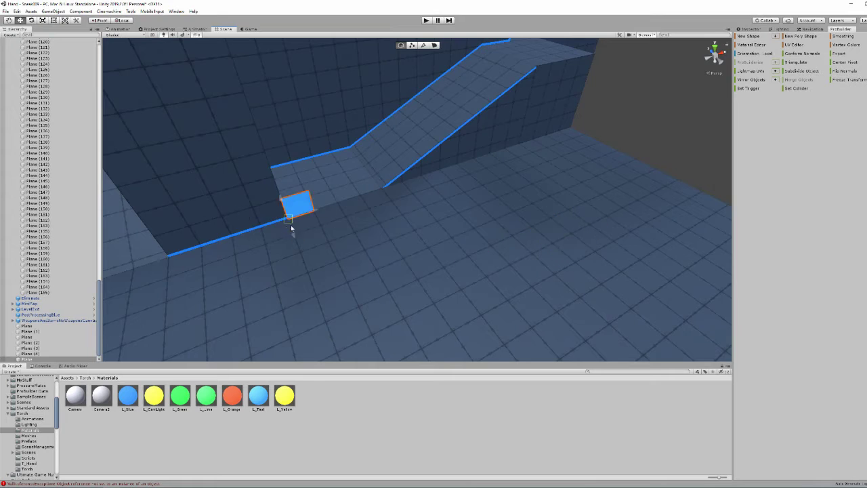
pyautogui.press('f')
pyautogui.moveTo(364, 174)
pyautogui.keyDown('alt'); pyautogui.mouseDown()
pyautogui.moveTo(427, 240)
pyautogui.moveTo(519, 141)
pyautogui.moveTo(376, 144)
pyautogui.moveTo(554, 189)
pyautogui.moveTo(596, 131)
pyautogui.moveTo(490, 184)
pyautogui.moveTo(519, 238)
pyautogui.mouseUp(); pyautogui.keyUp('alt')
pyautogui.press('g')
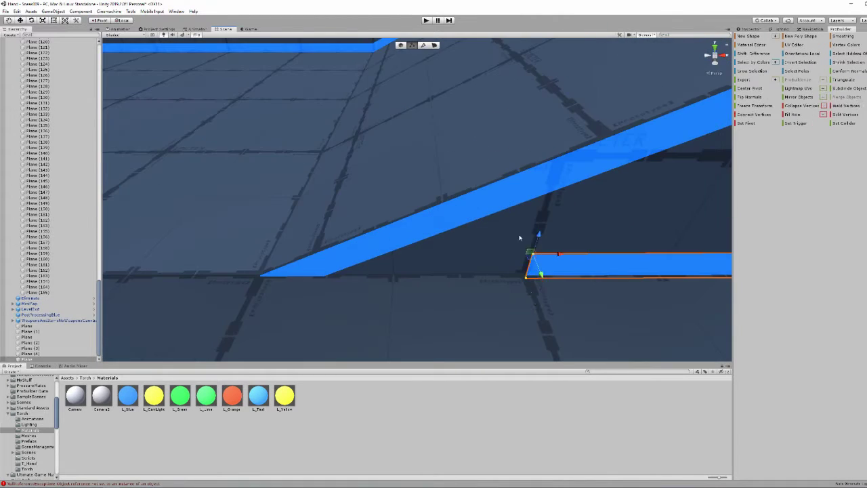
pyautogui.moveTo(269, 298)
pyautogui.keyDown('alt'); pyautogui.mouseDown()
pyautogui.moveTo(505, 296)
pyautogui.moveTo(346, 201)
pyautogui.moveTo(488, 281)
pyautogui.moveTo(407, 325)
pyautogui.moveTo(224, 266)
pyautogui.moveTo(412, 275)
pyautogui.moveTo(439, 261)
pyautogui.moveTo(419, 162)
pyautogui.moveTo(467, 241)
pyautogui.mouseUp(); pyautogui.keyUp('alt')
pyautogui.click(428, 387)
pyautogui.click(224, 265)
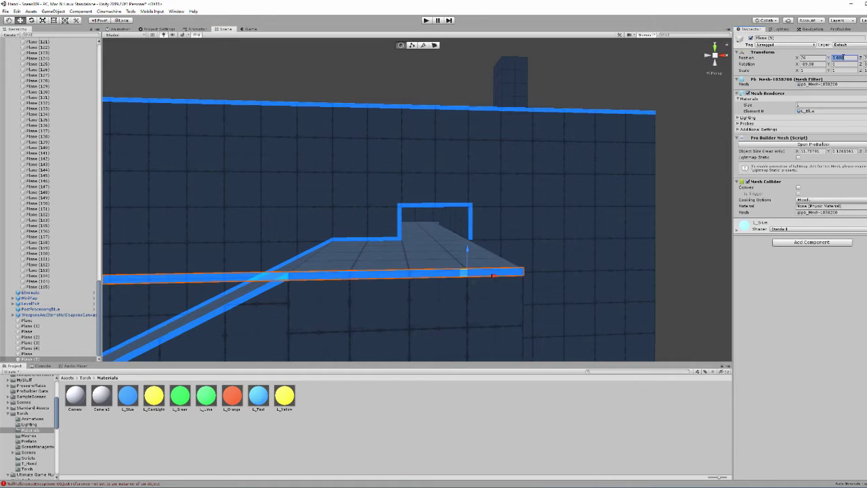
pyautogui.moveTo(627, 109)
pyautogui.keyDown('alt'); pyautogui.mouseDown()
pyautogui.moveTo(495, 287)
pyautogui.moveTo(644, 208)
pyautogui.moveTo(370, 100)
pyautogui.moveTo(601, 103)
pyautogui.mouseUp(); pyautogui.keyUp('alt')
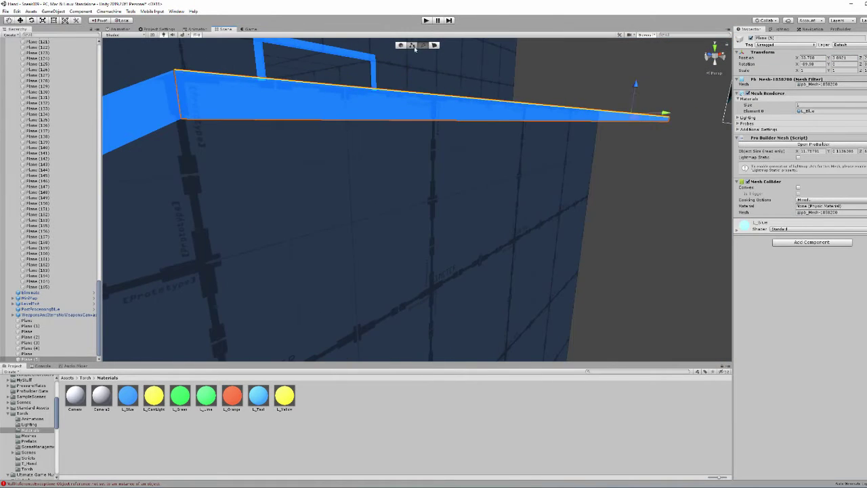
pyautogui.moveTo(416, 48)
pyautogui.keyDown('alt'); pyautogui.mouseDown()
pyautogui.moveTo(302, 101)
pyautogui.moveTo(194, 111)
pyautogui.moveTo(275, 102)
pyautogui.moveTo(356, 146)
pyautogui.moveTo(624, 135)
pyautogui.moveTo(426, 262)
pyautogui.moveTo(387, 187)
pyautogui.moveTo(409, 153)
pyautogui.mouseUp(); pyautogui.keyUp('alt')
# Step: Slide the small strip plane along the wall edge and finish creating the wall-corner plane
pyautogui.click(387, 188)
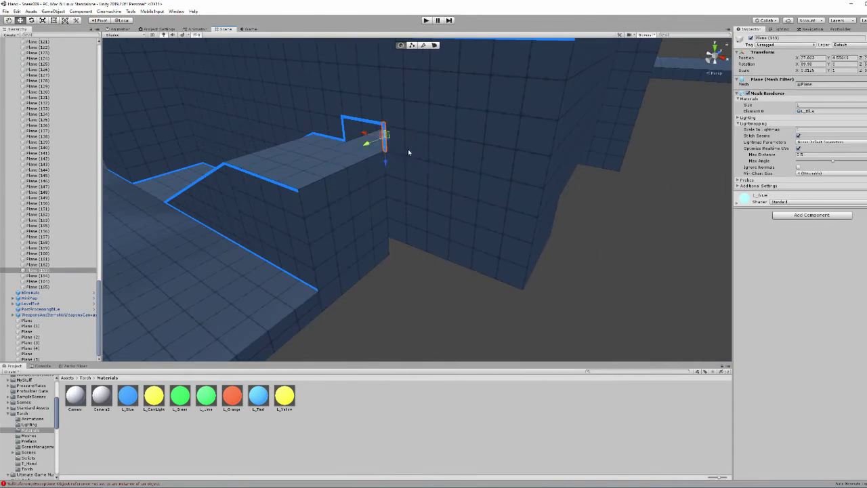
pyautogui.moveTo(261, 166)
pyautogui.mouseDown()
pyautogui.moveTo(268, 197)
pyautogui.moveTo(318, 250)
pyautogui.moveTo(401, 195)
pyautogui.mouseUp()
pyautogui.click(360, 248)
pyautogui.moveTo(359, 248)
pyautogui.keyDown('alt'); pyautogui.mouseDown()
pyautogui.moveTo(351, 265)
pyautogui.moveTo(419, 273)
pyautogui.moveTo(310, 286)
pyautogui.moveTo(359, 286)
pyautogui.moveTo(397, 205)
pyautogui.moveTo(298, 112)
pyautogui.mouseUp(); pyautogui.keyUp('alt')
pyautogui.click(397, 206)
pyautogui.press('w')
pyautogui.moveTo(309, 193)
pyautogui.keyDown('alt'); pyautogui.mouseDown()
pyautogui.moveTo(349, 215)
pyautogui.moveTo(319, 223)
pyautogui.mouseUp(); pyautogui.keyUp('alt')
pyautogui.click(271, 72)
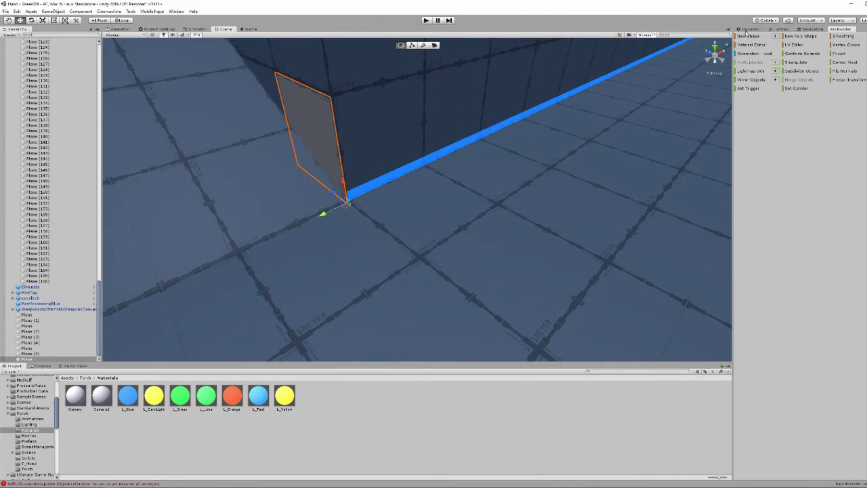
# Step: Bring the new plane into a low-angle view, deleting it and restoring it with undo
pyautogui.keyDown('alt'); pyautogui.moveTo(379, 169); pyautogui.dragTo(454, 106); pyautogui.keyUp('alt')
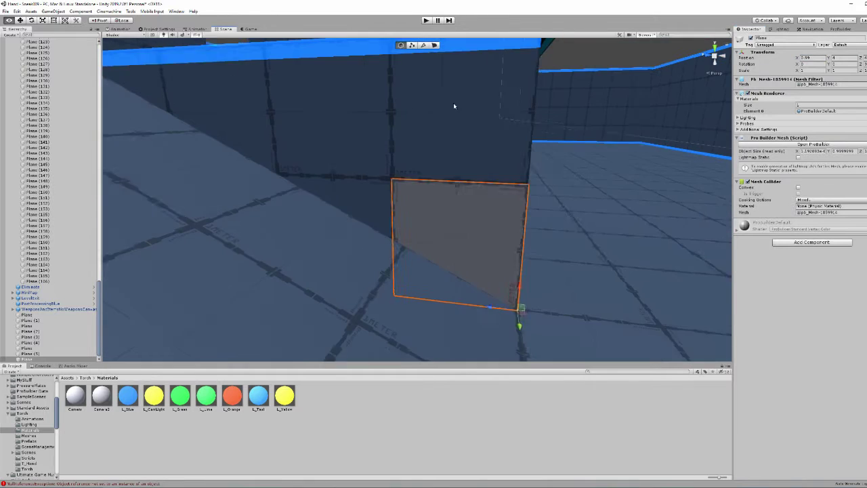
pyautogui.moveTo(515, 232)
pyautogui.keyDown('alt'); pyautogui.mouseDown()
pyautogui.moveTo(382, 155)
pyautogui.moveTo(474, 246)
pyautogui.moveTo(329, 246)
pyautogui.moveTo(528, 272)
pyautogui.moveTo(475, 215)
pyautogui.moveTo(423, 199)
pyautogui.moveTo(237, 106)
pyautogui.mouseUp(); pyautogui.keyUp('alt')
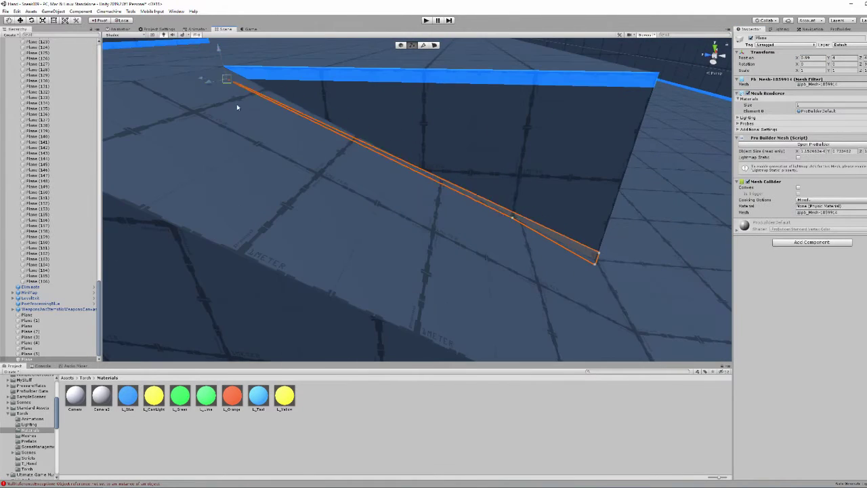
pyautogui.moveTo(509, 216)
pyautogui.keyDown('alt'); pyautogui.mouseDown()
pyautogui.moveTo(233, 170)
pyautogui.moveTo(304, 141)
pyautogui.moveTo(290, 84)
pyautogui.moveTo(475, 218)
pyautogui.moveTo(440, 149)
pyautogui.mouseUp(); pyautogui.keyUp('alt')
pyautogui.press('Delete')
pyautogui.hotkey('ctrl', 'z')
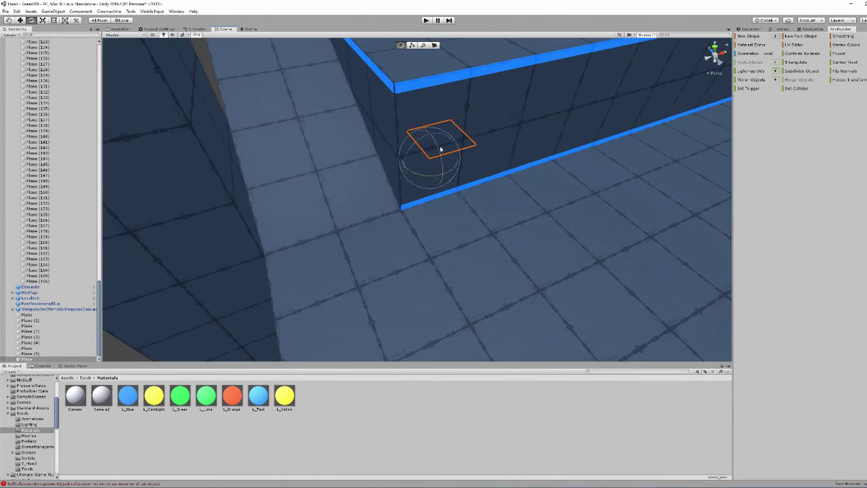
pyautogui.moveTo(473, 209)
pyautogui.keyDown('alt'); pyautogui.mouseDown()
pyautogui.moveTo(413, 135)
pyautogui.moveTo(474, 108)
pyautogui.moveTo(453, 75)
pyautogui.moveTo(376, 188)
pyautogui.moveTo(452, 252)
pyautogui.mouseUp(); pyautogui.keyUp('alt')
pyautogui.press('j')
pyautogui.press('g')
# Step: Rotate the plane and reshape its edges and vertices into a thin strip at the wall base
pyautogui.press('e')
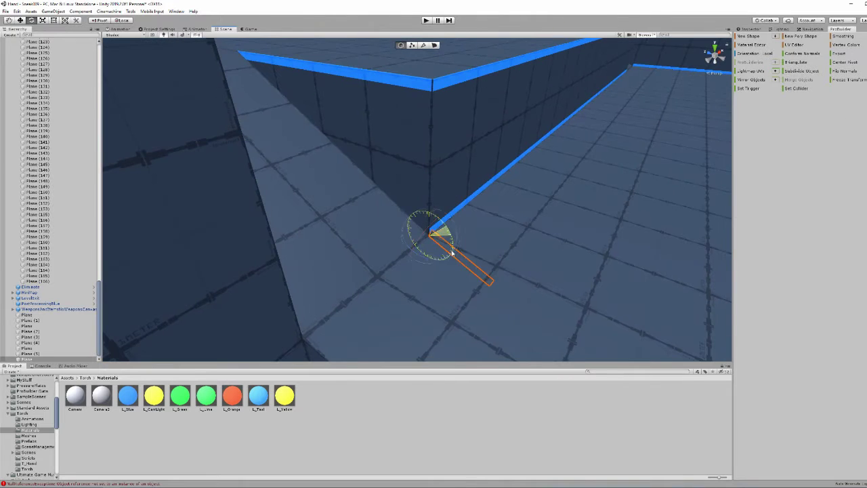
pyautogui.moveTo(489, 225)
pyautogui.keyDown('alt'); pyautogui.mouseDown()
pyautogui.moveTo(360, 199)
pyautogui.moveTo(481, 206)
pyautogui.moveTo(312, 206)
pyautogui.moveTo(362, 62)
pyautogui.mouseUp(); pyautogui.keyUp('alt')
pyautogui.press('g')
pyautogui.press('h')
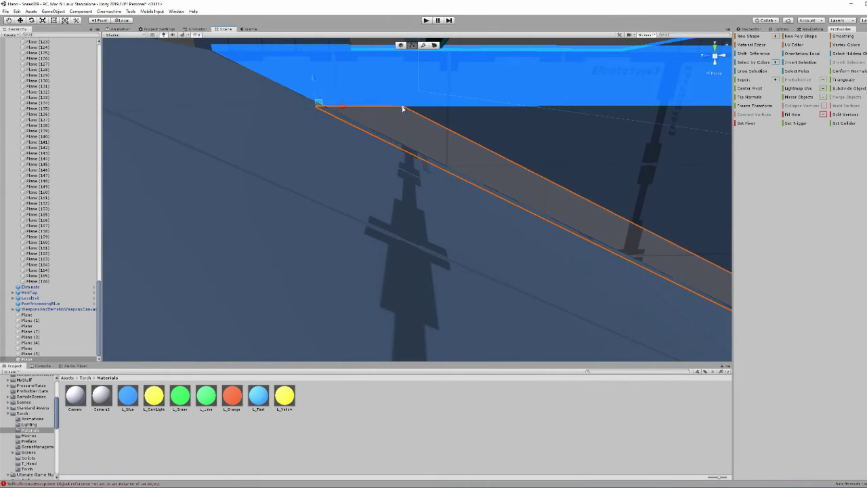
pyautogui.moveTo(402, 108)
pyautogui.keyDown('alt'); pyautogui.mouseDown()
pyautogui.moveTo(430, 188)
pyautogui.moveTo(459, 128)
pyautogui.moveTo(304, 186)
pyautogui.moveTo(357, 246)
pyautogui.moveTo(465, 186)
pyautogui.moveTo(412, 210)
pyautogui.moveTo(535, 248)
pyautogui.moveTo(426, 275)
pyautogui.moveTo(380, 258)
pyautogui.moveTo(350, 267)
pyautogui.moveTo(506, 257)
pyautogui.mouseUp(); pyautogui.keyUp('alt')
pyautogui.press('g')
pyautogui.click(357, 247)
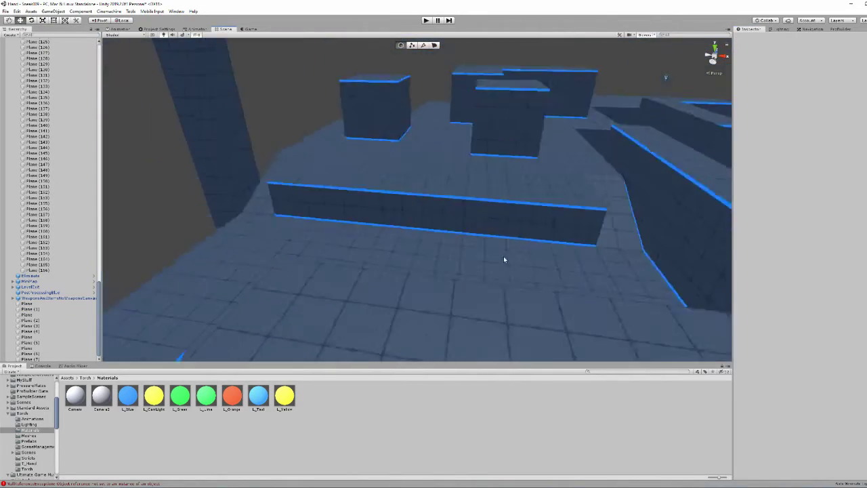
# Step: Group several thin strip planes under Plane (156) in the Hierarchy
pyautogui.click(505, 258)
pyautogui.press('f')
pyautogui.scroll(-5, 398, 228)
pyautogui.moveTo(398, 228)
pyautogui.keyDown('alt'); pyautogui.mouseDown()
pyautogui.moveTo(232, 184)
pyautogui.moveTo(287, 174)
pyautogui.mouseUp(); pyautogui.keyUp('alt')
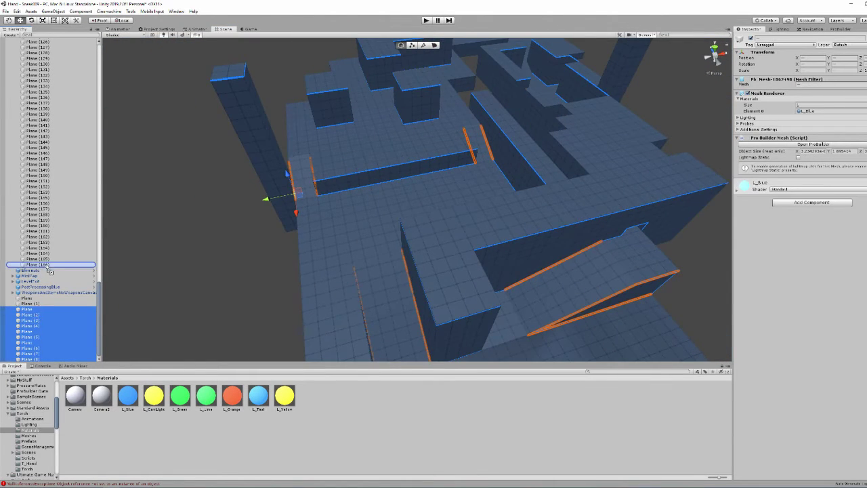
pyautogui.moveTo(49, 270); pyautogui.dragTo(50, 271)
pyautogui.moveTo(267, 126)
pyautogui.keyDown('alt'); pyautogui.mouseDown()
pyautogui.moveTo(418, 74)
pyautogui.moveTo(335, 194)
pyautogui.moveTo(505, 123)
pyautogui.mouseUp(); pyautogui.keyUp('alt')
pyautogui.click(505, 123)
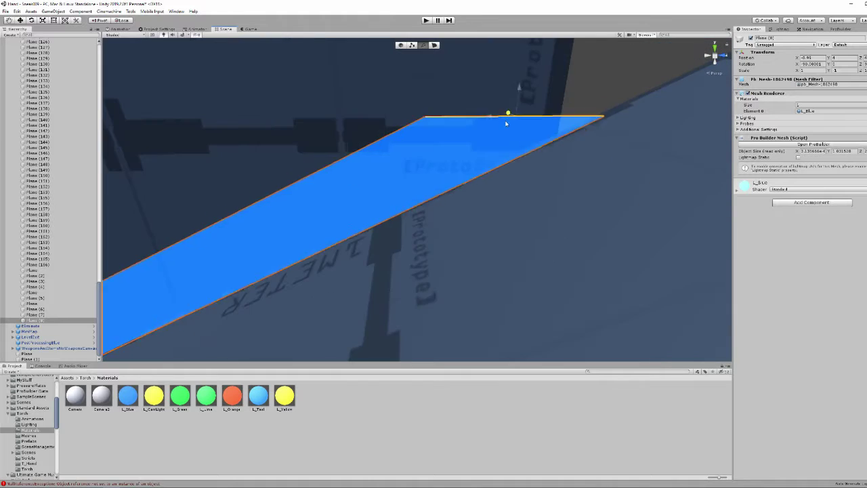
pyautogui.press('f')
pyautogui.scroll(15, 21, 280)
pyautogui.click(13, 109)
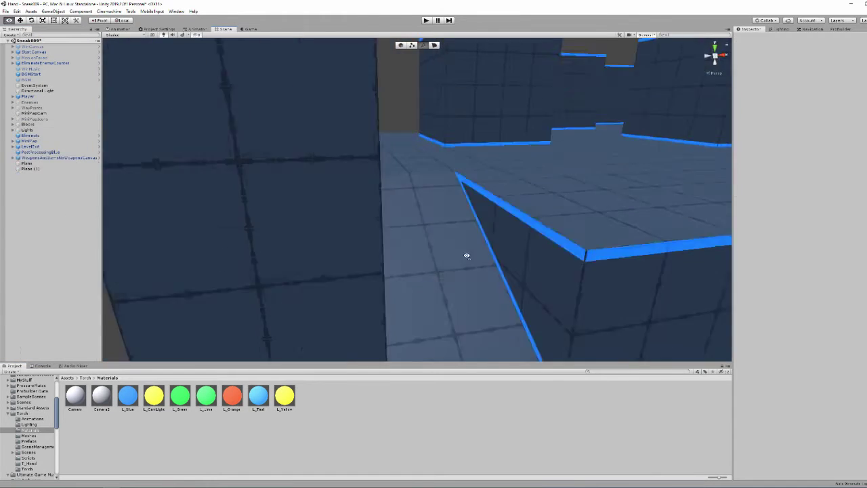
# Step: Duplicate a wall strip plane twice with Ctrl+D
pyautogui.moveTo(465, 254)
pyautogui.keyDown('alt'); pyautogui.mouseDown()
pyautogui.moveTo(244, 305)
pyautogui.moveTo(320, 286)
pyautogui.mouseUp(); pyautogui.keyUp('alt')
pyautogui.keyDown('alt'); pyautogui.moveTo(434, 203); pyautogui.dragTo(401, 133); pyautogui.keyUp('alt')
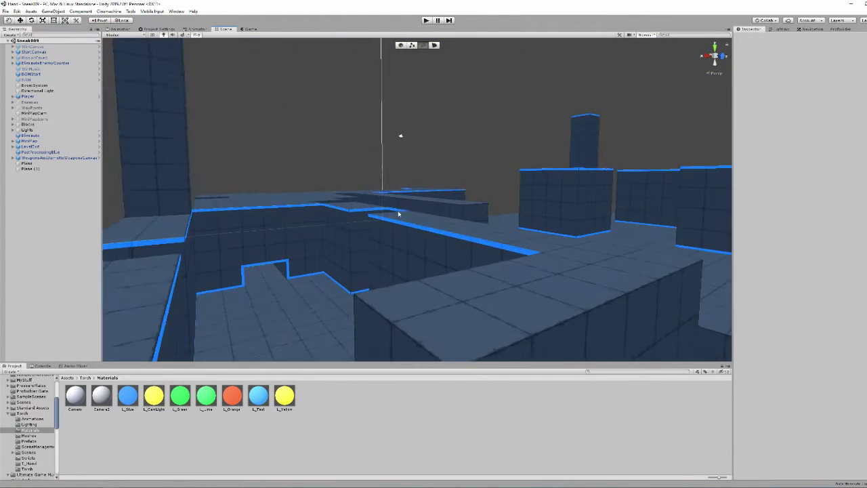
pyautogui.click(485, 268)
pyautogui.moveTo(485, 268)
pyautogui.keyDown('alt'); pyautogui.mouseDown()
pyautogui.moveTo(485, 276)
pyautogui.moveTo(366, 140)
pyautogui.mouseUp(); pyautogui.keyUp('alt')
pyautogui.press('f')
pyautogui.hotkey('ctrl', 'd')
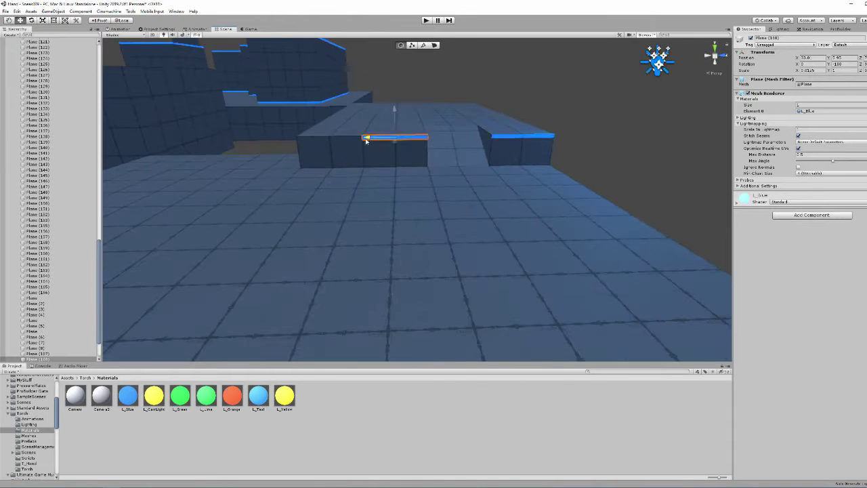
pyautogui.hotkey('ctrl', 'd')
pyautogui.scroll(-3, 400, 181)
# Step: Copy Plane (118) and rotate the copies, including Plane (174), onto the adjacent wall edges
pyautogui.click(449, 187)
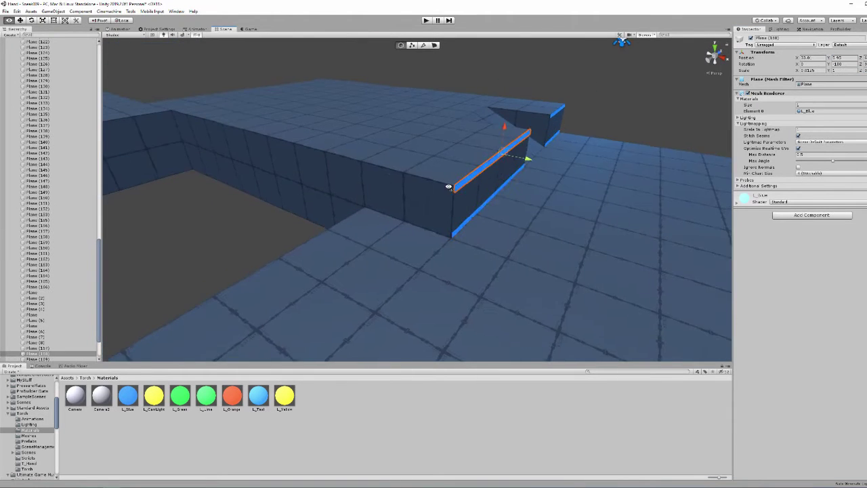
pyautogui.hotkey('ctrl', 'd')
pyautogui.keyDown('alt'); pyautogui.moveTo(523, 173); pyautogui.dragTo(513, 178); pyautogui.keyUp('alt')
pyautogui.press('w')
pyautogui.press('f')
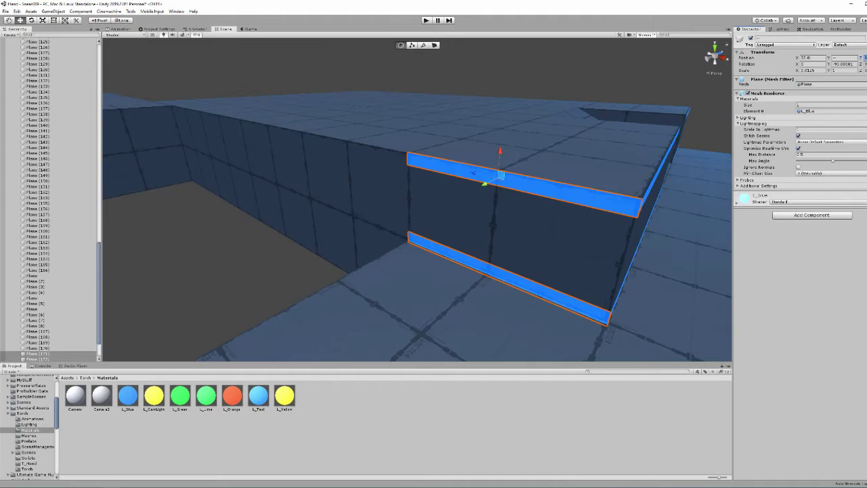
pyautogui.click(526, 246)
pyautogui.press('e')
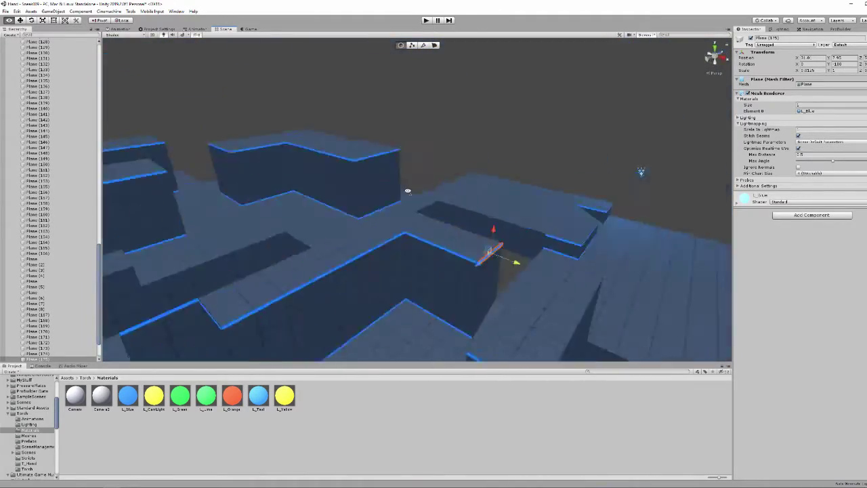
pyautogui.moveTo(408, 190); pyautogui.dragTo(341, 243, button='right')
pyautogui.keyDown('alt'); pyautogui.moveTo(429, 178); pyautogui.dragTo(470, 176); pyautogui.keyUp('alt')
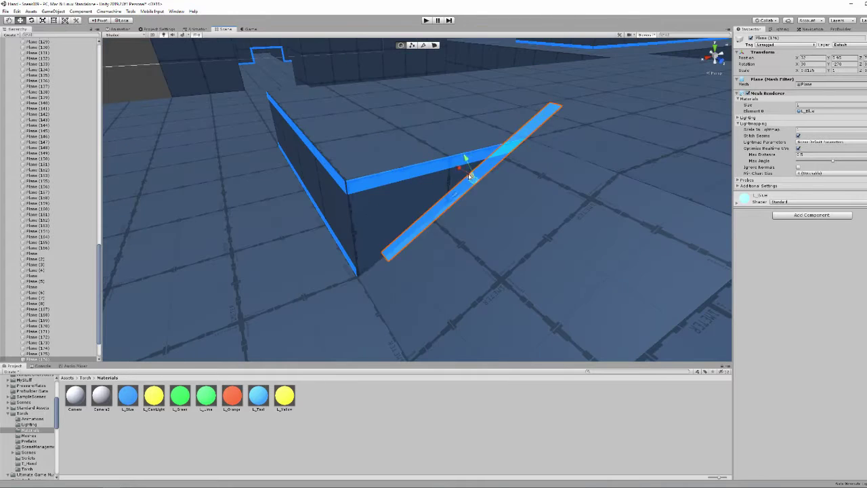
pyautogui.keyDown('alt'); pyautogui.moveTo(425, 228); pyautogui.dragTo(360, 270); pyautogui.keyUp('alt')
pyautogui.scroll(3, 404, 253)
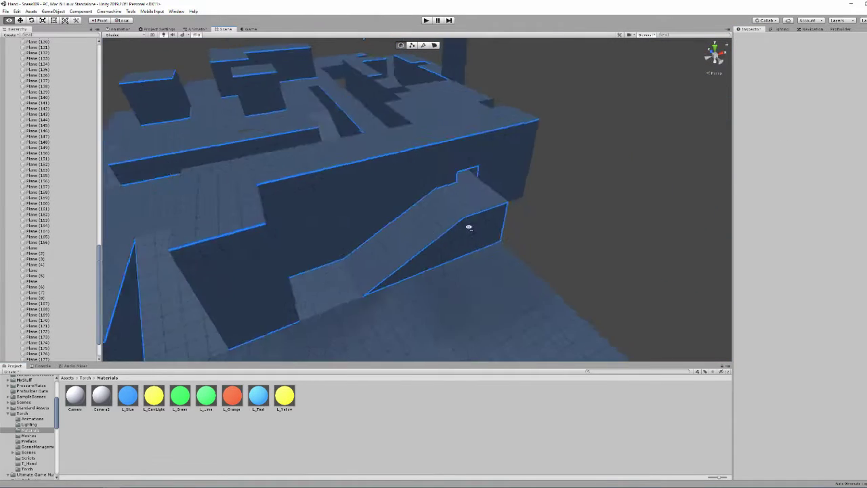
# Step: Expand the Enemies group and frame each of the two security cameras
pyautogui.click(42, 204)
pyautogui.click(12, 129)
pyautogui.click(30, 101)
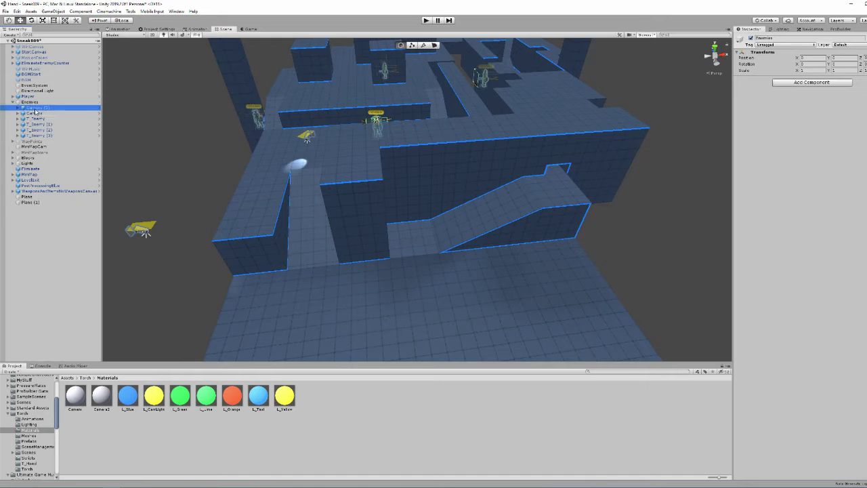
pyautogui.doubleClick(36, 113)
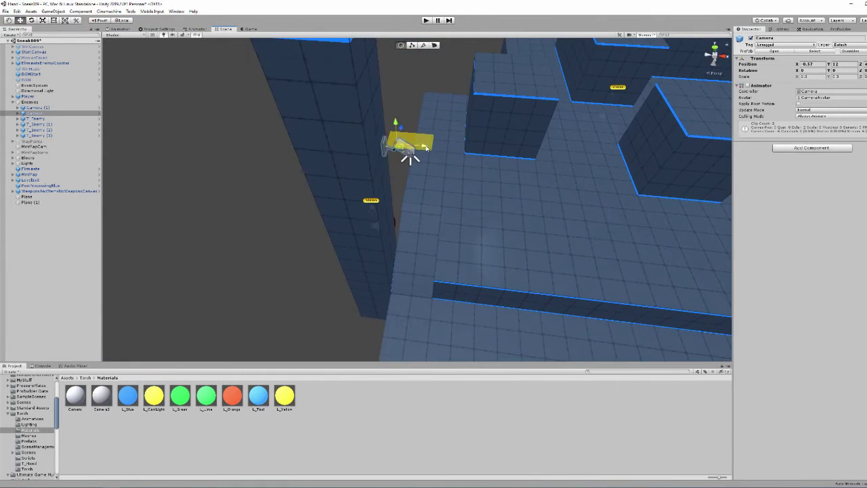
pyautogui.keyDown('alt'); pyautogui.moveTo(426, 148); pyautogui.dragTo(322, 157); pyautogui.keyUp('alt')
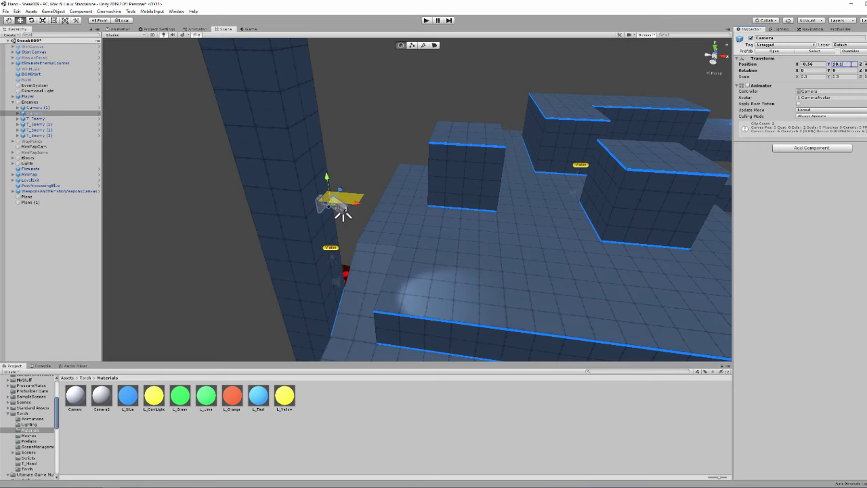
pyautogui.doubleClick(35, 107)
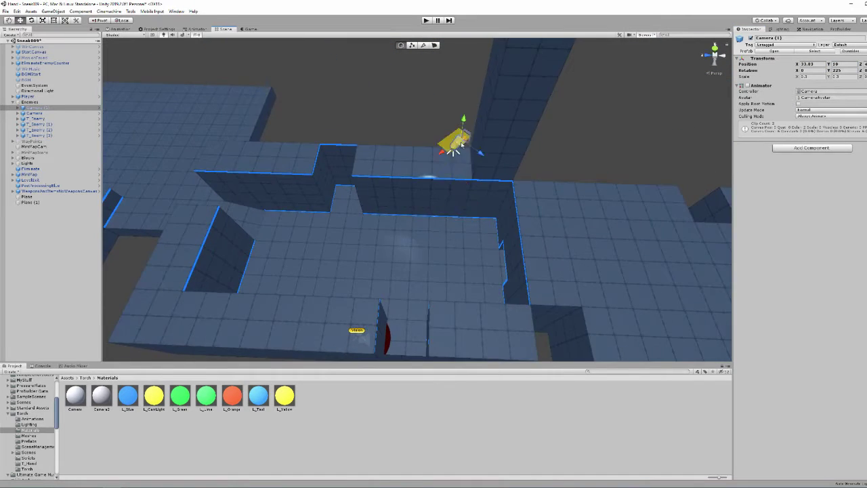
pyautogui.keyDown('alt'); pyautogui.moveTo(462, 144); pyautogui.dragTo(479, 149); pyautogui.keyUp('alt')
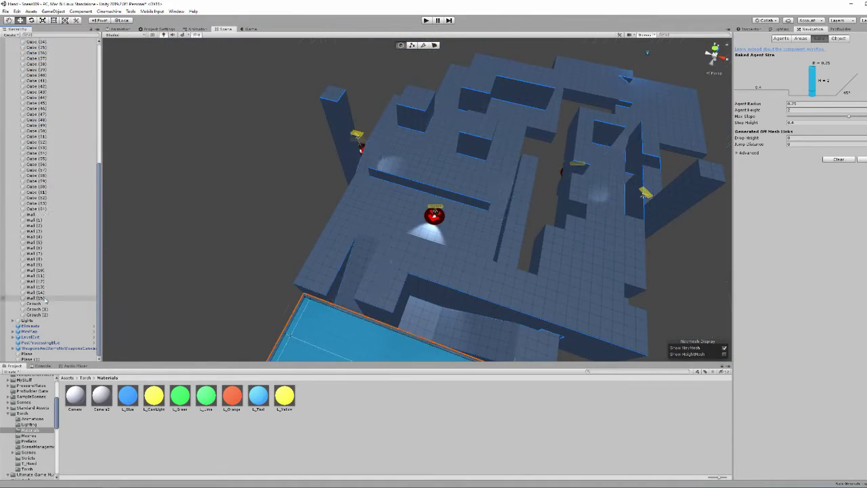
# Step: Select all the cubes and walls and view them around the tall pillar
pyautogui.keyDown('shift'); pyautogui.click(44, 299); pyautogui.keyUp('shift')
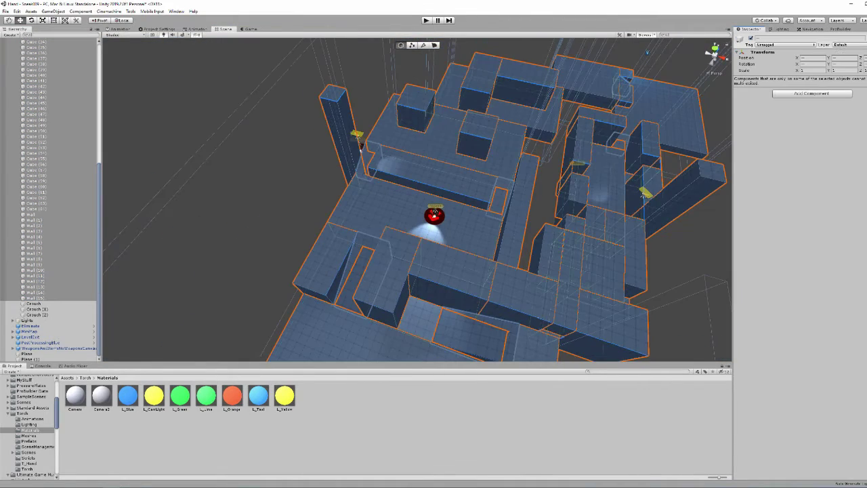
pyautogui.scroll(10, 99, 82)
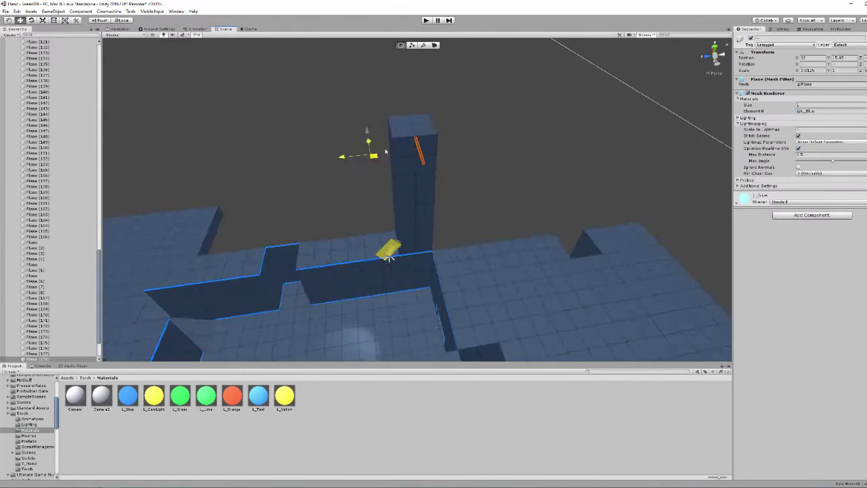
pyautogui.moveTo(400, 146); pyautogui.dragTo(447, 144, button='right')
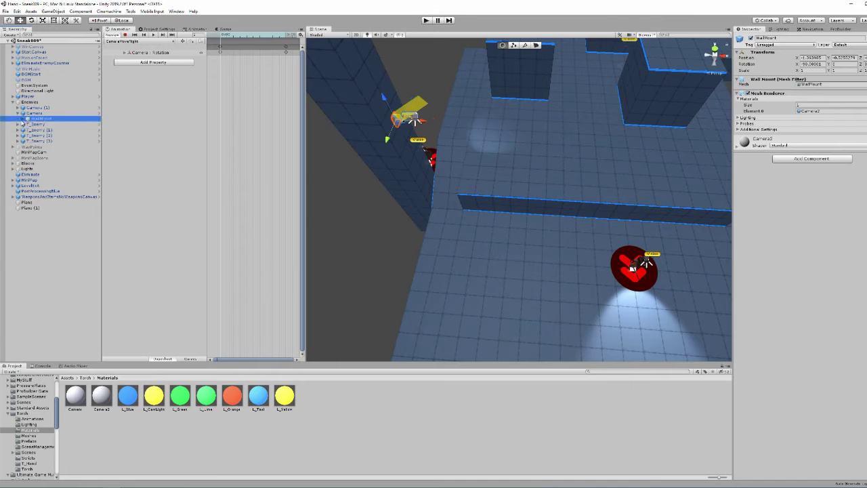
# Step: Open the Camera prefab for isolated editing, then return to the full scene
pyautogui.click(404, 122)
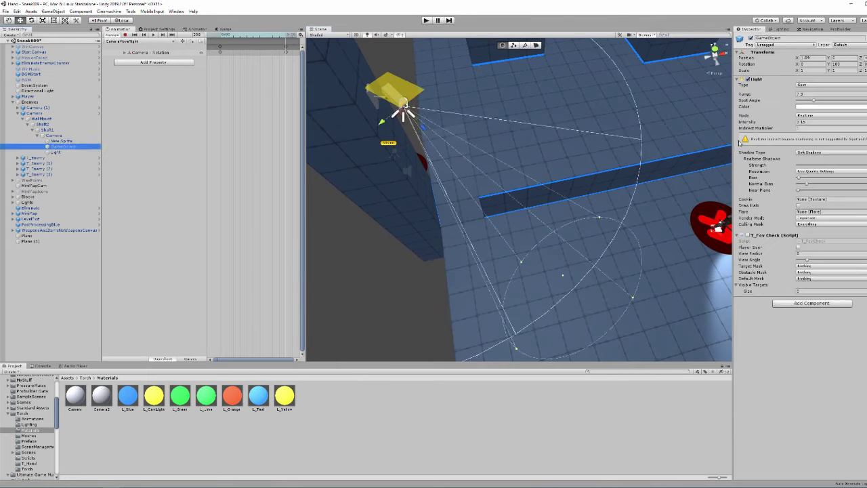
pyautogui.keyDown('alt'); pyautogui.moveTo(404, 122); pyautogui.dragTo(391, 65); pyautogui.keyUp('alt')
pyautogui.rightClick(42, 111)
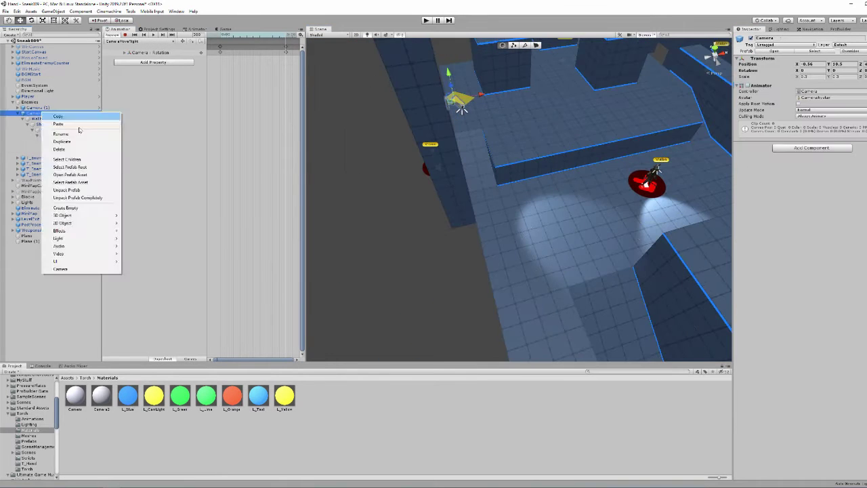
pyautogui.click(64, 175)
pyautogui.click(6, 42)
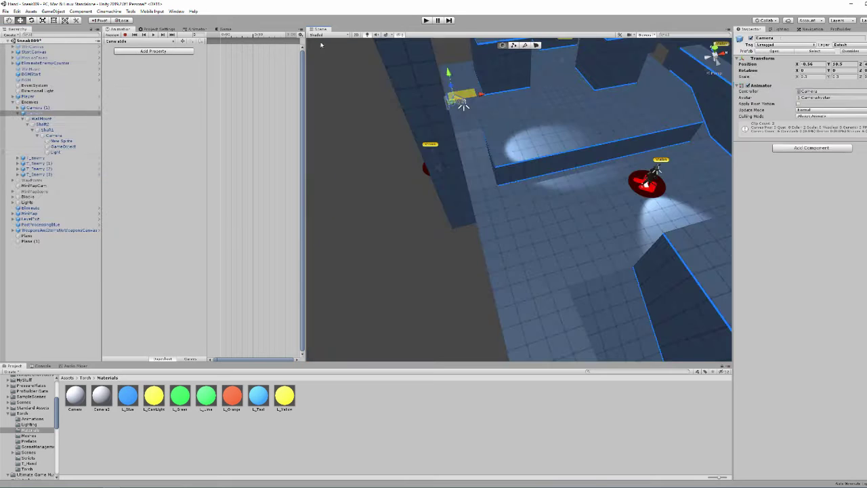
# Step: Select Camera (1), then the T_Enemy guard, zooming out over the level
pyautogui.click(38, 107)
pyautogui.scroll(3, 601, 225)
pyautogui.click(602, 225)
pyautogui.scroll(-10, 467, 188)
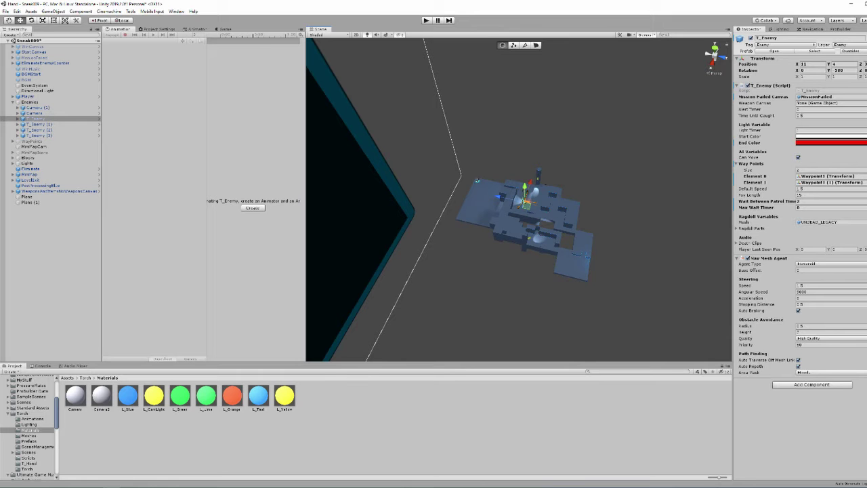
# Step: Frame T_Enemy and its copies (1), (3) and (5), checking the Wait Between Patrol Time
pyautogui.press('f')
pyautogui.moveTo(380, 197)
pyautogui.keyDown('alt'); pyautogui.mouseDown()
pyautogui.moveTo(439, 191)
pyautogui.moveTo(538, 206)
pyautogui.moveTo(518, 232)
pyautogui.mouseUp(); pyautogui.keyUp('alt')
pyautogui.doubleClick(39, 124)
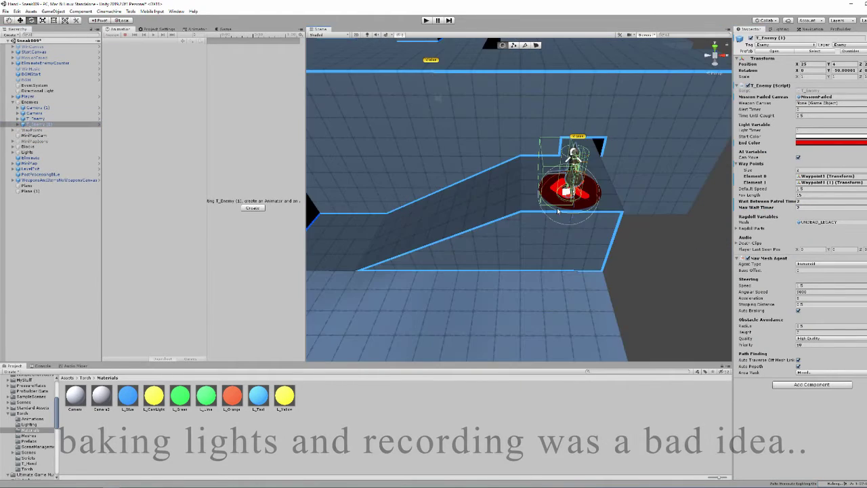
pyautogui.click(801, 202)
pyautogui.doubleClick(36, 119)
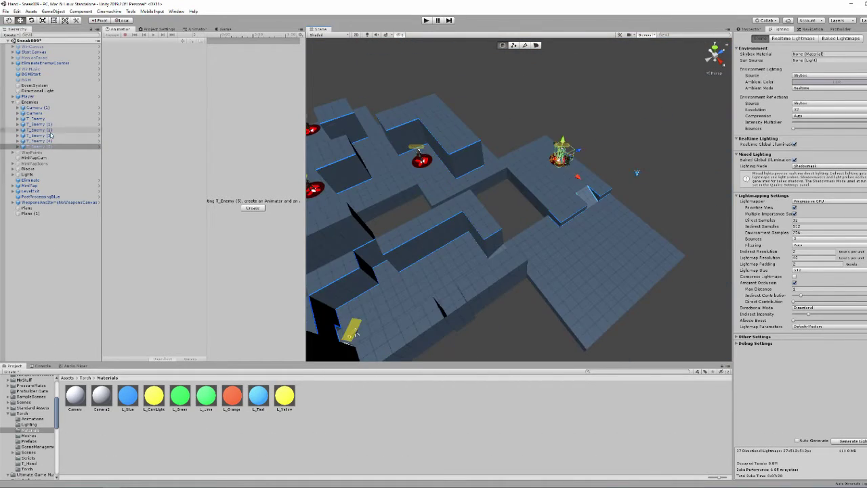
pyautogui.doubleClick(51, 135)
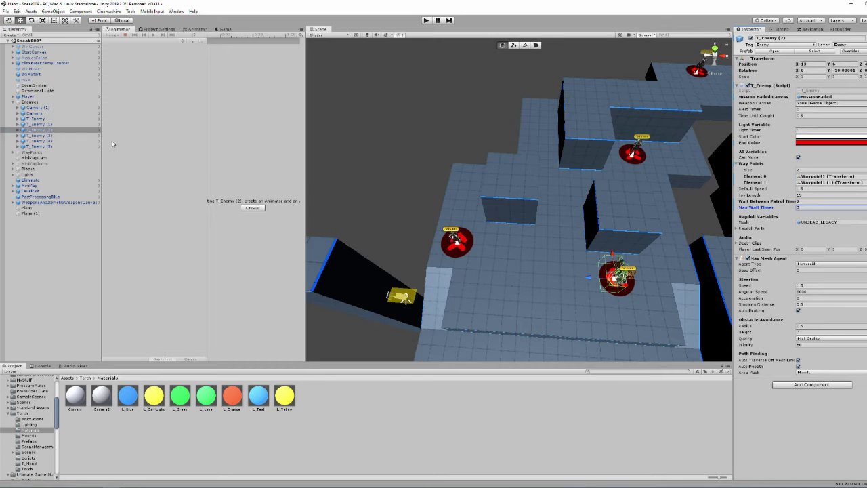
pyautogui.doubleClick(112, 145)
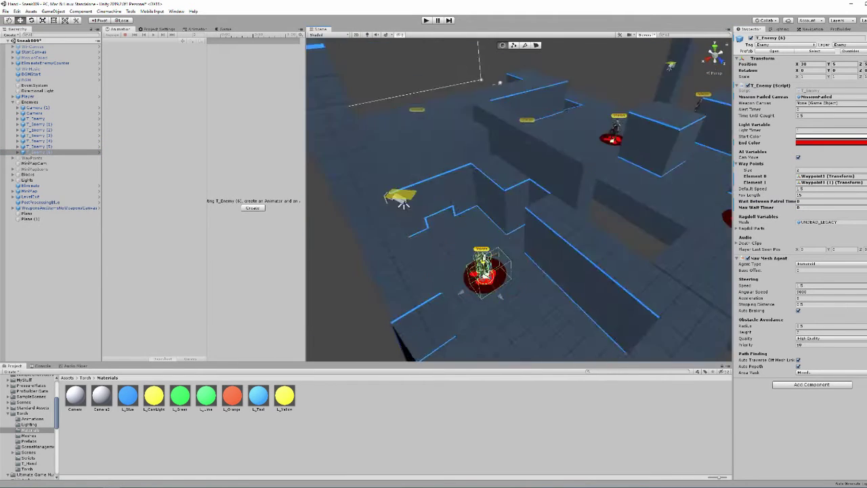
pyautogui.keyDown('alt'); pyautogui.moveTo(403, 203); pyautogui.dragTo(532, 232); pyautogui.keyUp('alt')
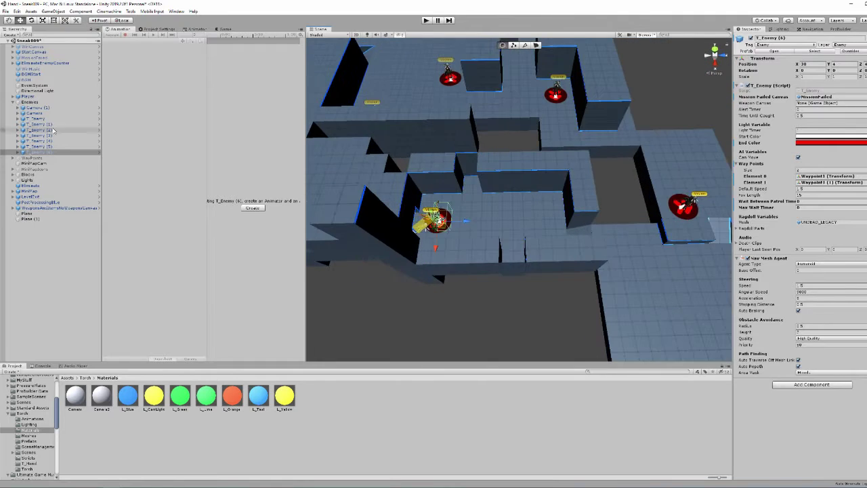
# Step: Expand WayPoints and frame Waypoint1 (1), T_Enemy (1) and T_Enemy (3) in the Scene view
pyautogui.click(13, 157)
pyautogui.doubleClick(38, 168)
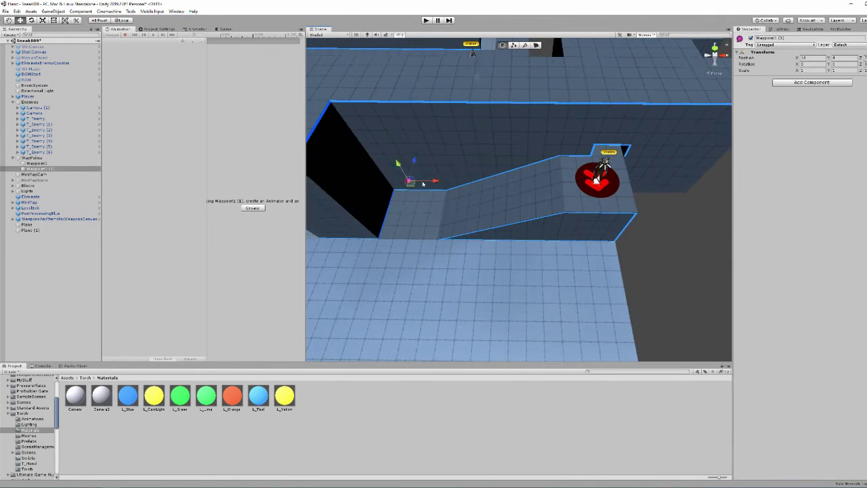
pyautogui.click(37, 124)
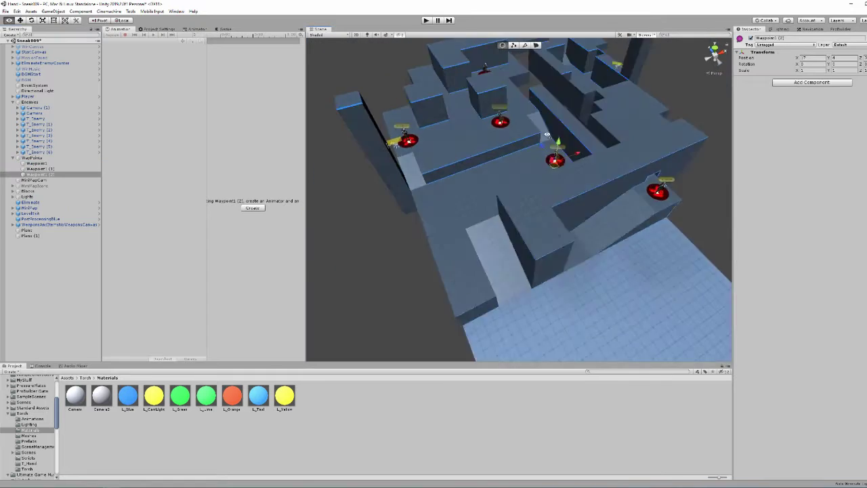
pyautogui.doubleClick(37, 124)
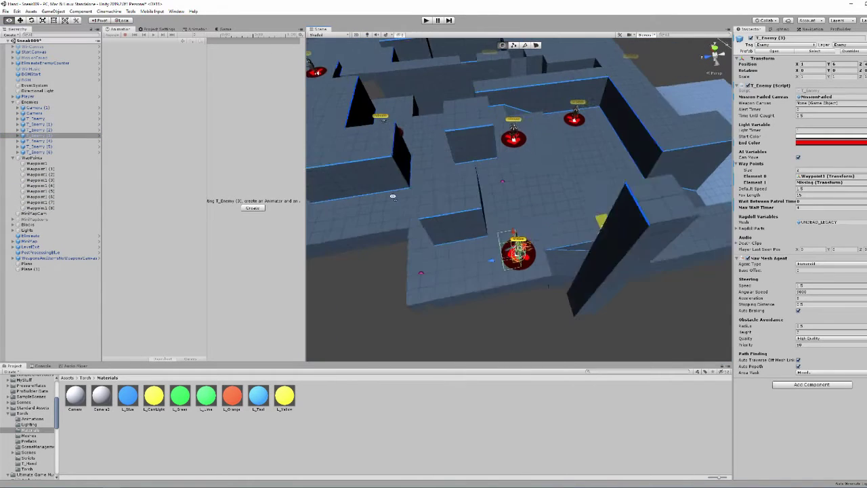
pyautogui.click(80, 196)
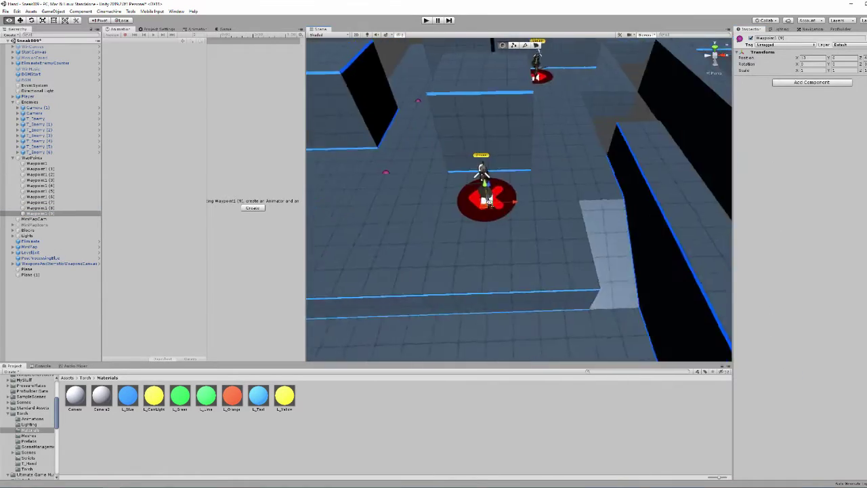
# Step: Duplicate a waypoint into new patrol points in the maze for T_Enemy (2)
pyautogui.hotkey('ctrl', 'd')
pyautogui.moveTo(427, 208)
pyautogui.mouseDown(button='right')
pyautogui.moveTo(523, 157)
pyautogui.moveTo(480, 199)
pyautogui.mouseUp(button='right')
pyautogui.hotkey('ctrl', 'd')
pyautogui.hotkey('ctrl', 'd')
pyautogui.hotkey('ctrl', 'd')
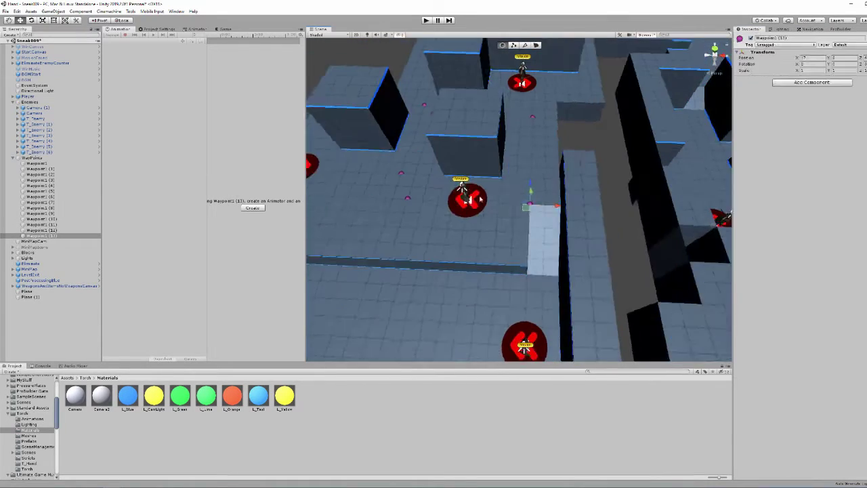
pyautogui.click(479, 199)
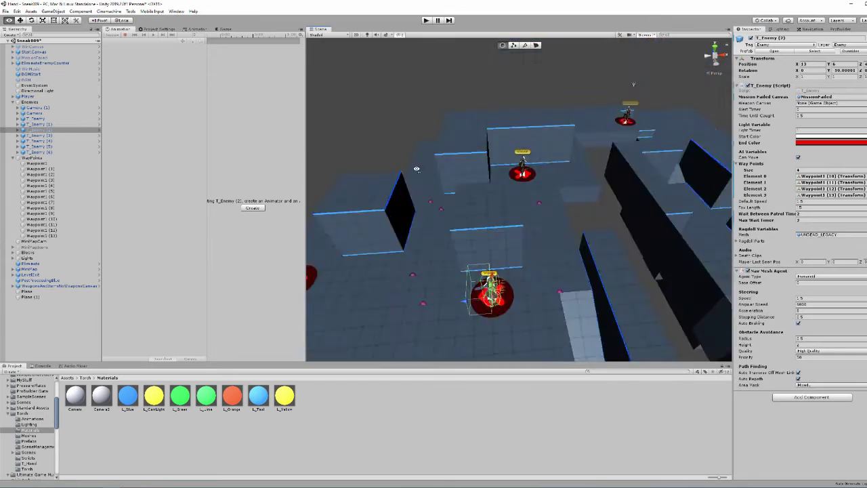
# Step: Duplicate and place more waypoints, and add them to T_Enemy (4)'s Way Points list
pyautogui.click(61, 235)
pyautogui.hotkey('ctrl', 'd')
pyautogui.hotkey('ctrl', 'd')
pyautogui.moveTo(501, 203)
pyautogui.mouseDown(button='right')
pyautogui.moveTo(446, 217)
pyautogui.moveTo(511, 201)
pyautogui.moveTo(467, 210)
pyautogui.mouseUp(button='right')
pyautogui.hotkey('ctrl', 'd')
pyautogui.hotkey('ctrl', 'd')
pyautogui.hotkey('ctrl', 'd')
pyautogui.click(468, 210)
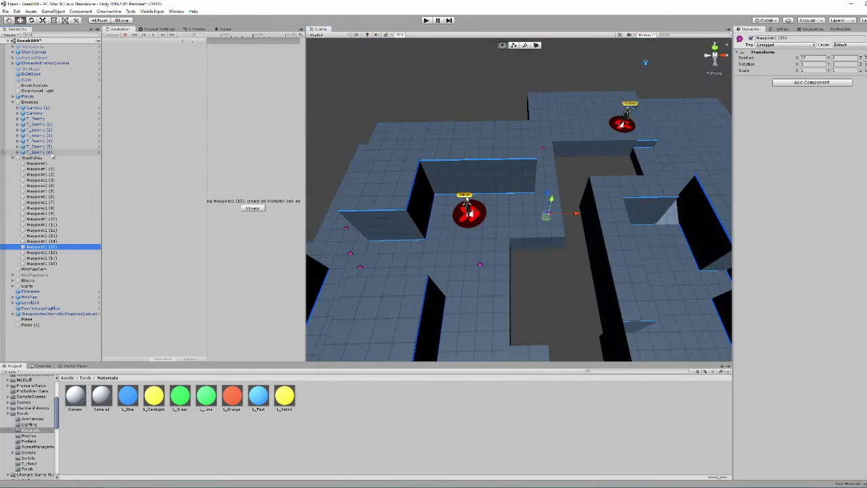
pyautogui.click(41, 247)
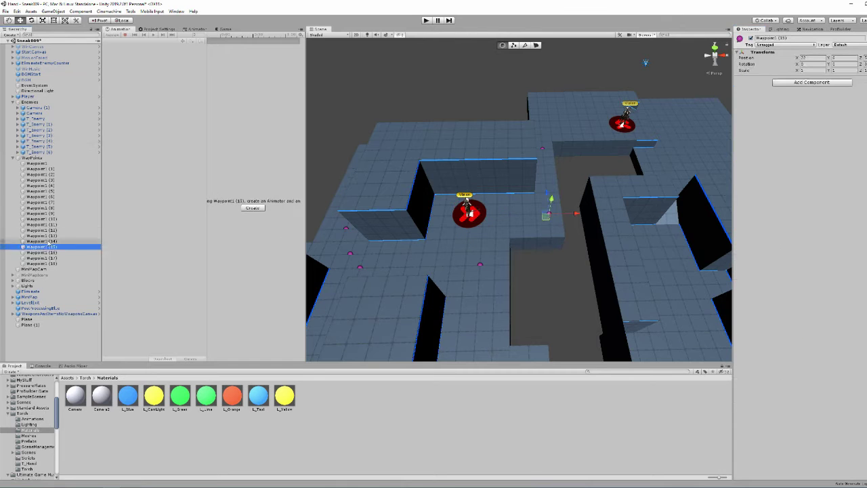
pyautogui.hotkey('ctrl', 'z')
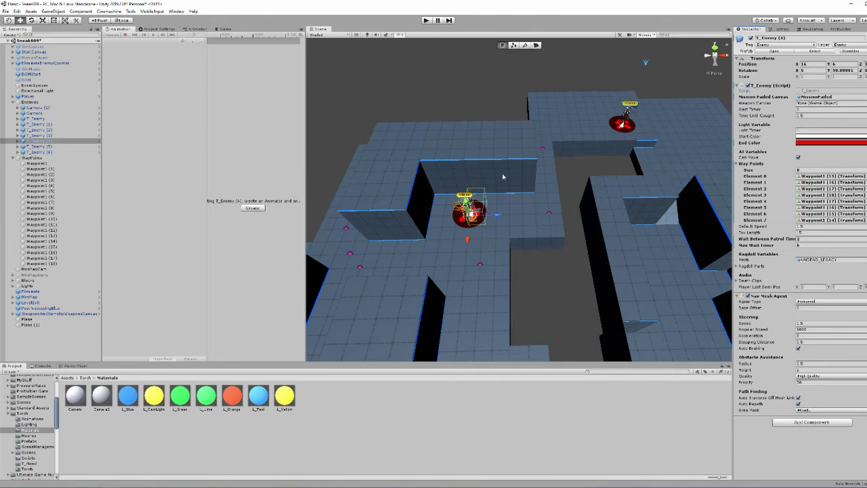
# Step: Add waypoints up to Waypoint1 (24) for T_Enemy (5) and T_Enemy (6), then frame the Player
pyautogui.click(52, 251)
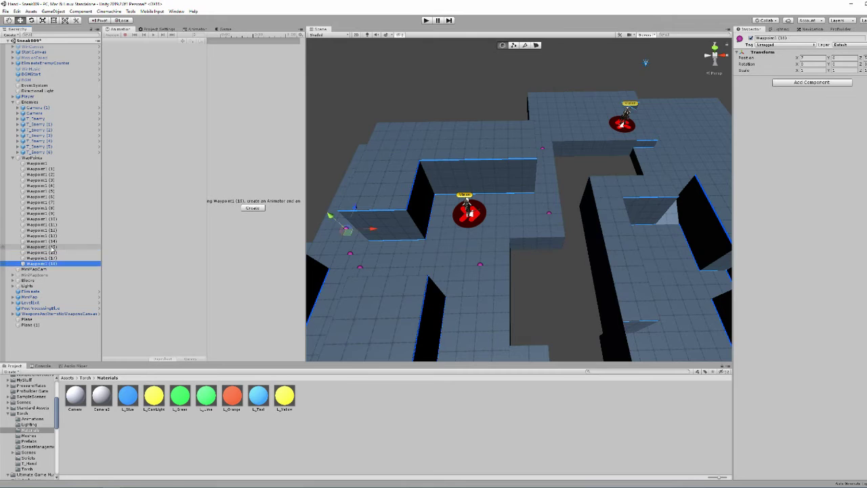
pyautogui.hotkey('ctrl', 'd')
pyautogui.hotkey('ctrl', 'd')
pyautogui.moveTo(474, 224); pyautogui.dragTo(542, 215, button='right')
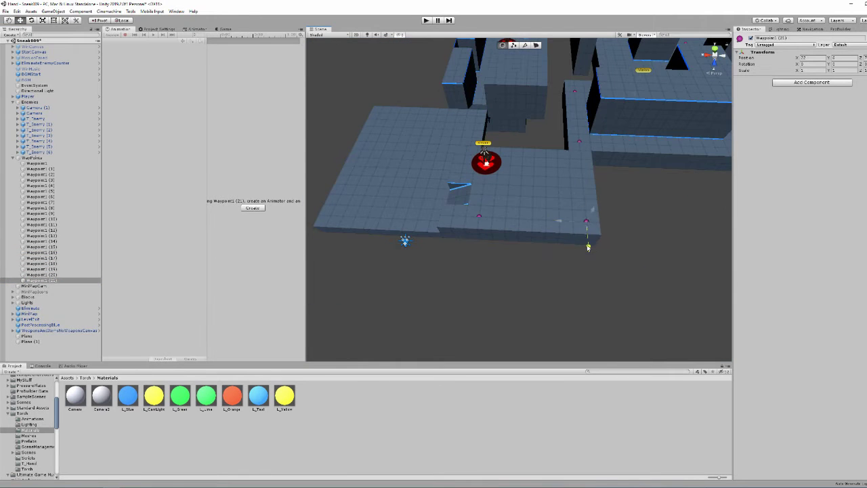
pyautogui.hotkey('ctrl', 'd')
pyautogui.click(523, 180)
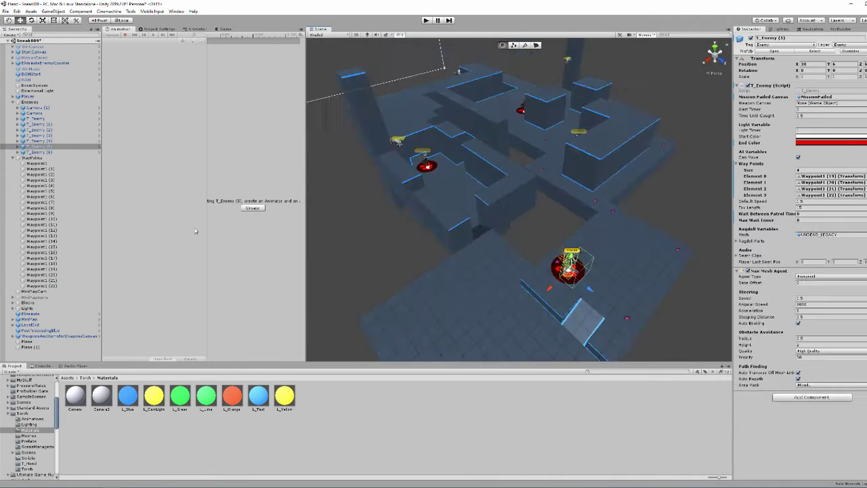
pyautogui.doubleClick(60, 152)
pyautogui.doubleClick(27, 96)
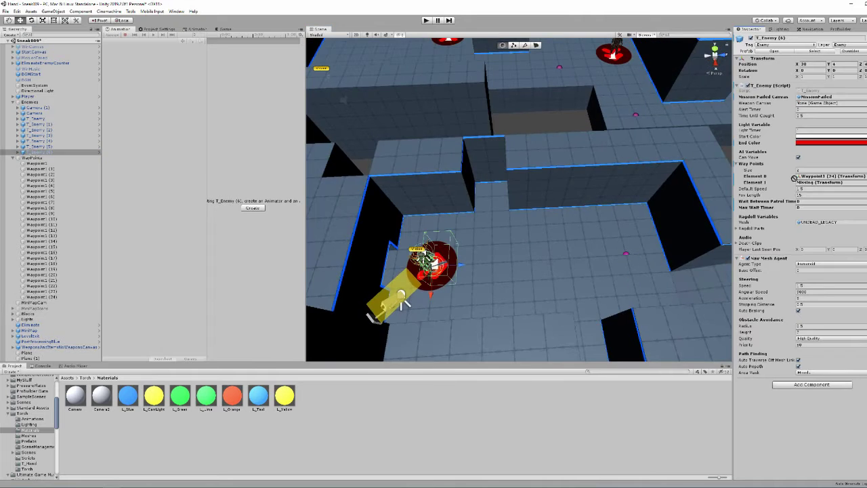
# Step: Play the level and follow T_Enemy (4) on patrol until Mission Failed appears
pyautogui.hotkey('ctrl', 'p')
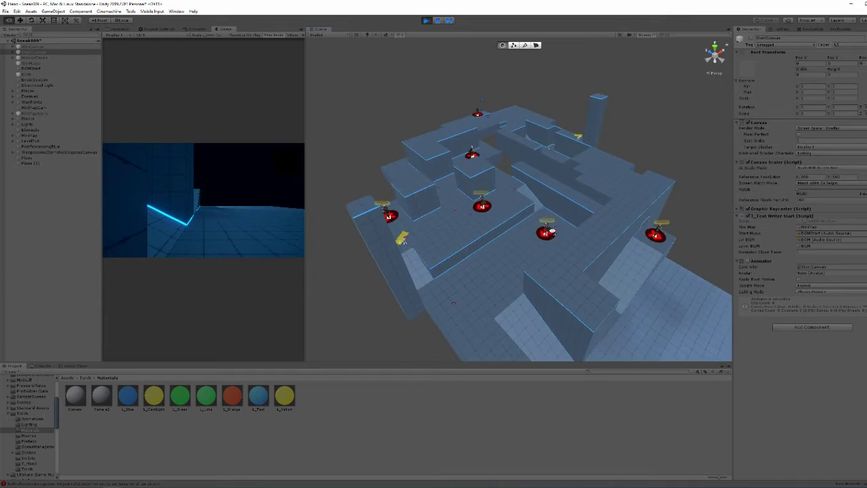
pyautogui.keyDown('alt'); pyautogui.moveTo(314, 264); pyautogui.dragTo(380, 224); pyautogui.keyUp('alt')
pyautogui.click(40, 144)
pyautogui.press('Left')
pyautogui.press('Left')
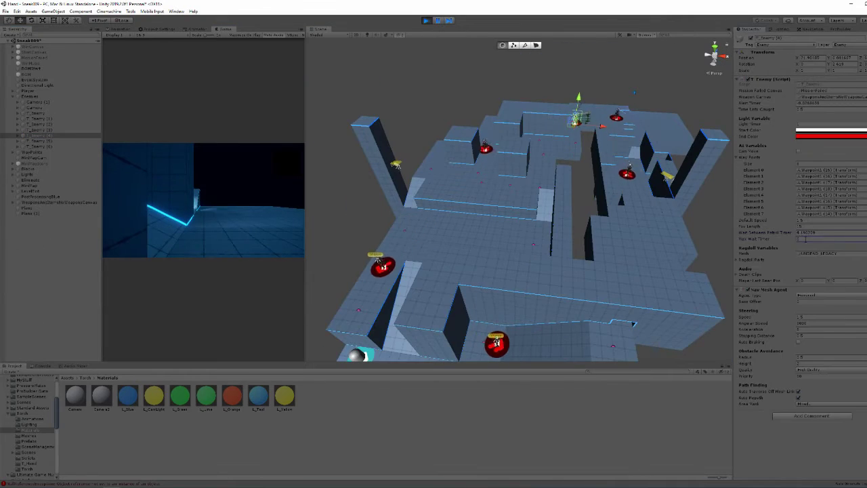
pyautogui.moveTo(475, 203)
pyautogui.keyDown('alt'); pyautogui.mouseDown()
pyautogui.moveTo(556, 217)
pyautogui.moveTo(474, 210)
pyautogui.moveTo(560, 228)
pyautogui.moveTo(451, 238)
pyautogui.moveTo(406, 267)
pyautogui.mouseUp(); pyautogui.keyUp('alt')
pyautogui.scroll(-10, 581, 227)
pyautogui.scroll(10, 581, 227)
pyautogui.scroll(5, 515, 217)
pyautogui.scroll(-3, 407, 267)
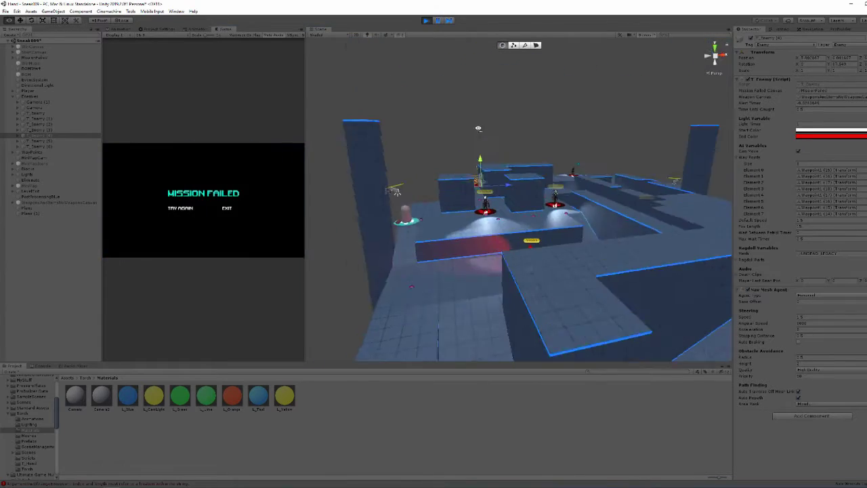
# Step: Stop the play-test and select T_Enemy (6) and the blue edge strip Plane (182)
pyautogui.click(426, 21)
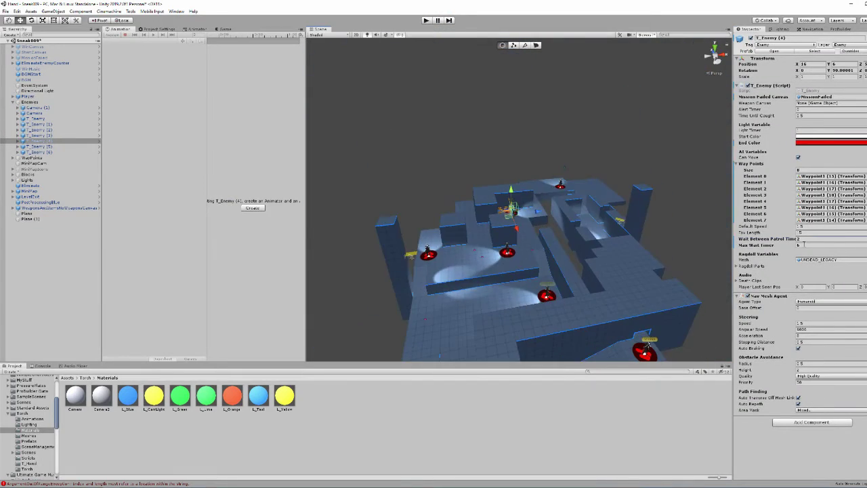
pyautogui.click(559, 186)
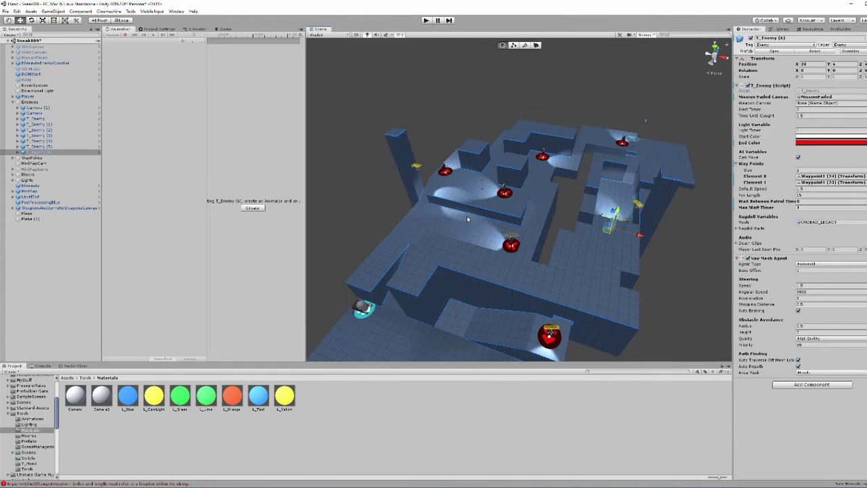
pyautogui.click(547, 231)
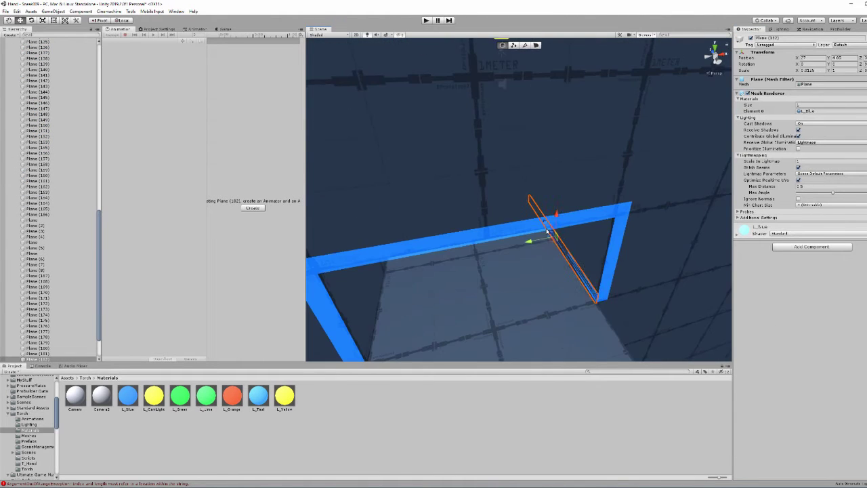
# Step: Duplicate edge strip Plane (184) and slide the copy along the wall base
pyautogui.keyDown('alt'); pyautogui.moveTo(559, 257); pyautogui.dragTo(559, 210); pyautogui.keyUp('alt')
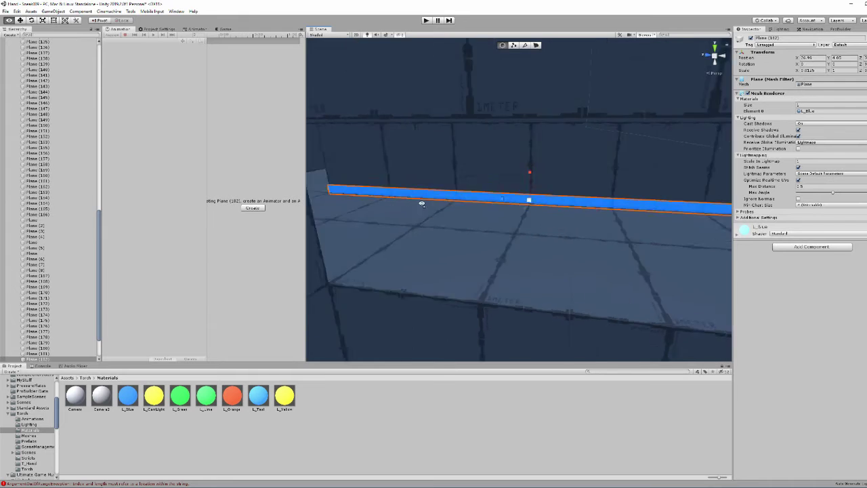
pyautogui.moveTo(422, 204)
pyautogui.keyDown('alt'); pyautogui.mouseDown()
pyautogui.moveTo(632, 239)
pyautogui.moveTo(678, 230)
pyautogui.moveTo(474, 224)
pyautogui.mouseUp(); pyautogui.keyUp('alt')
pyautogui.click(576, 224)
pyautogui.hotkey('ctrl', 'd')
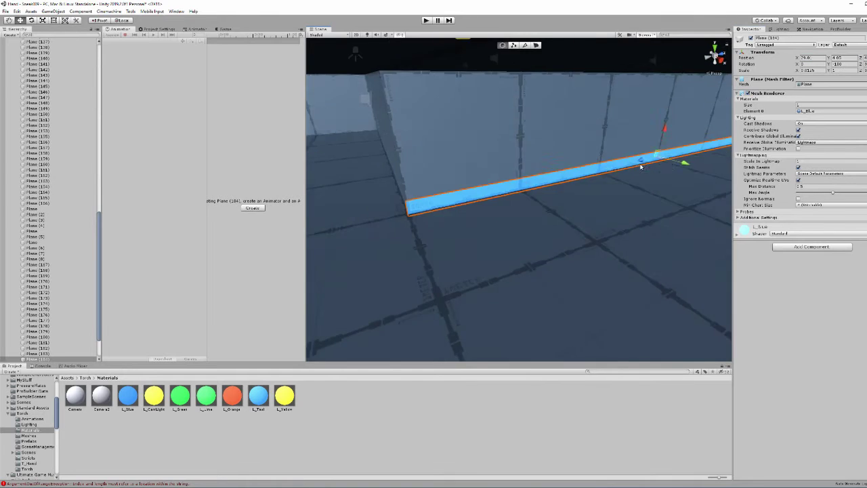
pyautogui.moveTo(576, 224)
pyautogui.keyDown('alt'); pyautogui.mouseDown()
pyautogui.moveTo(600, 194)
pyautogui.moveTo(516, 165)
pyautogui.mouseUp(); pyautogui.keyUp('alt')
pyautogui.hotkey('ctrl', 'd')
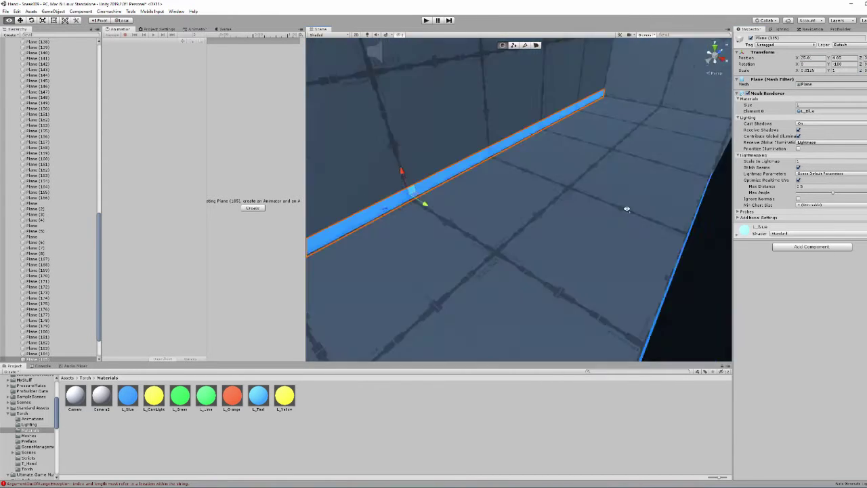
# Step: Add another strip copy along the corridor wall and move the planes into the Blocks group
pyautogui.scroll(-3, 516, 165)
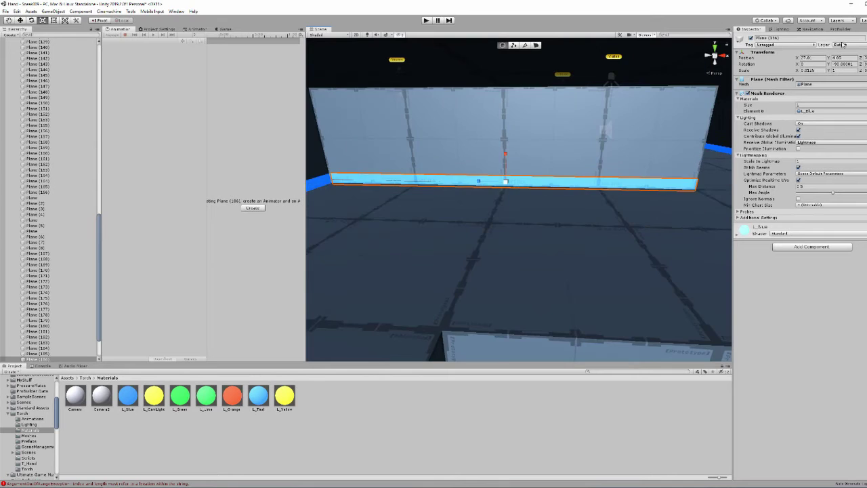
pyautogui.press('f')
pyautogui.hotkey('ctrl', 'd')
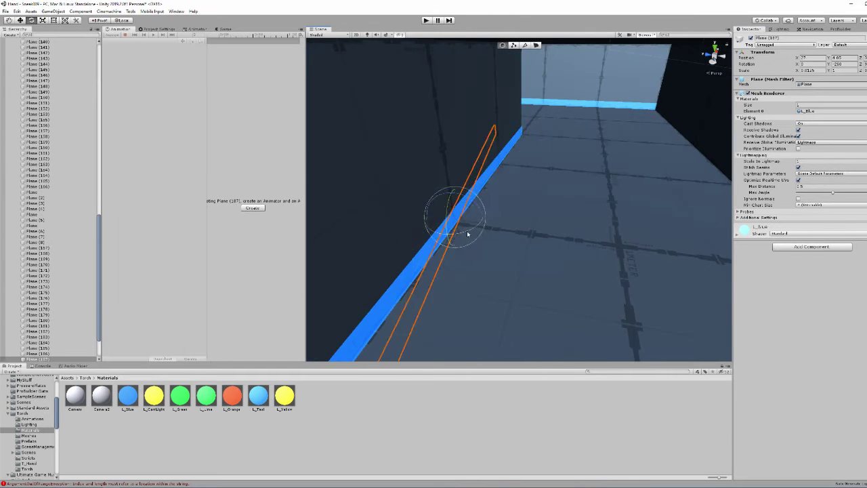
pyautogui.keyDown('alt'); pyautogui.moveTo(470, 232); pyautogui.dragTo(601, 183); pyautogui.keyUp('alt')
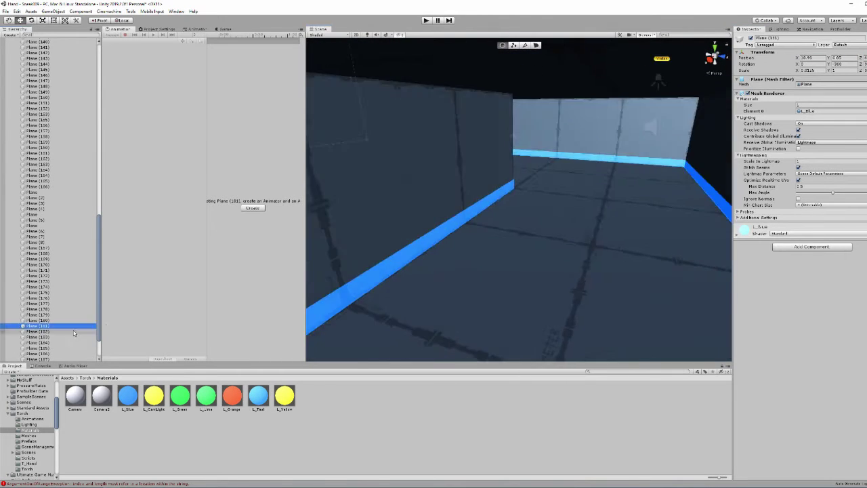
pyautogui.click(653, 289)
pyautogui.moveTo(653, 289)
pyautogui.mouseDown(button='right')
pyautogui.moveTo(488, 240)
pyautogui.moveTo(475, 203)
pyautogui.mouseUp(button='right')
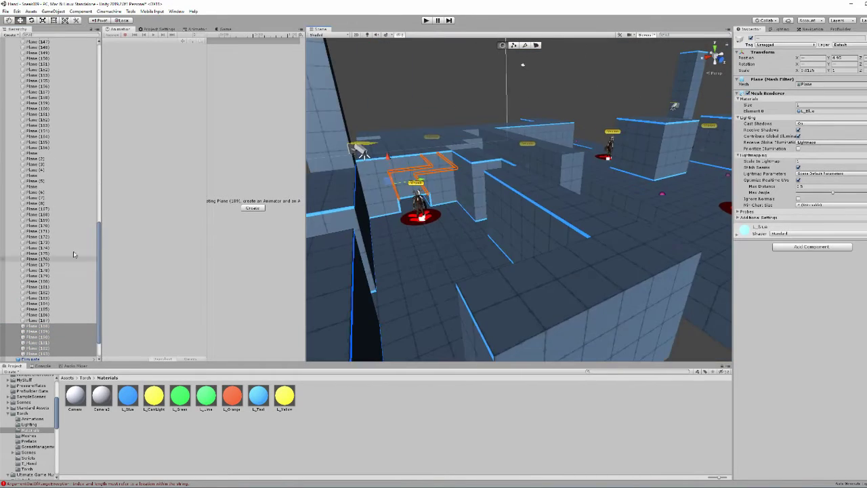
pyautogui.moveTo(27, 216); pyautogui.dragTo(36, 180)
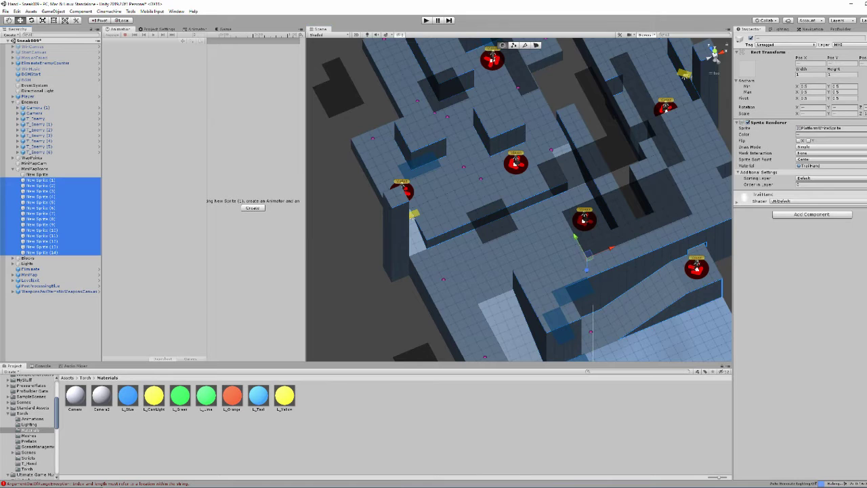
# Step: Frame New Sprite on the minimap and reduce its Scale Y to about 7.92
pyautogui.doubleClick(38, 174)
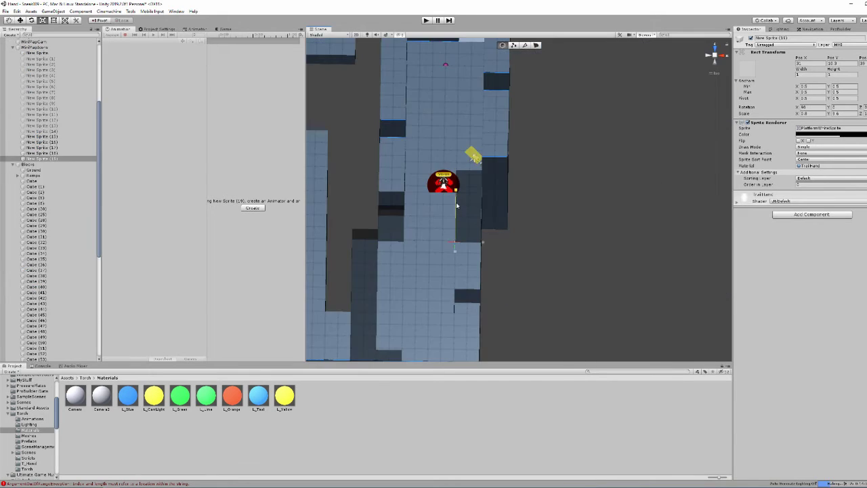
pyautogui.moveTo(457, 205); pyautogui.dragTo(457, 213)
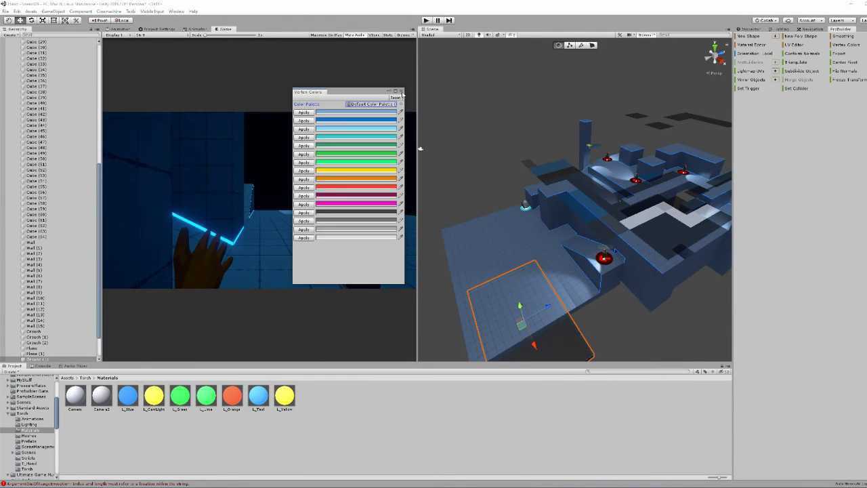
# Step: Select and frame Ground (1), the minimap camera, a wall block, the minimap icons group and Ground
pyautogui.click(17, 184)
pyautogui.press('f')
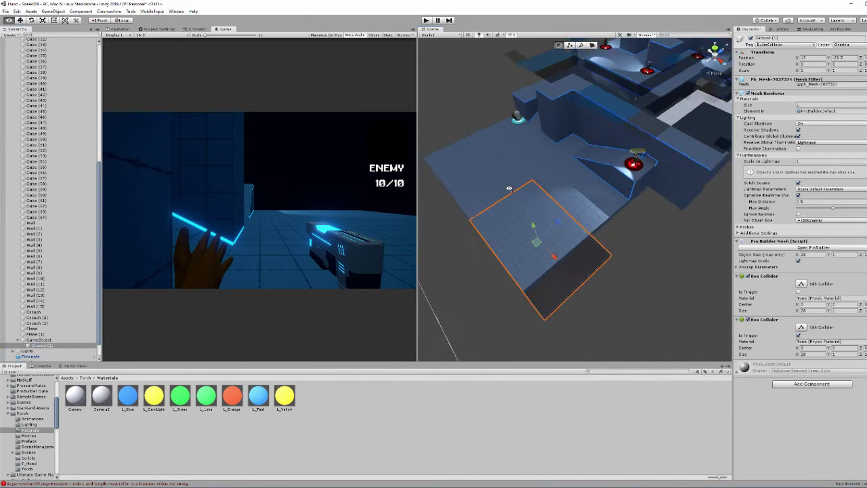
pyautogui.doubleClick(33, 138)
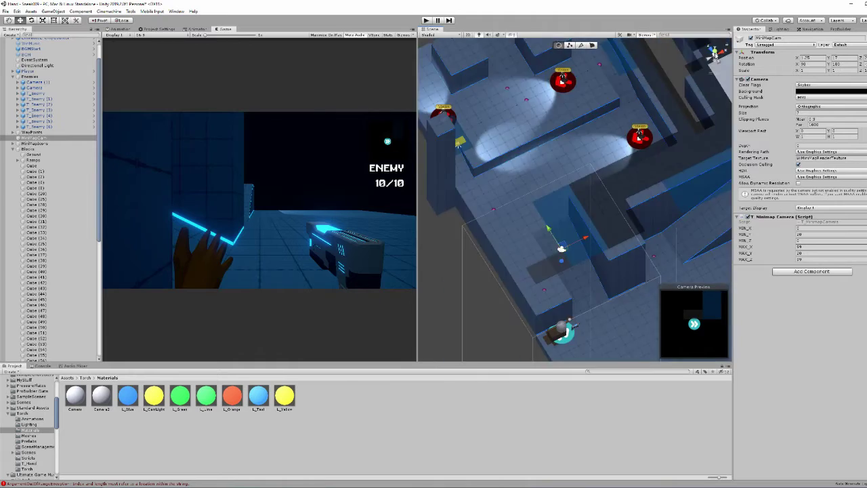
pyautogui.click(550, 122)
pyautogui.click(550, 177)
pyautogui.press('f')
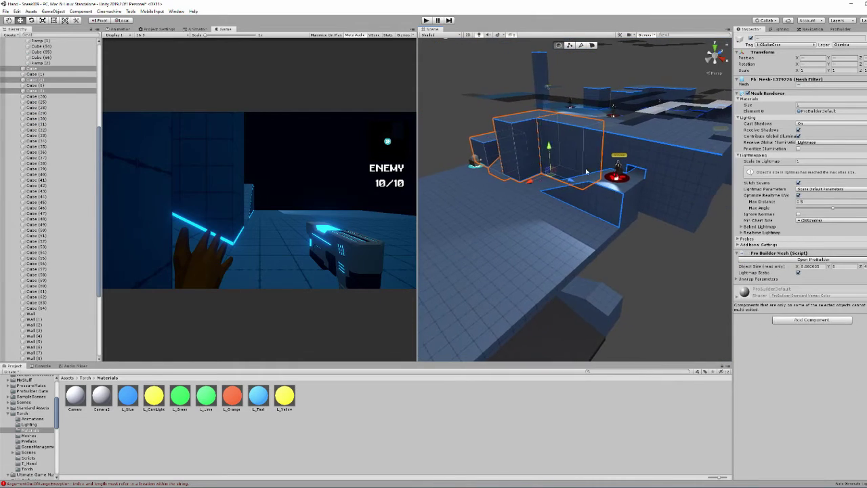
pyautogui.click(714, 45)
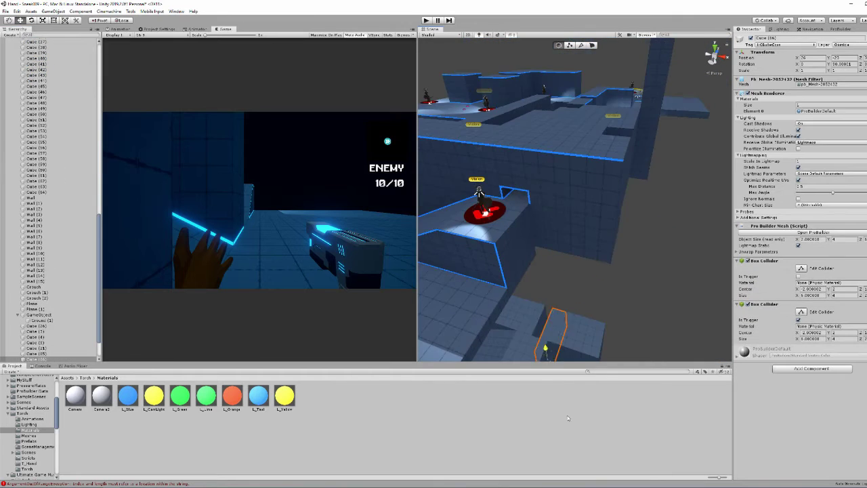
pyautogui.click(494, 265)
pyautogui.click(495, 271)
pyautogui.press('f')
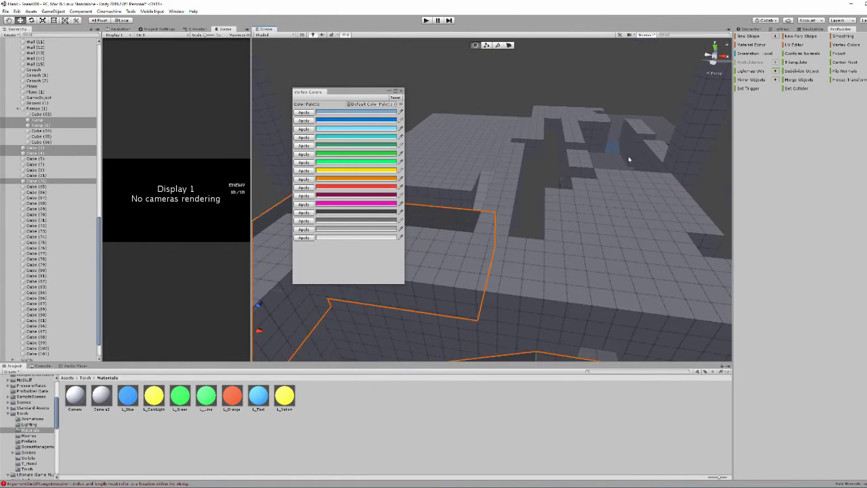
pyautogui.click(612, 152)
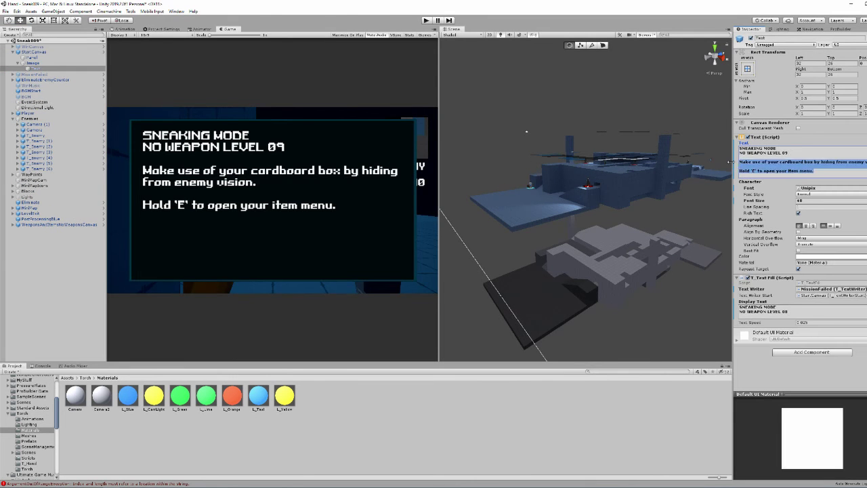
# Step: Retype the intro text as 'Make your way to the goal!…' and run a quick playtest
pyautogui.write('Make your way to the g')
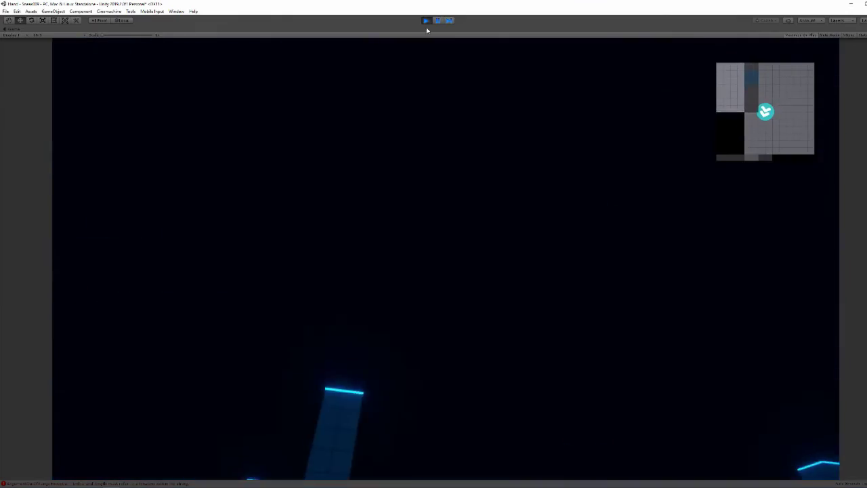
pyautogui.click(426, 20)
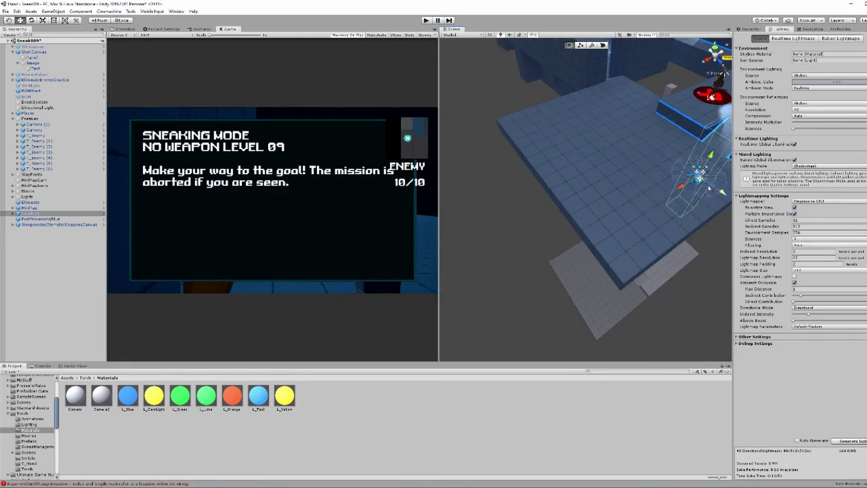
pyautogui.hotkey('ctrl', 'p')
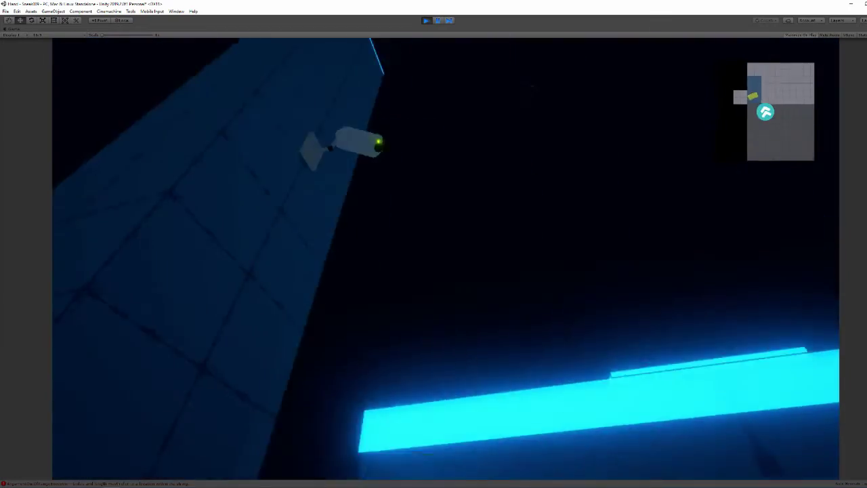
pyautogui.hotkey('ctrl', 'p')
# Step: Inspect the security camera, its vision light and vision cone, then playtest again
pyautogui.doubleClick(54, 136)
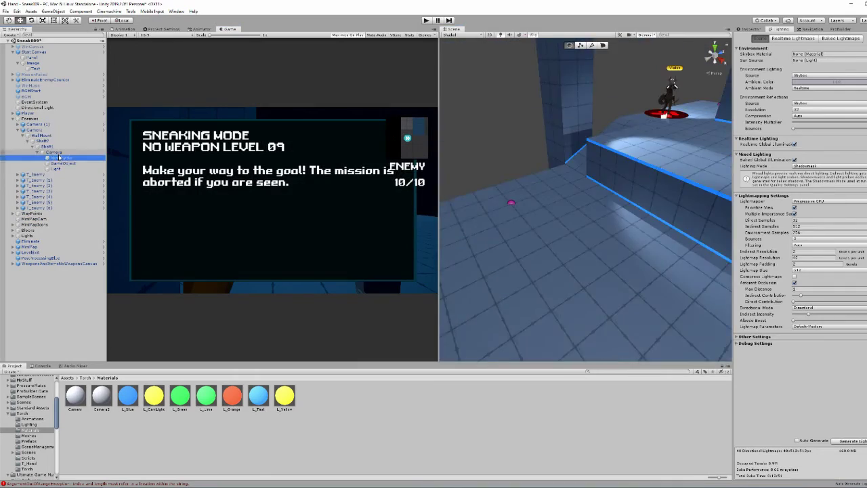
pyautogui.doubleClick(53, 163)
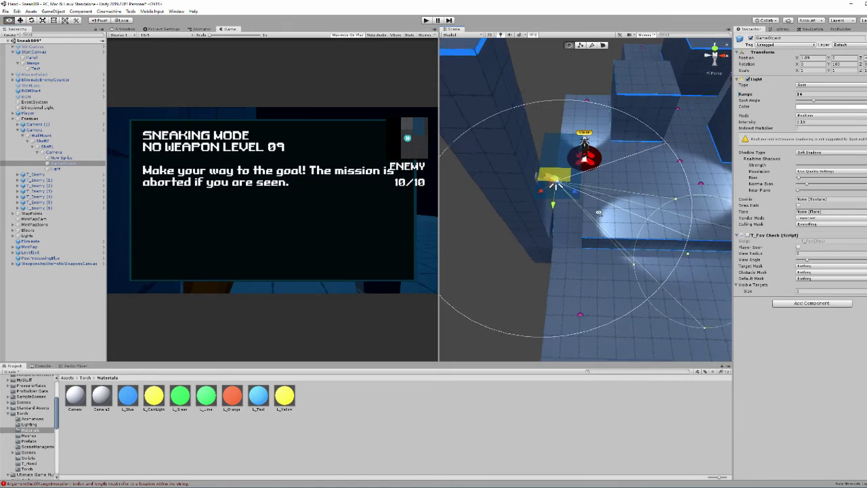
pyautogui.click(54, 152)
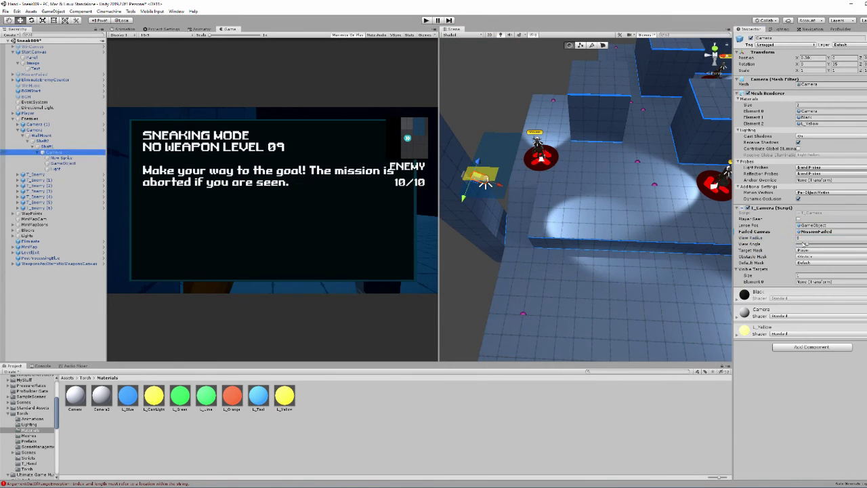
pyautogui.doubleClick(79, 162)
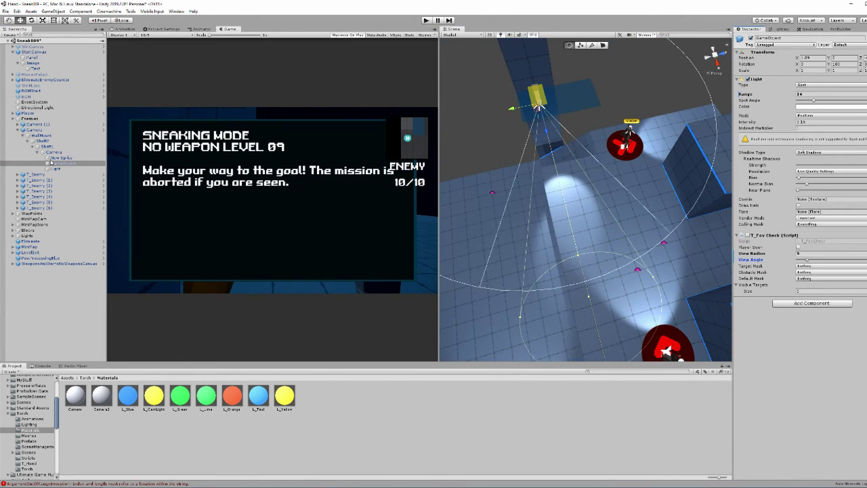
pyautogui.hotkey('ctrl', 'p')
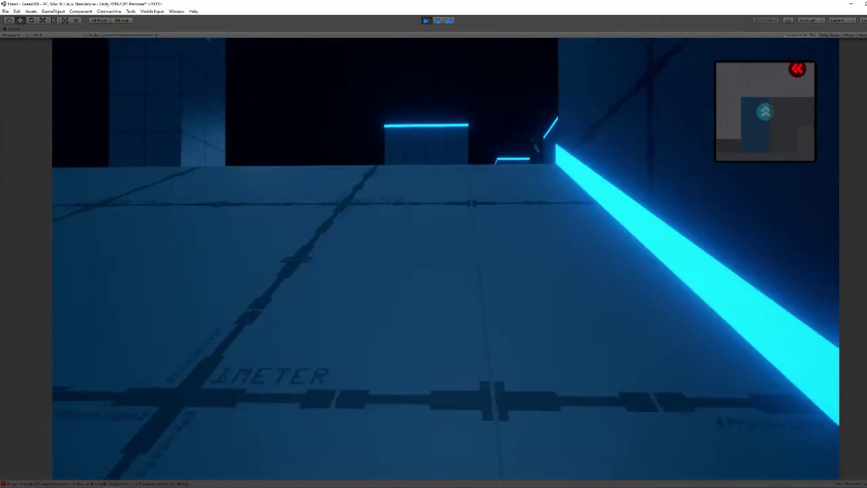
# Step: Stop the playtest and add anim = GetComponentInParent<Animator>(); to T_Camera's Start()
pyautogui.hotkey('ctrl', 'p')
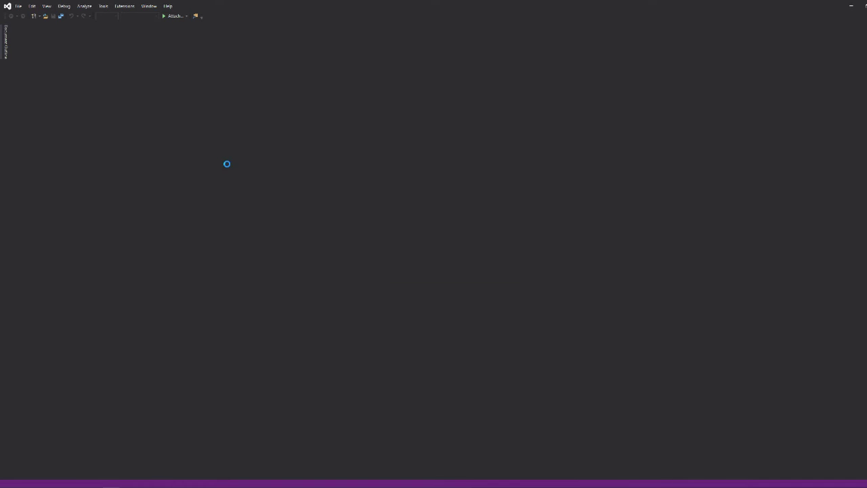
pyautogui.press('Return')
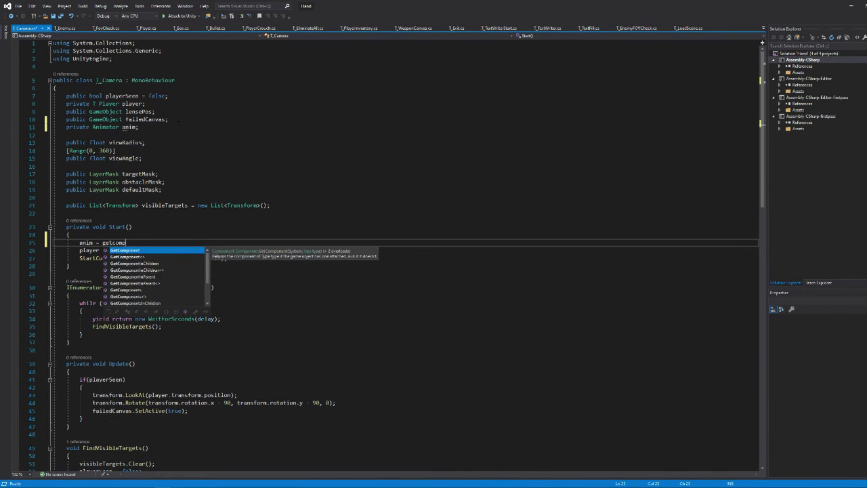
pyautogui.write('anim = GetComponentInParent<Animator>();')
pyautogui.click(253, 317)
pyautogui.press('Return')
pyautogui.write('ani')
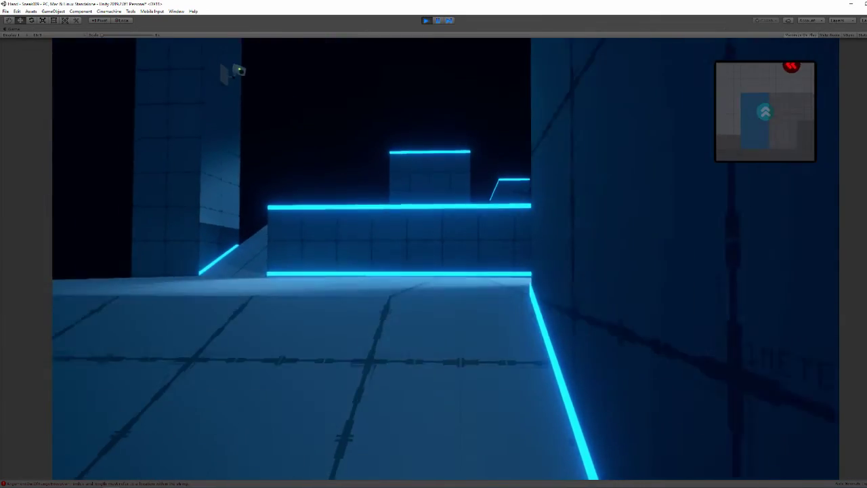
# Step: Check the Console error, replay until caught, and choose TRY AGAIN on Mission Failed
pyautogui.hotkey('ctrl', 'p')
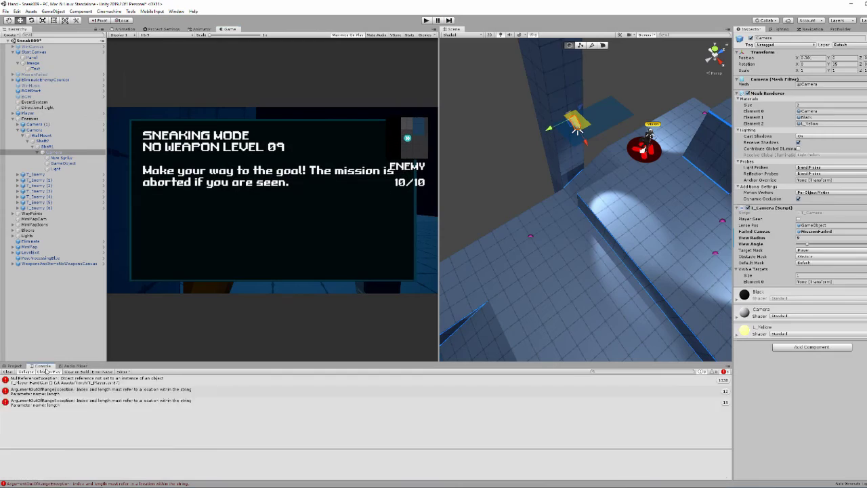
pyautogui.click(52, 391)
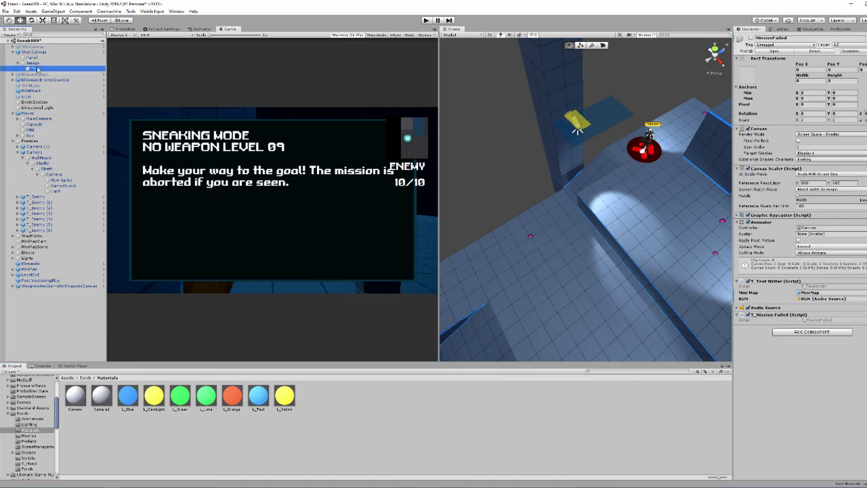
pyautogui.hotkey('ctrl', 'p')
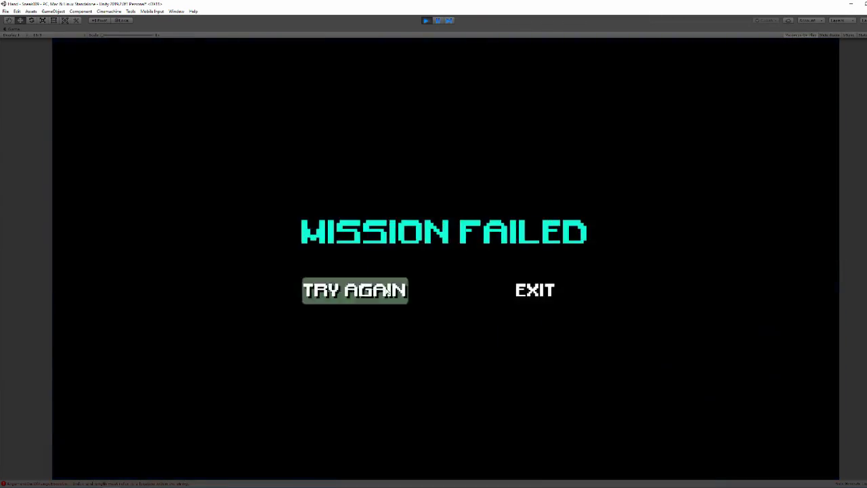
pyautogui.click(387, 290)
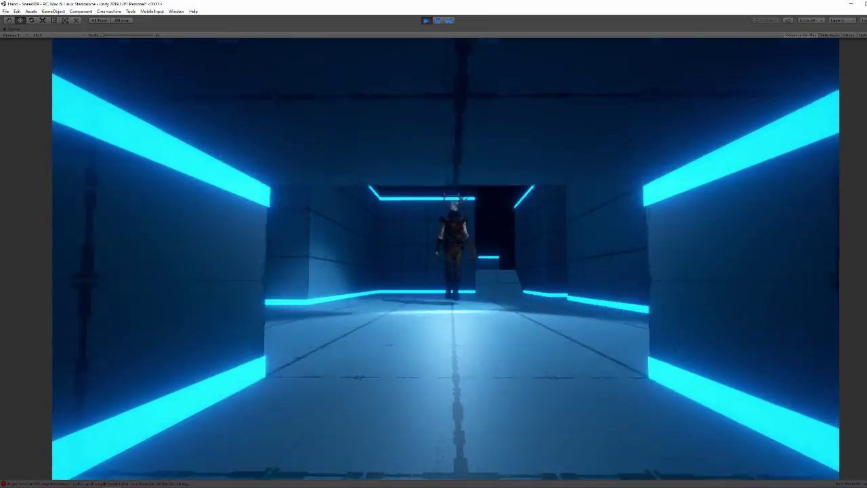